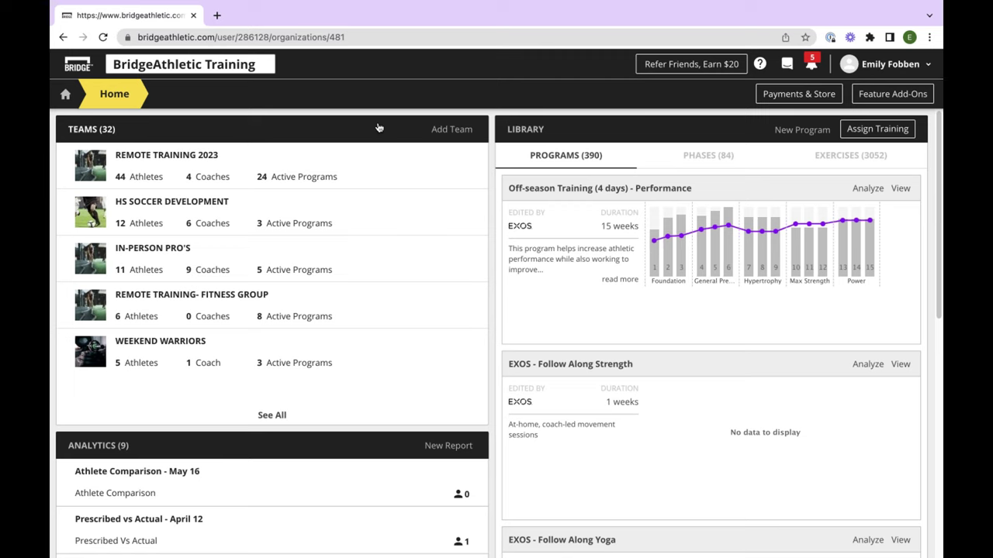
# Look over the teams, analytics, members and library sections of the home dashboard
pyautogui.scroll(-3, 437, 187)
pyautogui.scroll(-2, 436, 187)
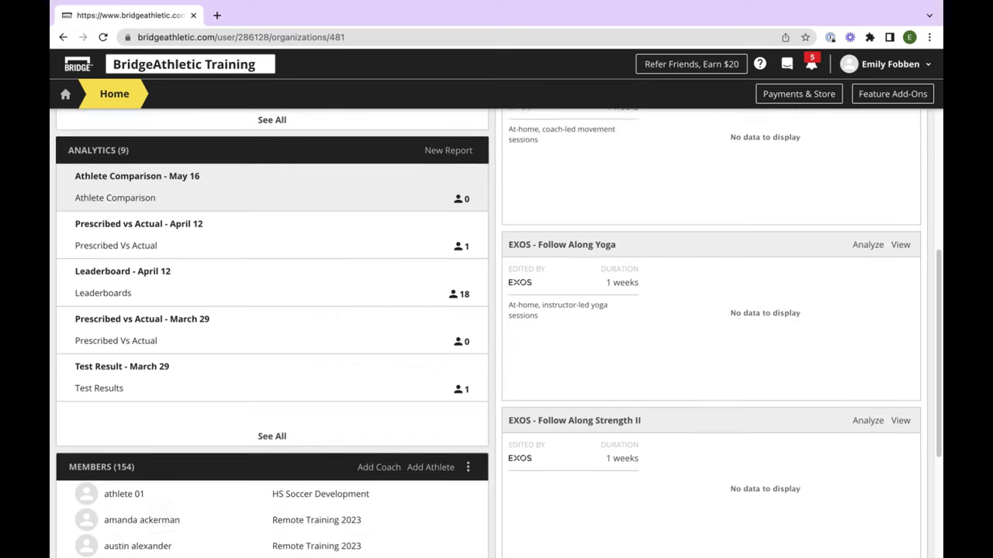
pyautogui.scroll(5, 247, 423)
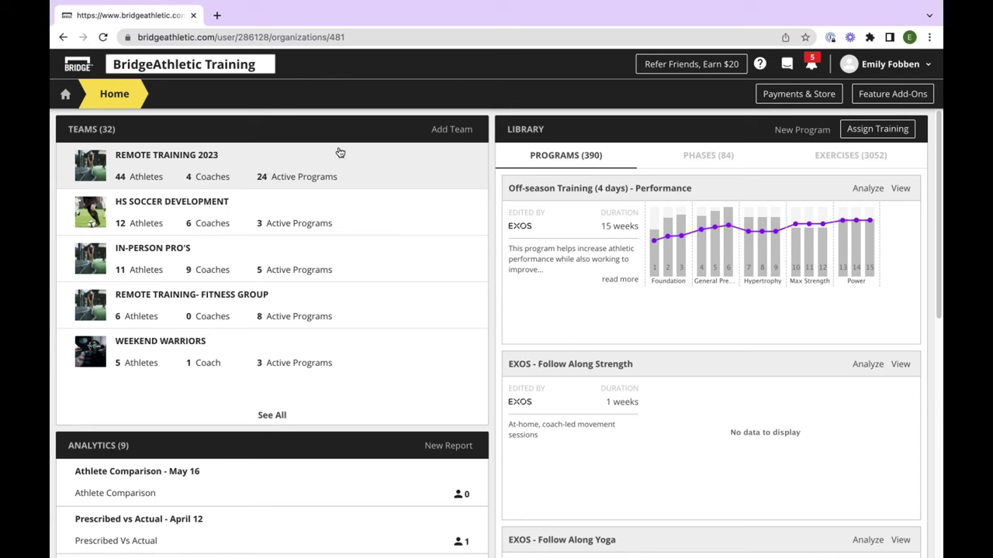
# View the Remote Training 2023 team page and return to the home dashboard
pyautogui.click(266, 167)
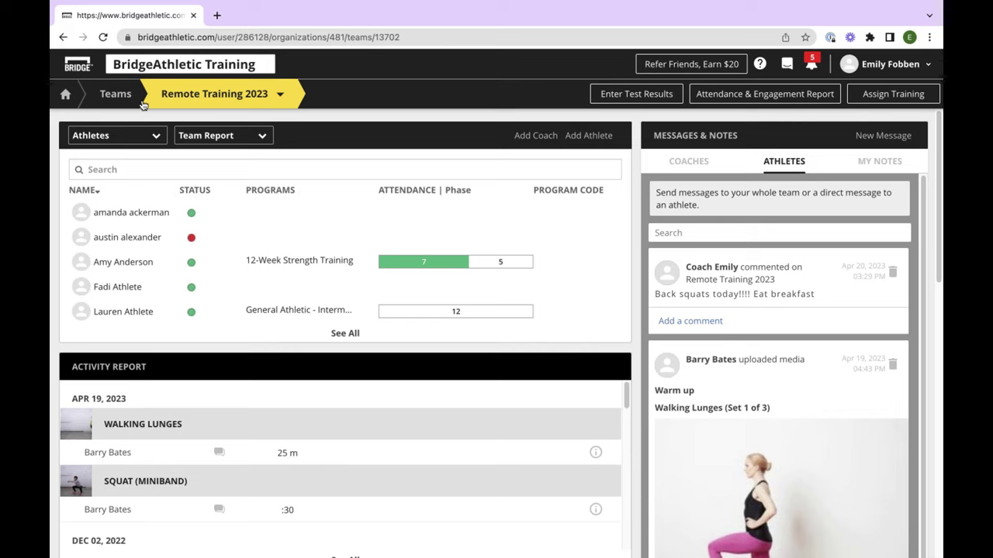
pyautogui.click(141, 104)
pyautogui.click(73, 97)
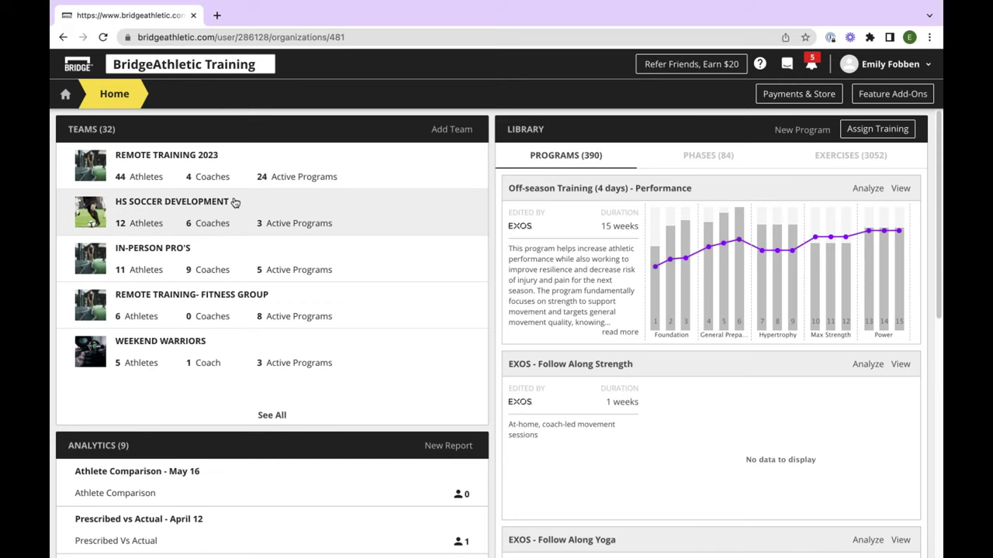
# Open the organization's full member list from the home dashboard and view the deactivated members
pyautogui.scroll(-7, 233, 199)
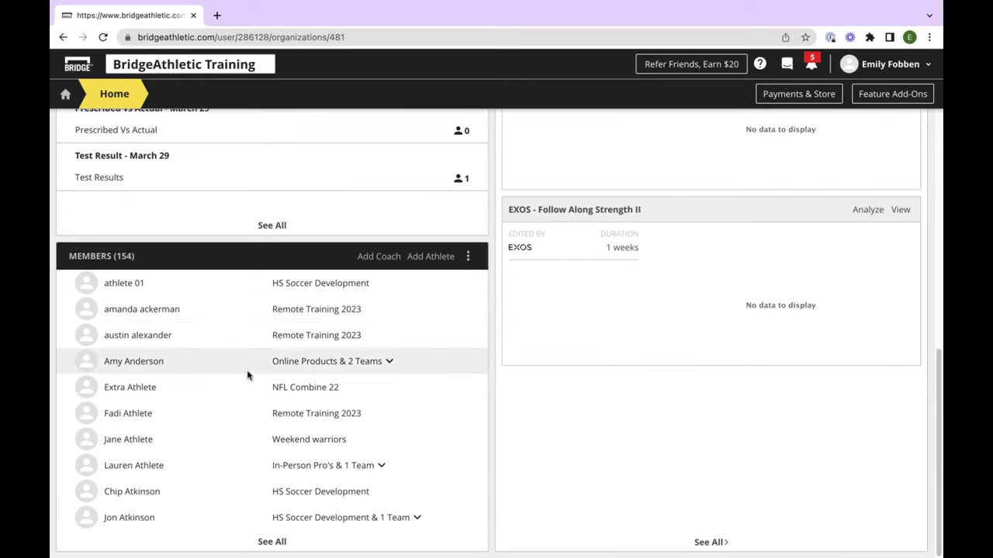
pyautogui.click(134, 258)
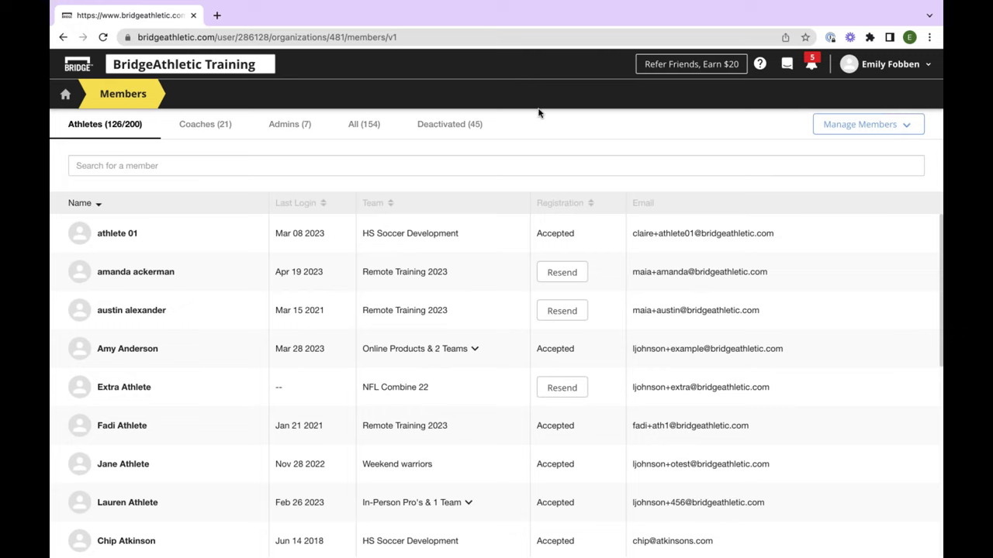
pyautogui.click(460, 129)
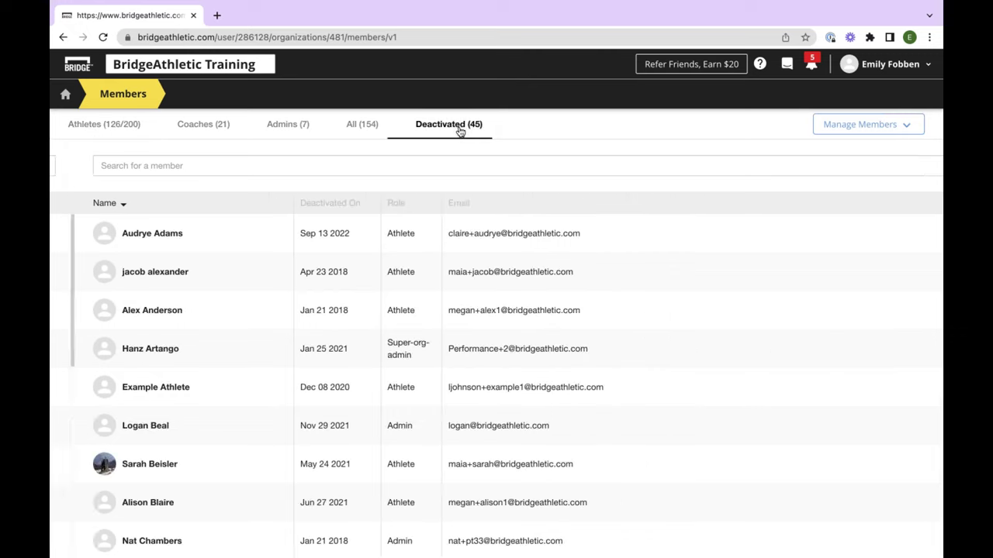
# Return to the athletes list and check the edit options available for the first athlete
pyautogui.click(140, 126)
pyautogui.click(920, 233)
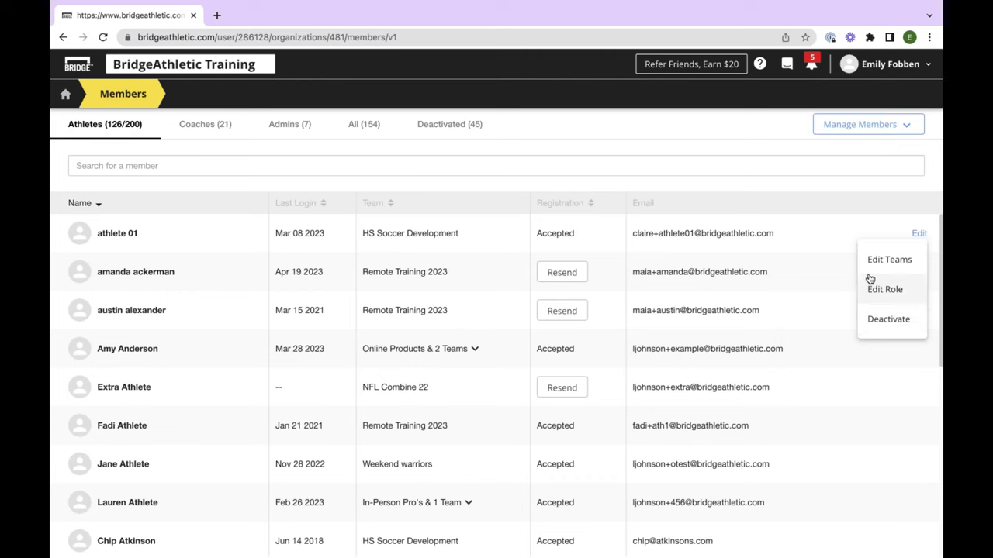
pyautogui.click(751, 185)
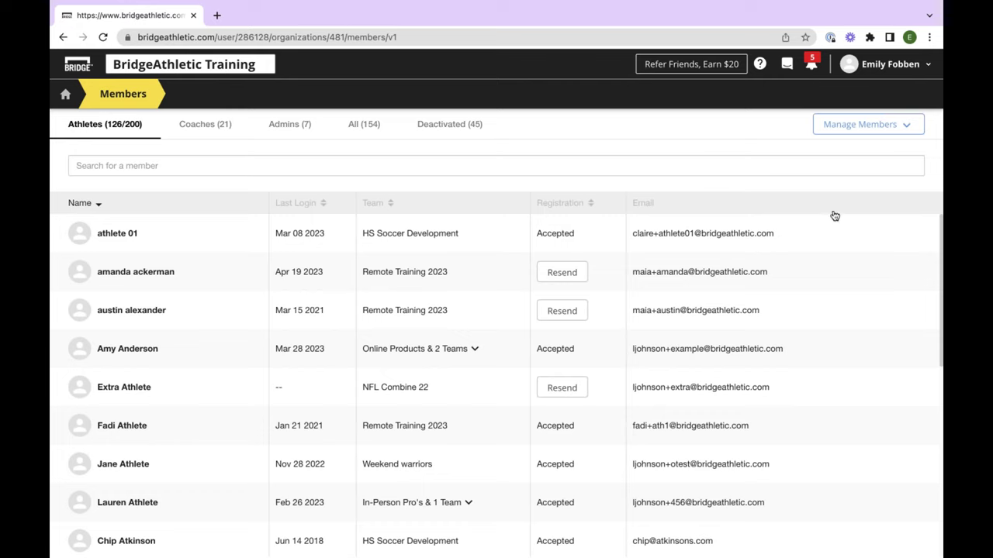
pyautogui.moveTo(835, 215)
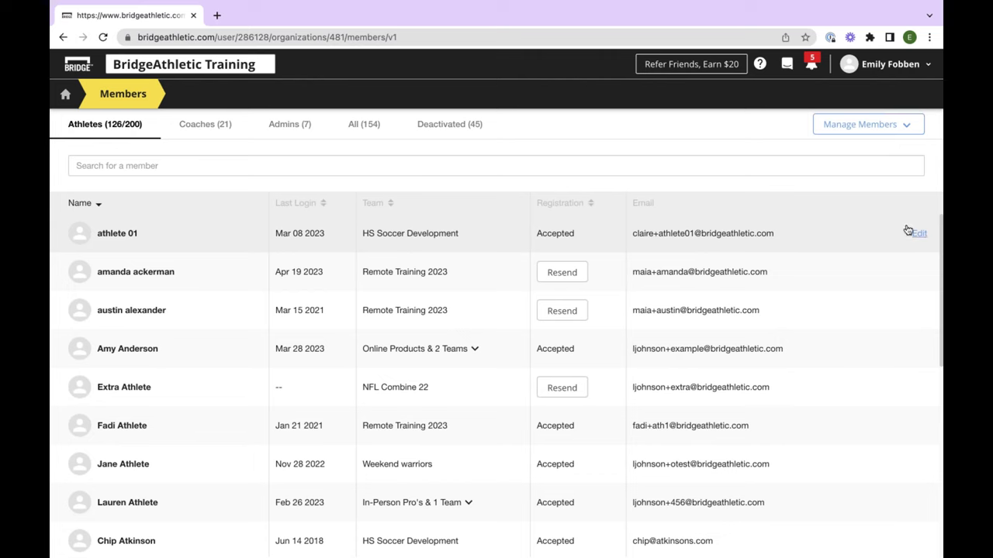
# Check the edit options for the first deactivated member, and view the list of coaches
pyautogui.click(466, 125)
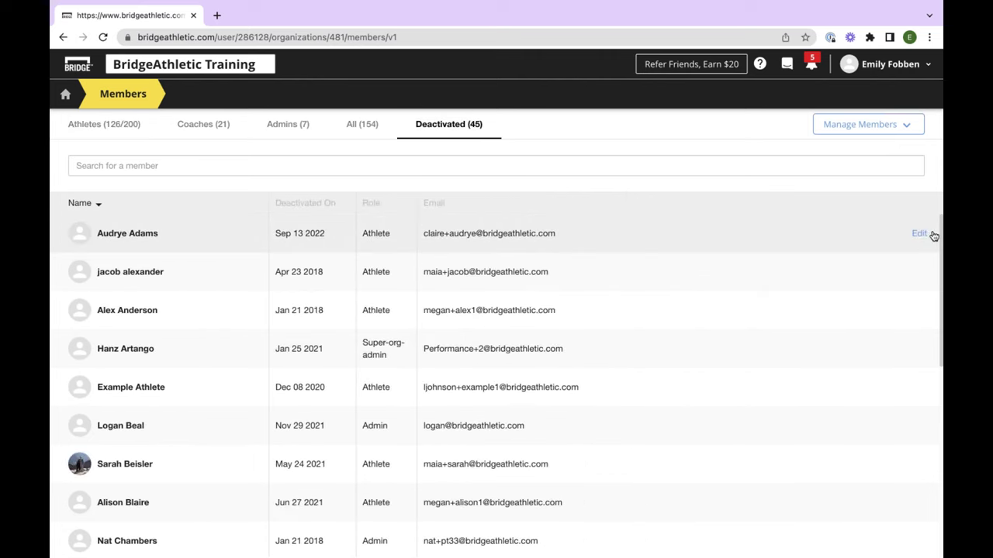
pyautogui.click(923, 233)
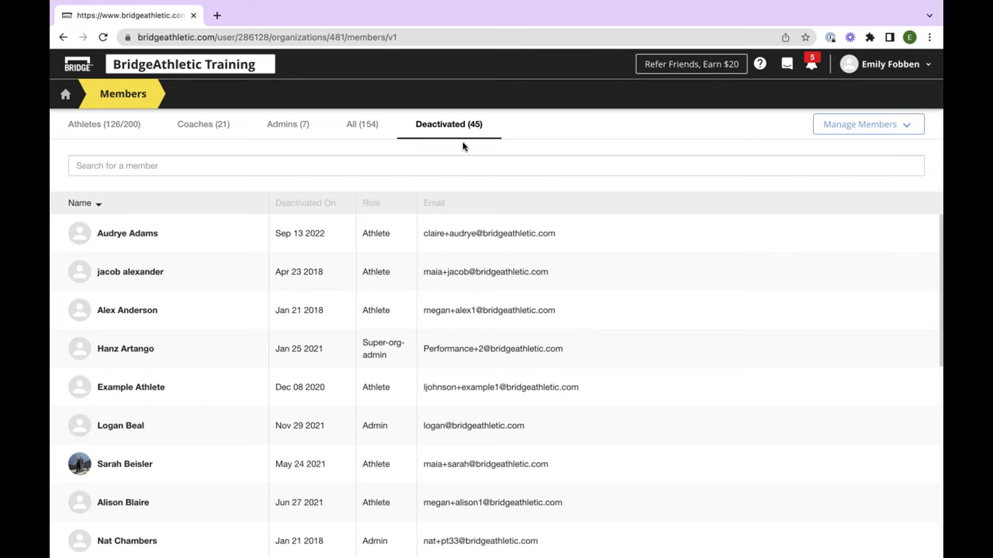
pyautogui.click(95, 141)
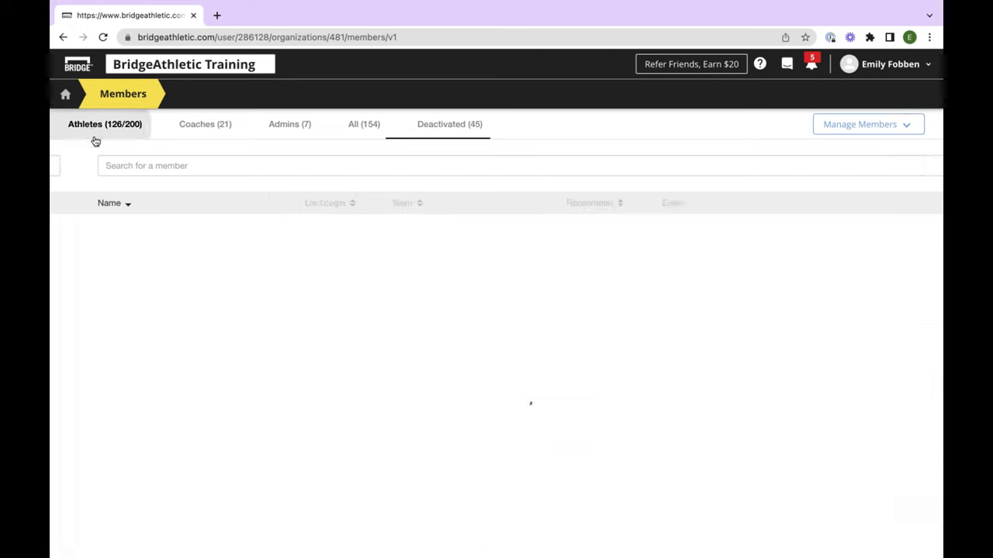
pyautogui.click(177, 122)
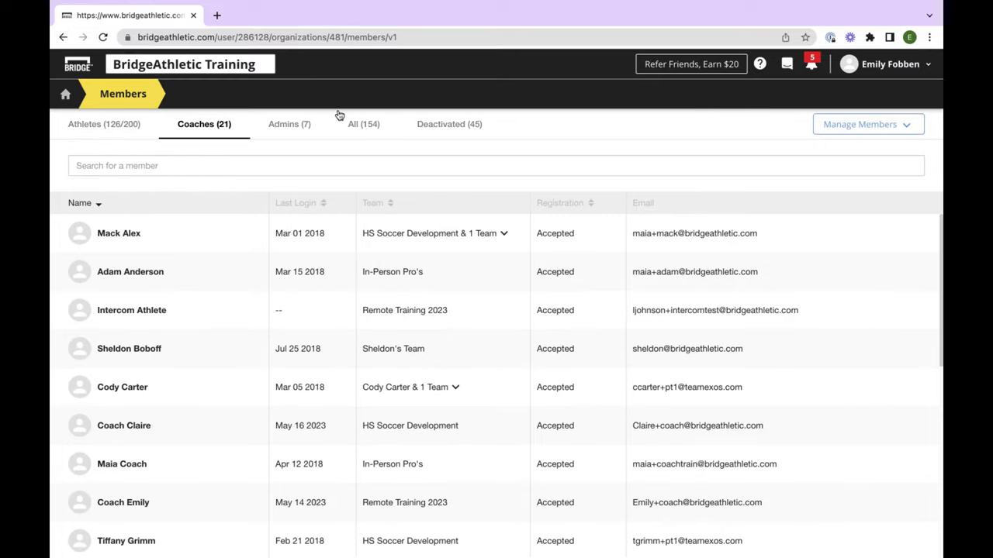
# Return to the home dashboard and examine the report types offered for a new analytics report
pyautogui.click(65, 94)
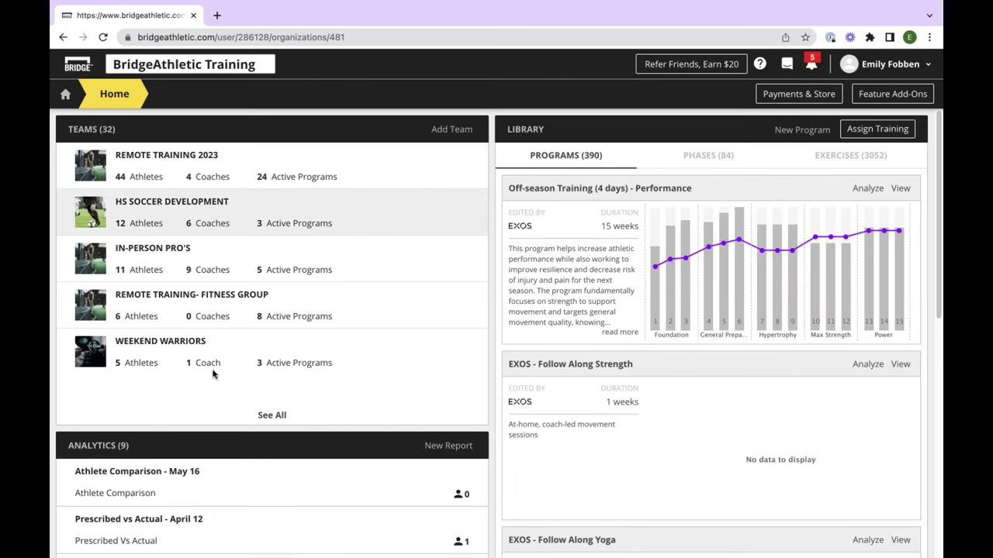
pyautogui.scroll(-6, 217, 372)
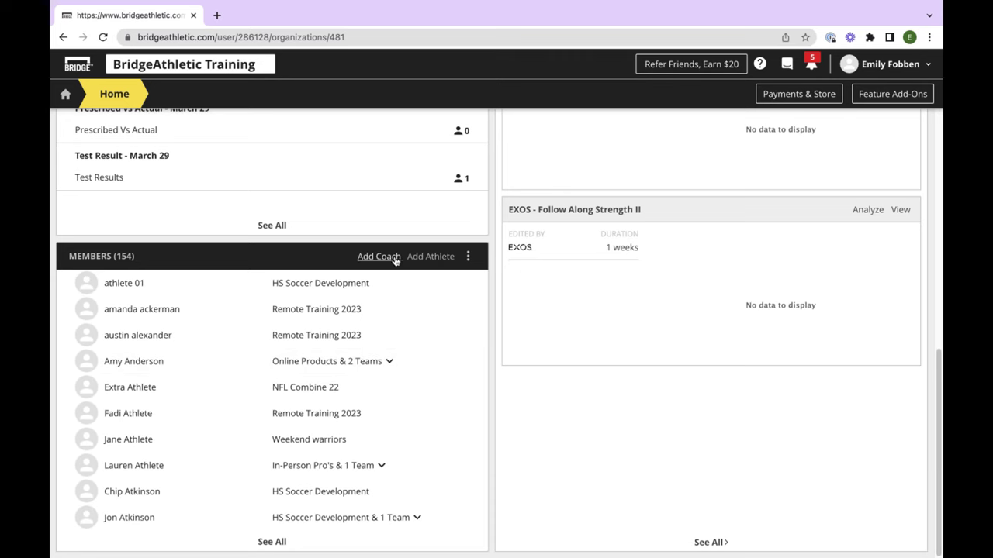
pyautogui.scroll(9, 399, 264)
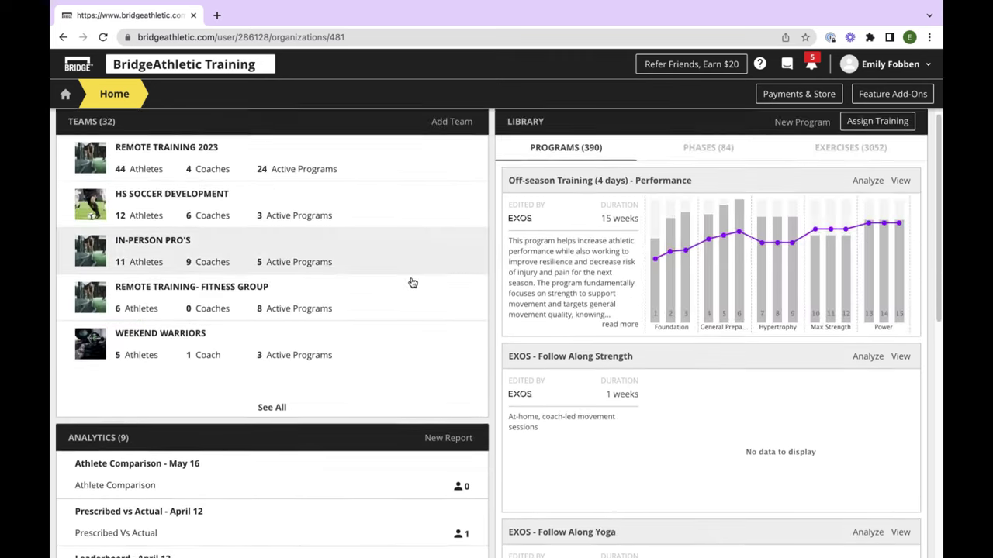
pyautogui.scroll(-2, 171, 419)
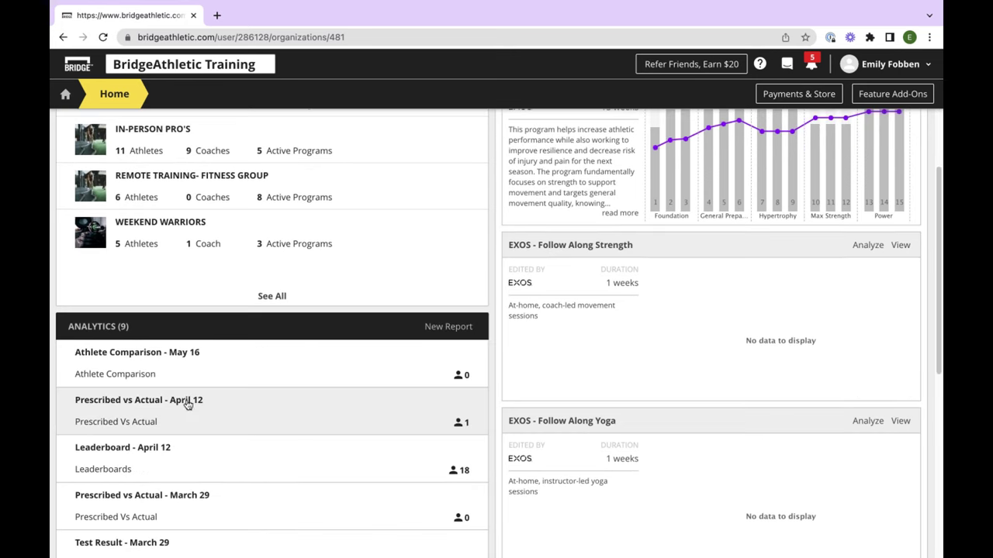
pyautogui.click(446, 328)
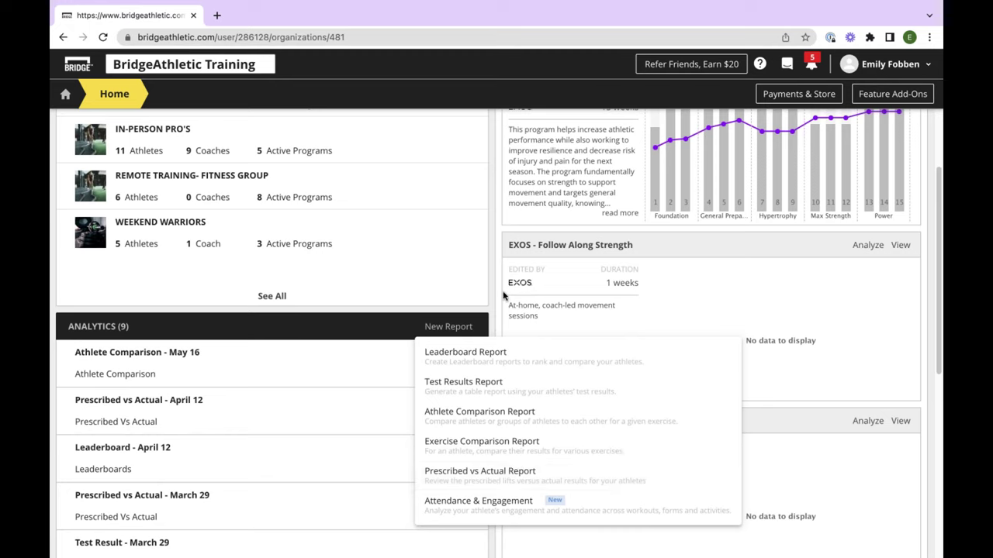
pyautogui.click(509, 322)
pyautogui.scroll(1, 492, 295)
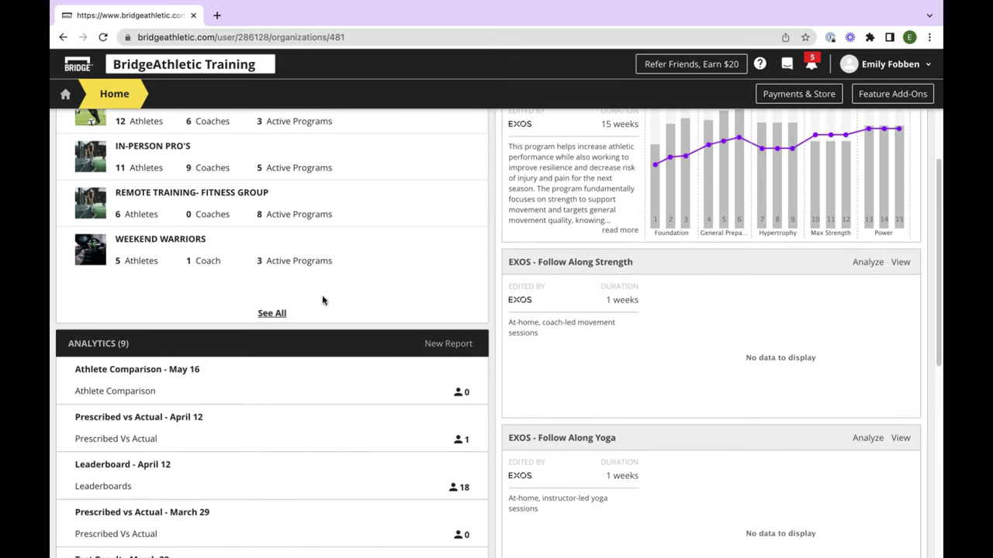
pyautogui.scroll(3, 323, 299)
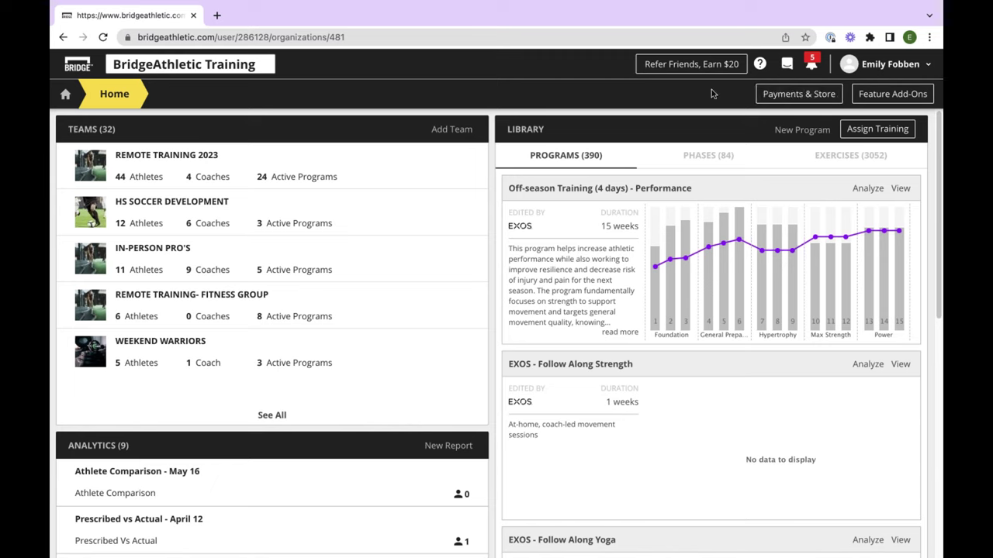
# Open Payments & Store and look through the payments history, subscriptions, products and store sections
pyautogui.click(784, 96)
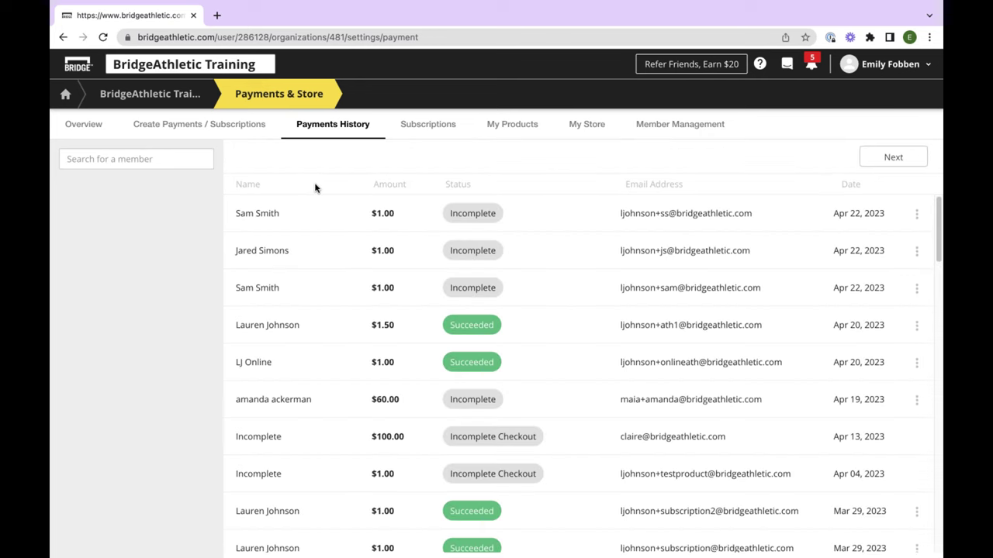
pyautogui.click(426, 128)
pyautogui.click(512, 126)
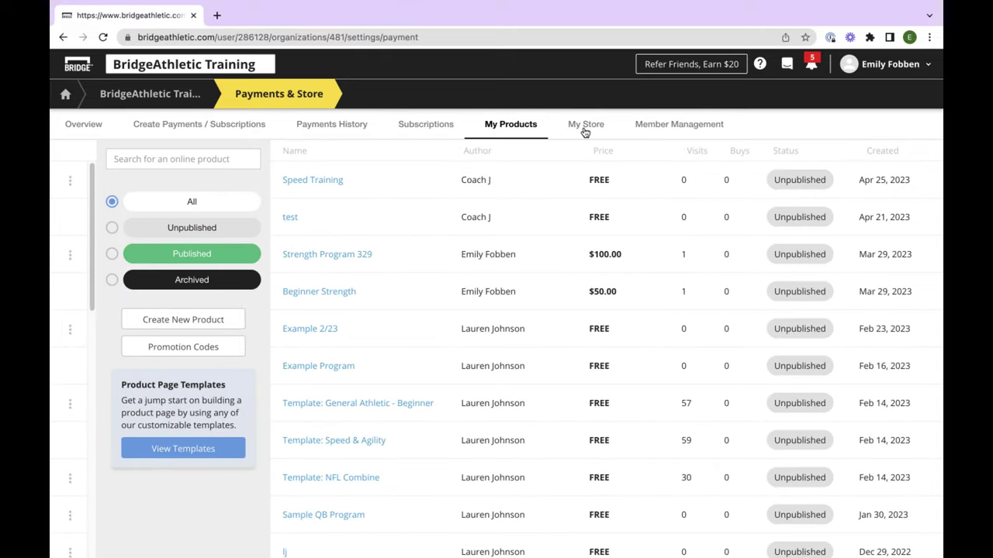
pyautogui.click(585, 126)
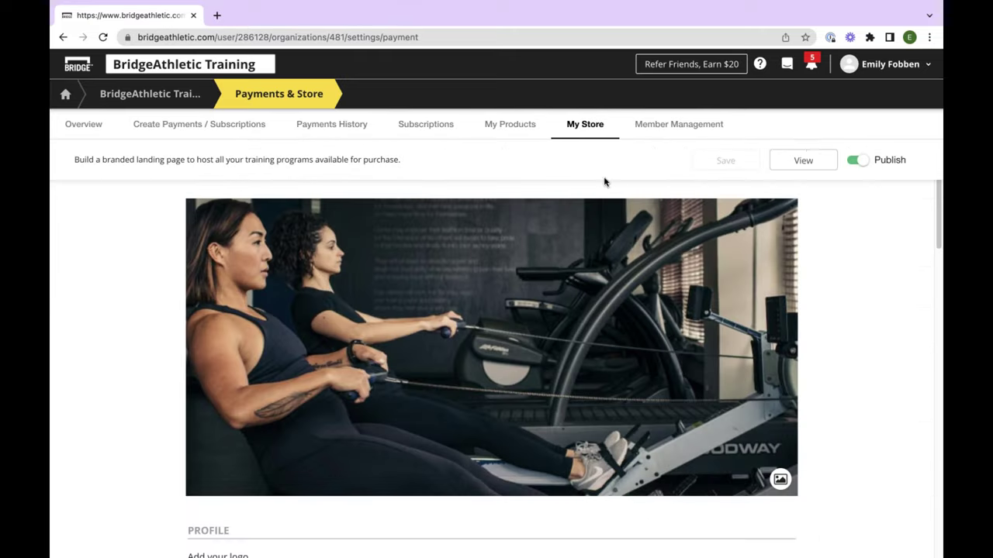
# View the published BridgeAthletic Store page, browse all its products, and close the page
pyautogui.click(807, 154)
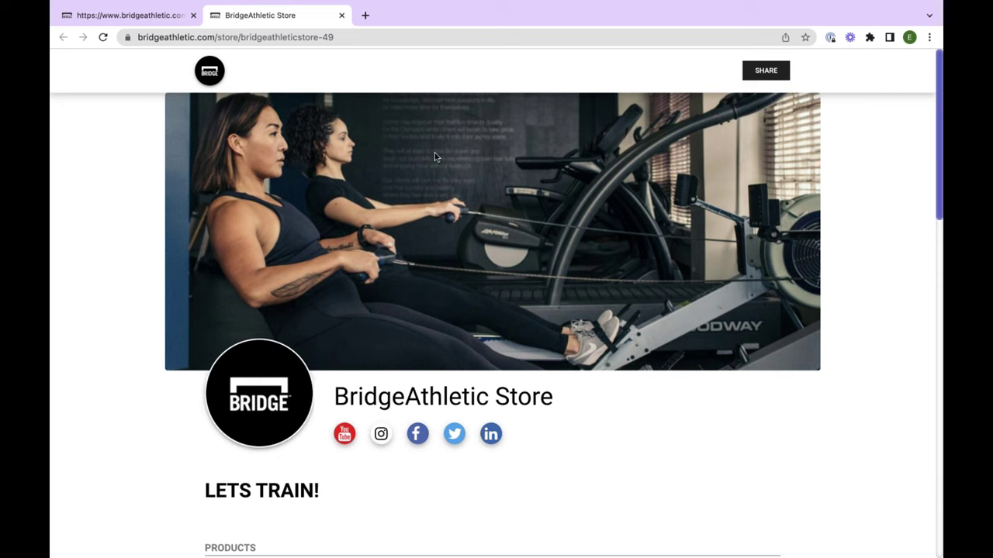
pyautogui.scroll(-1, 349, 202)
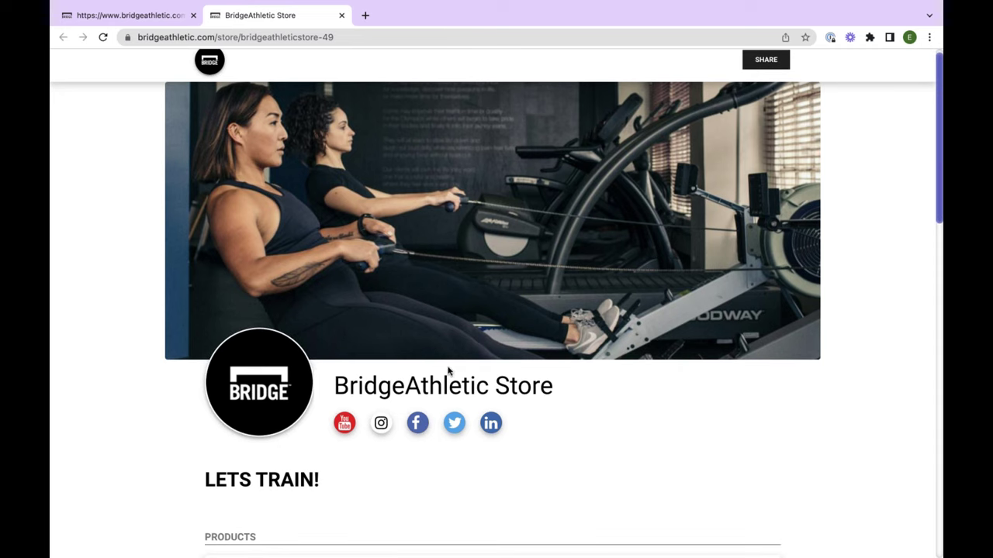
pyautogui.scroll(-5, 534, 264)
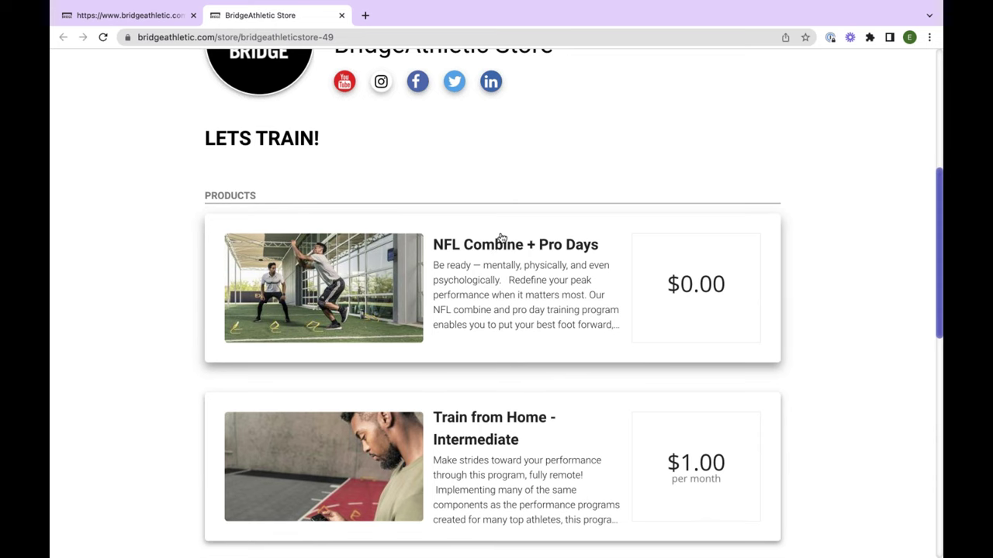
pyautogui.scroll(-2, 506, 233)
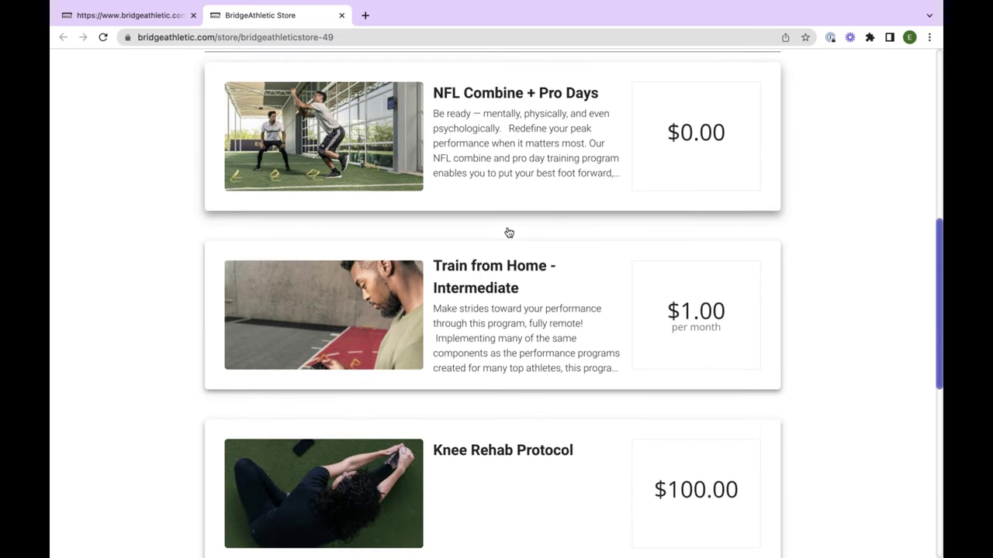
pyautogui.scroll(-4, 508, 232)
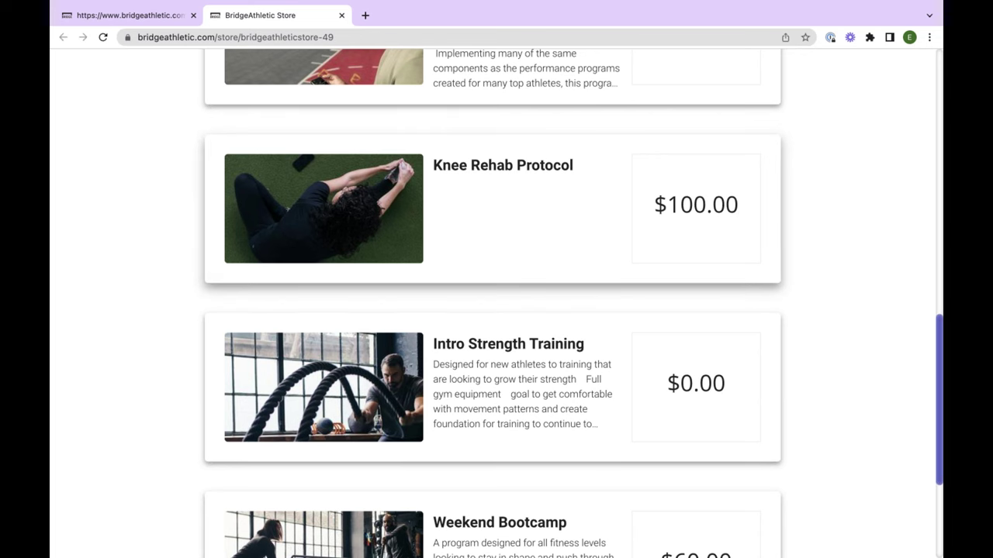
pyautogui.scroll(-1, 686, 158)
pyautogui.scroll(-2, 685, 158)
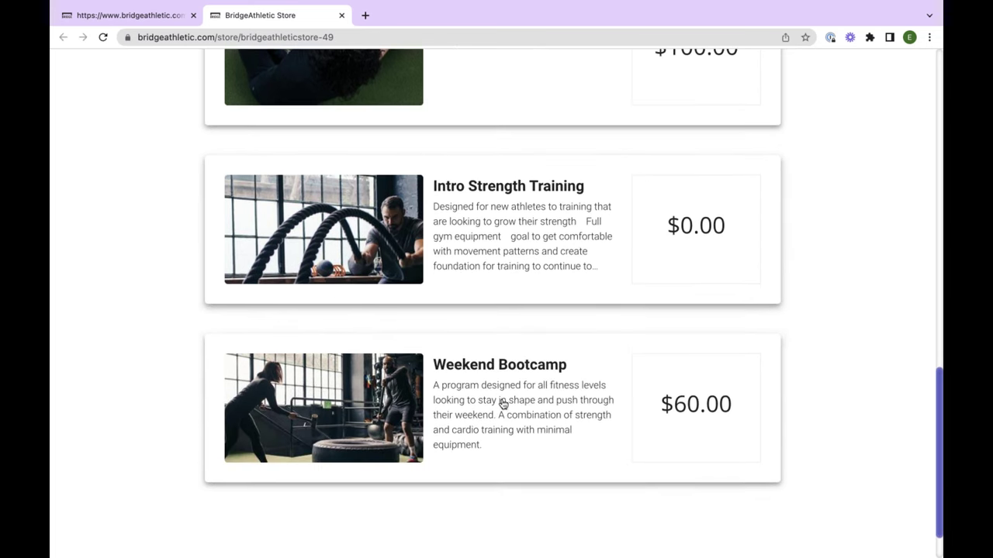
pyautogui.scroll(4, 716, 277)
pyautogui.scroll(8, 717, 279)
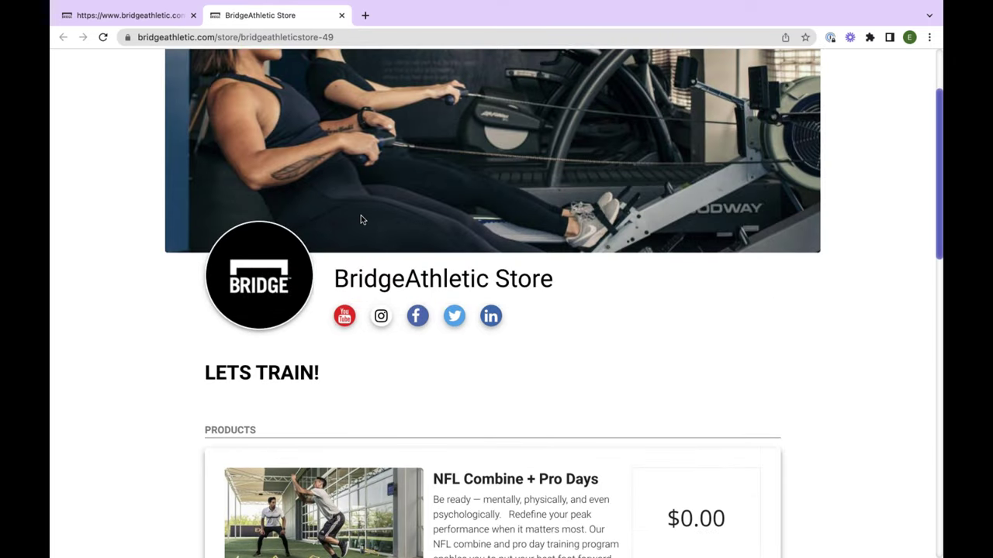
pyautogui.scroll(1, 313, 196)
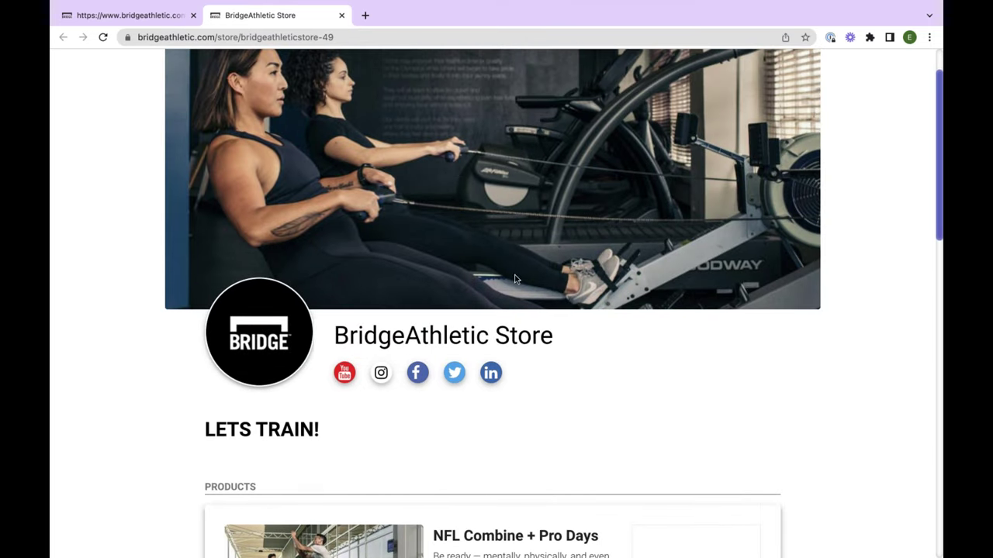
pyautogui.click(341, 15)
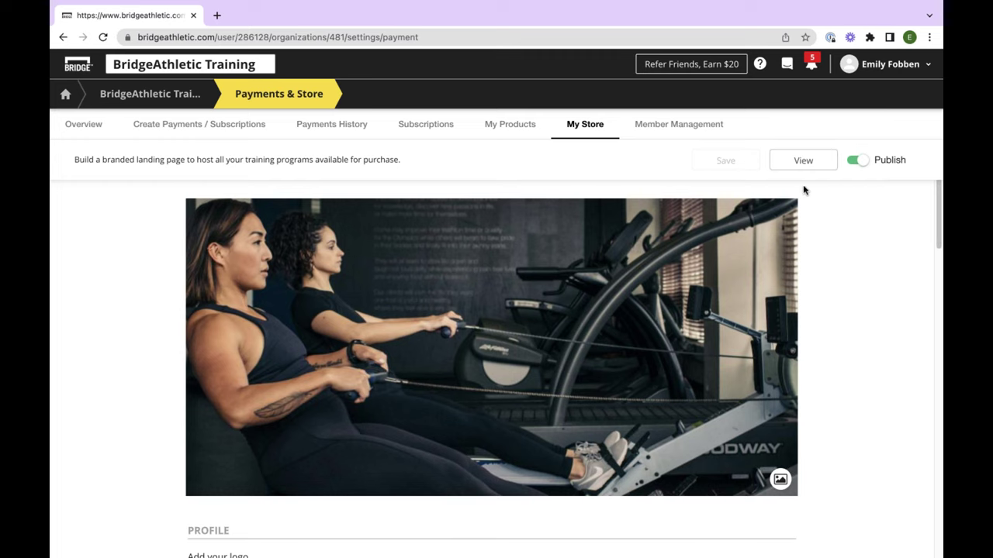
# Look through the store page's banner, logo, name and description settings
pyautogui.scroll(-1, 917, 211)
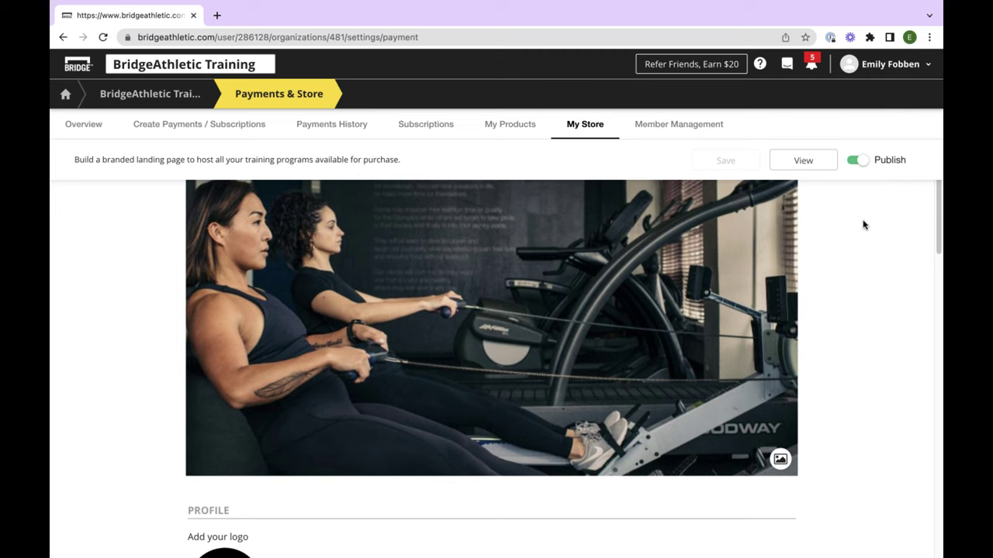
pyautogui.scroll(-10, 889, 234)
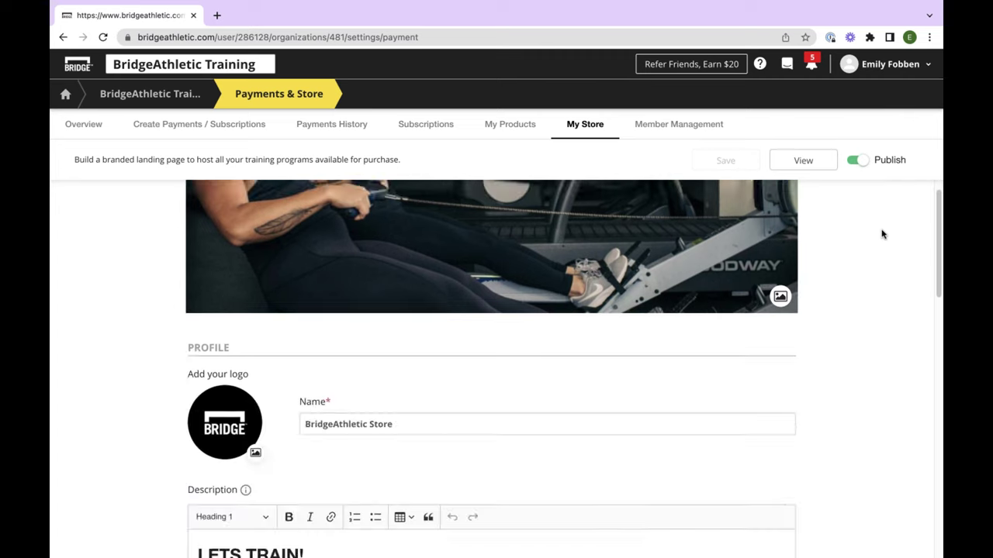
pyautogui.scroll(-3, 861, 253)
pyautogui.scroll(15, 855, 257)
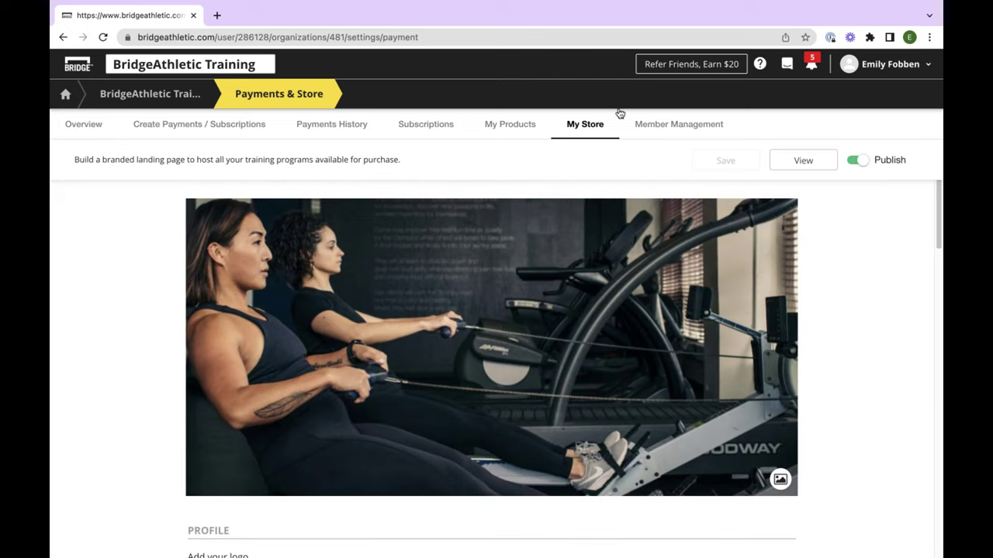
# Review the online products list, checking the store and payments history sections along the way
pyautogui.click(501, 124)
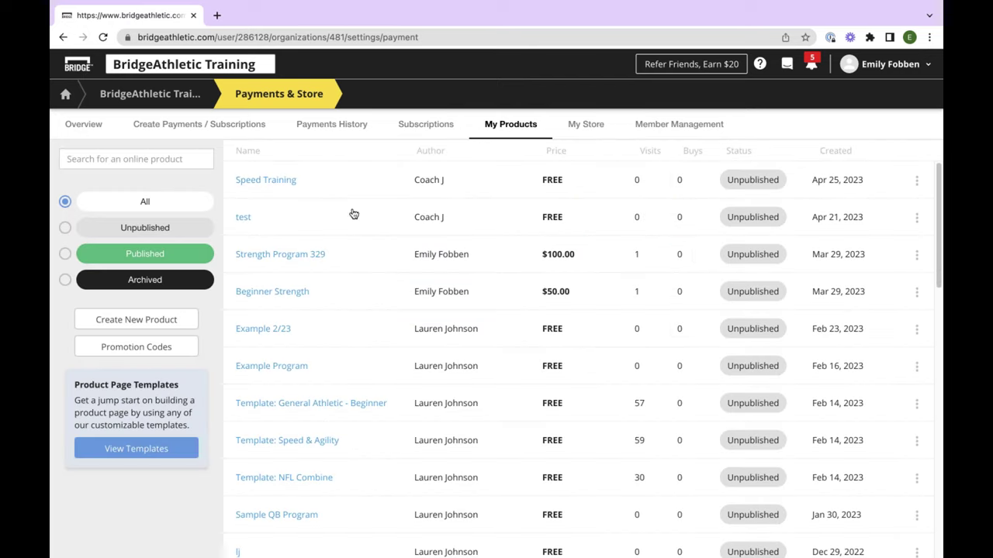
pyautogui.click(572, 125)
pyautogui.click(349, 125)
pyautogui.click(506, 124)
pyautogui.scroll(-15, 473, 252)
pyautogui.scroll(15, 473, 252)
# Return to the organization home, open the training library, and view its programs and phases, reloading the page
pyautogui.click(154, 94)
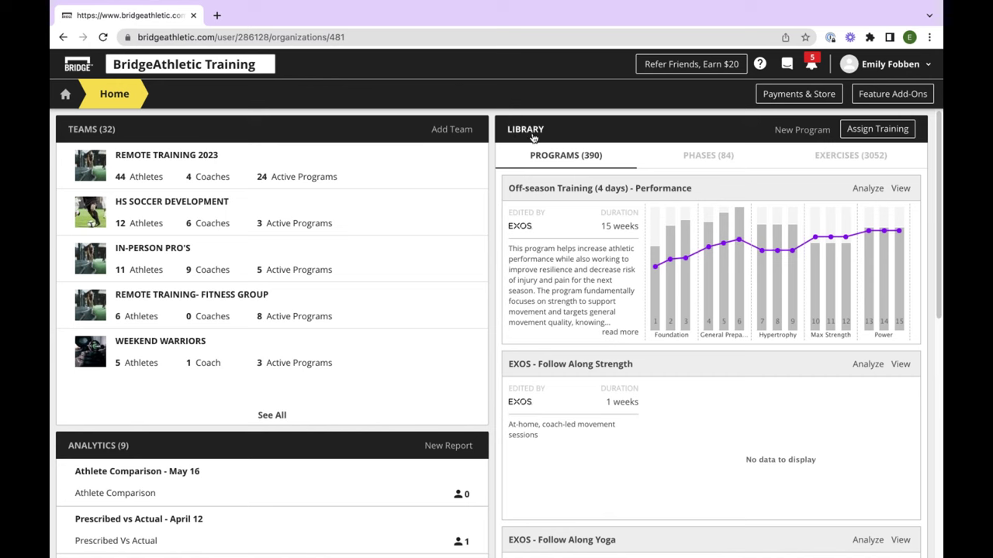
pyautogui.click(532, 132)
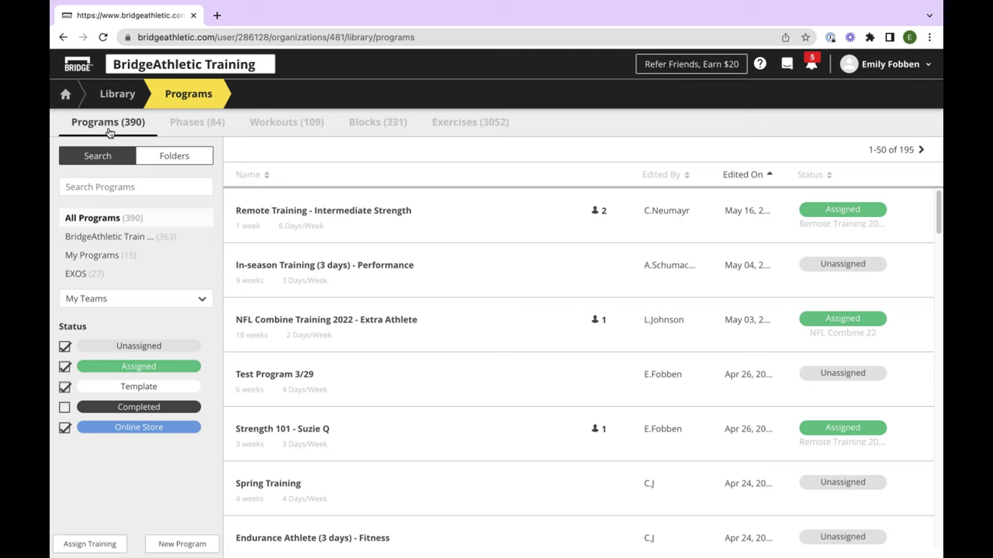
pyautogui.click(187, 124)
pyautogui.click(104, 39)
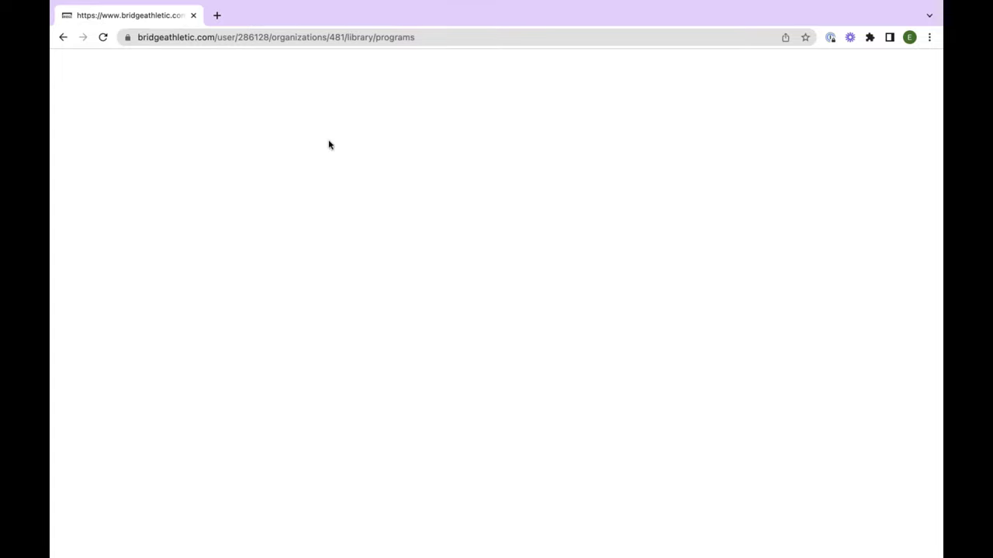
pyautogui.click(190, 124)
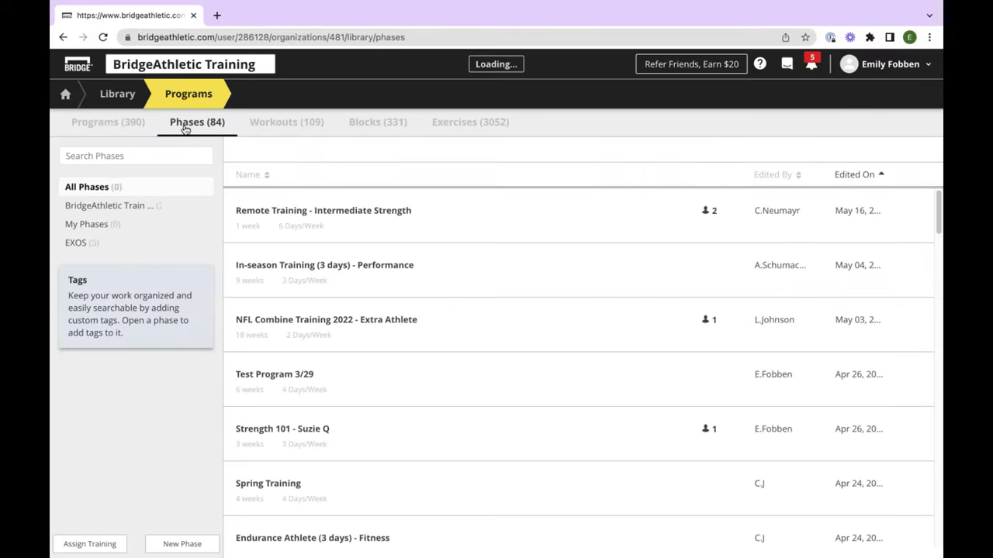
pyautogui.click(132, 125)
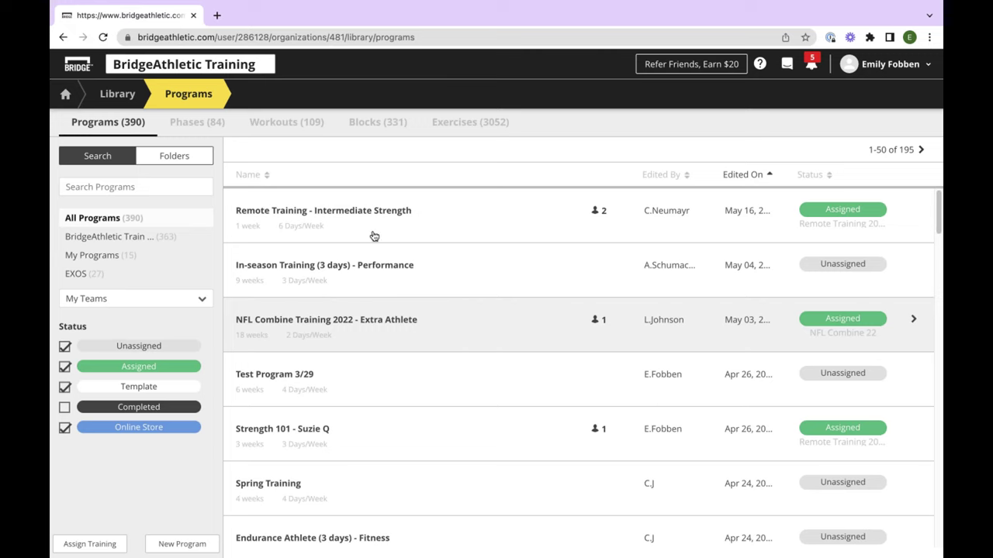
# Filter the library's programs to EXOS, and view the EXOS phases and workouts
pyautogui.click(114, 273)
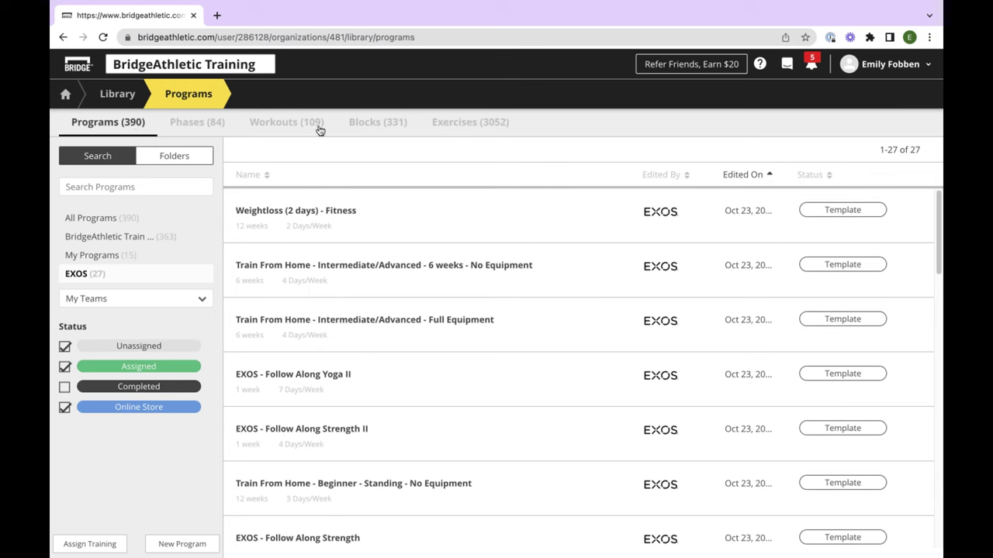
pyautogui.click(201, 128)
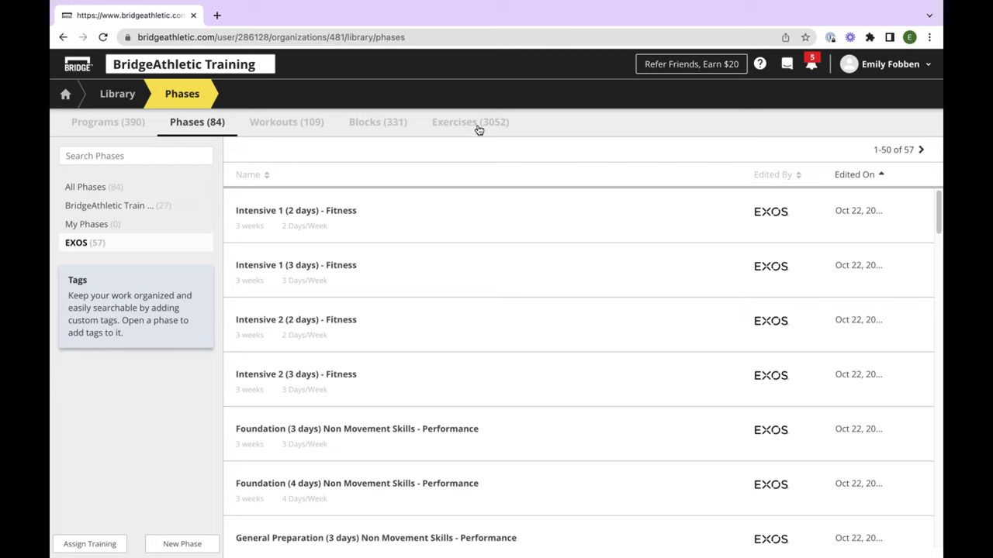
pyautogui.click(262, 130)
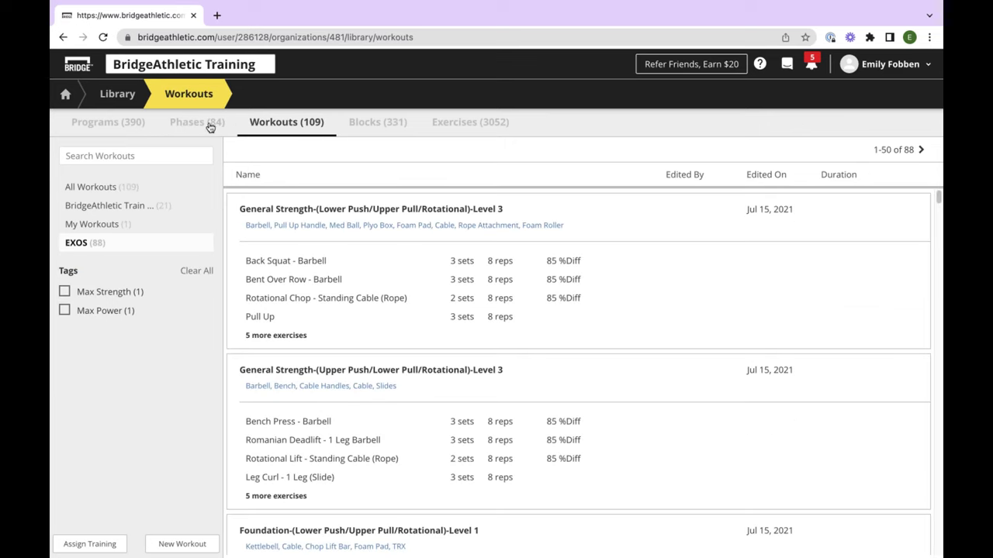
# Go through the library from EXOS programs to phases, workouts, blocks and exercises
pyautogui.click(109, 124)
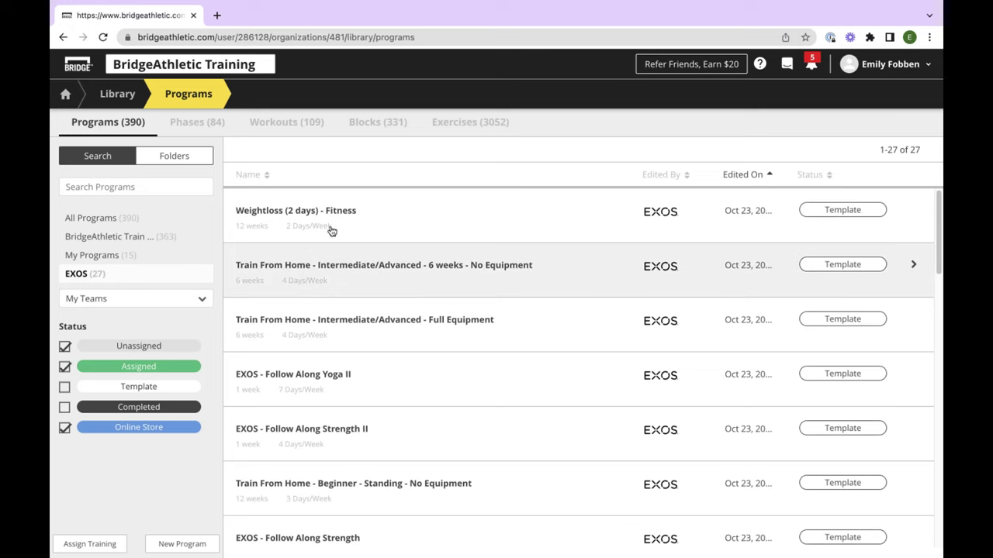
pyautogui.click(214, 132)
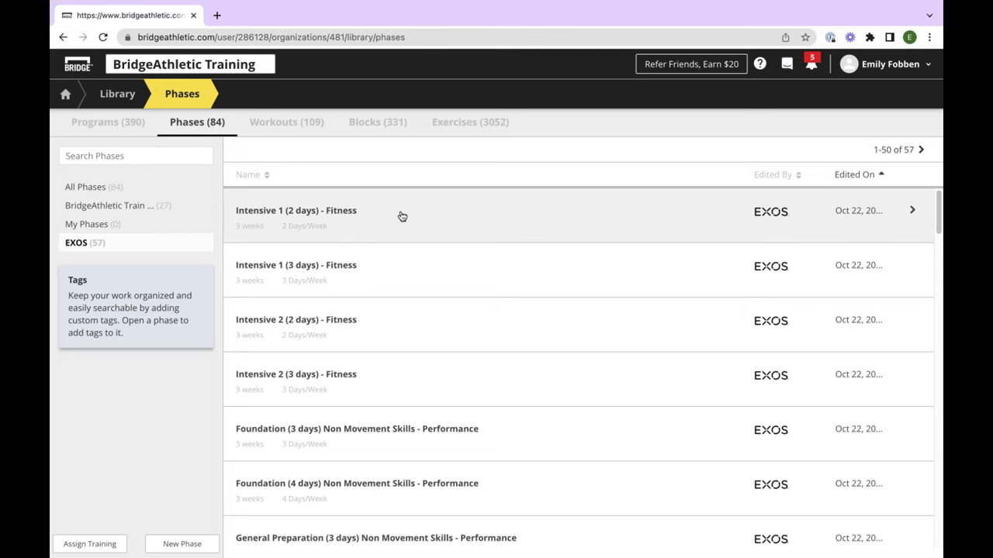
pyautogui.click(310, 130)
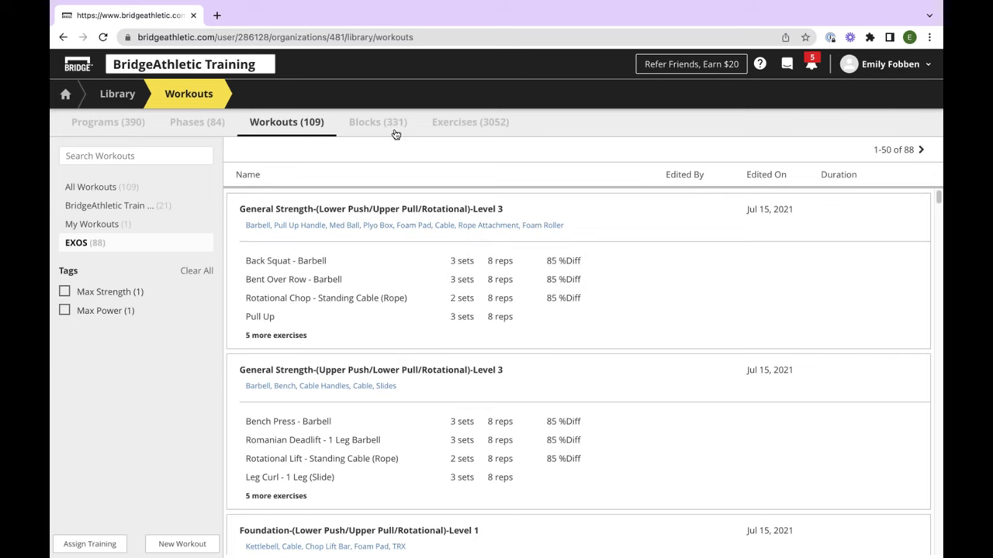
pyautogui.click(394, 131)
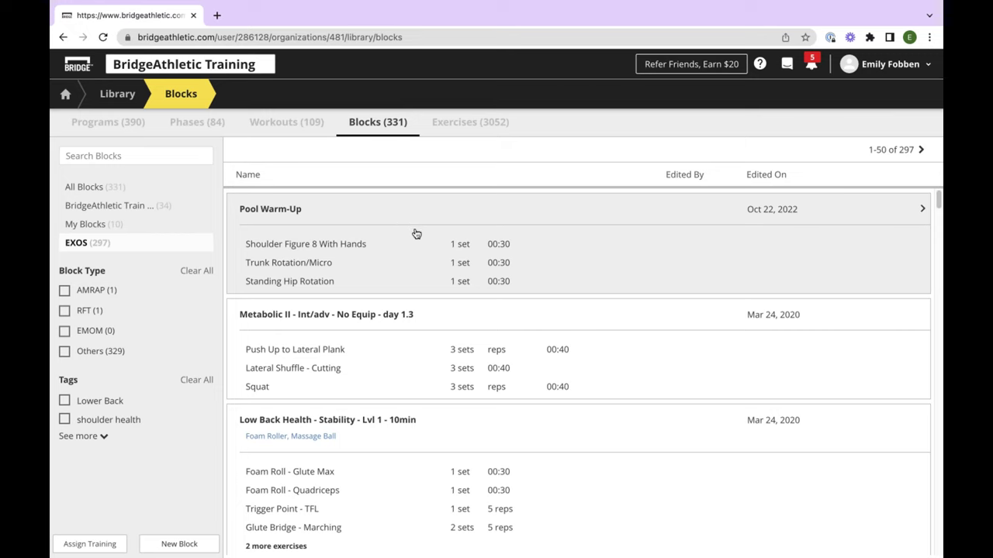
pyautogui.click(478, 133)
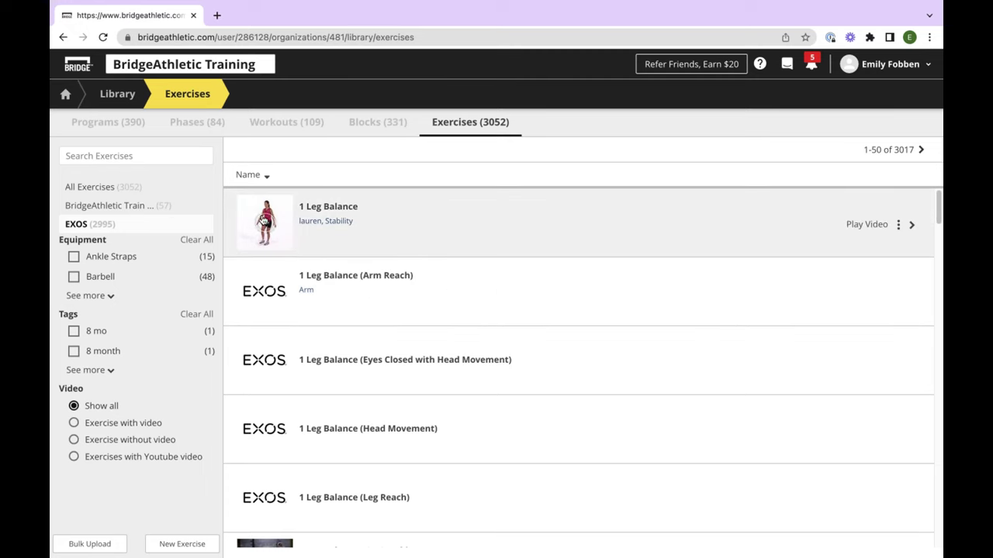
# Create a new exercise named "Test May 17" in the exercise library
pyautogui.click(172, 547)
pyautogui.click(180, 496)
pyautogui.write('Test May 17')
pyautogui.click(545, 381)
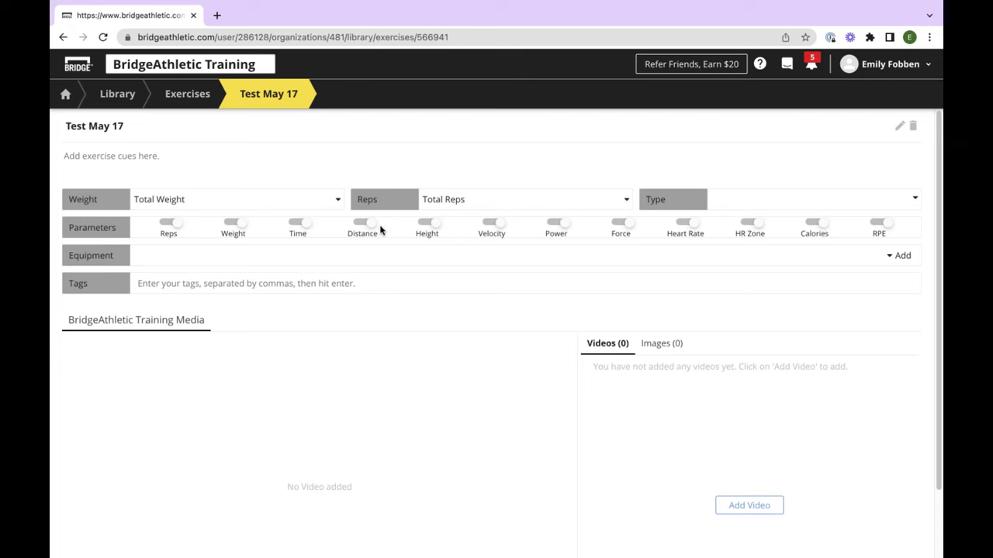
# Examine the new exercise's reps and weight options and the available sources for adding a video
pyautogui.click(463, 200)
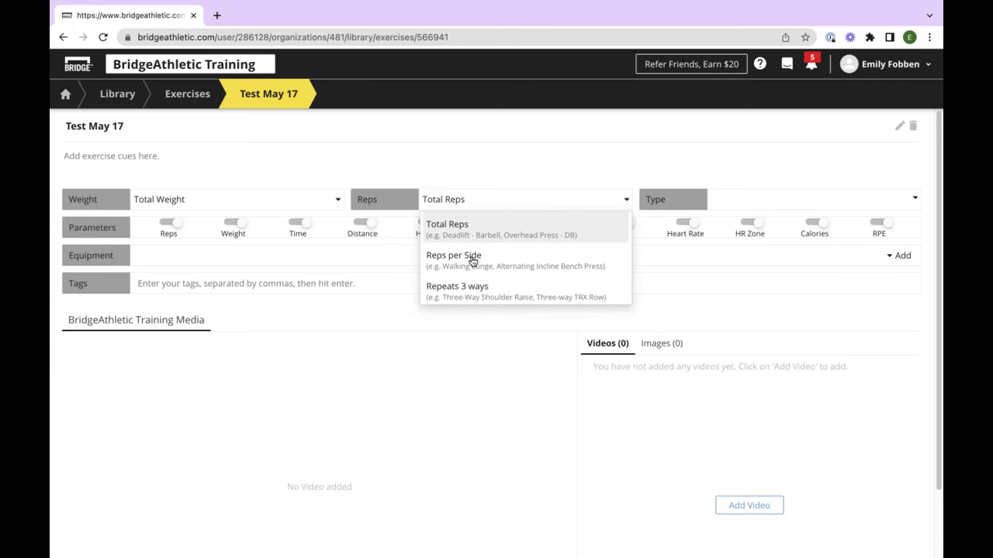
pyautogui.click(332, 200)
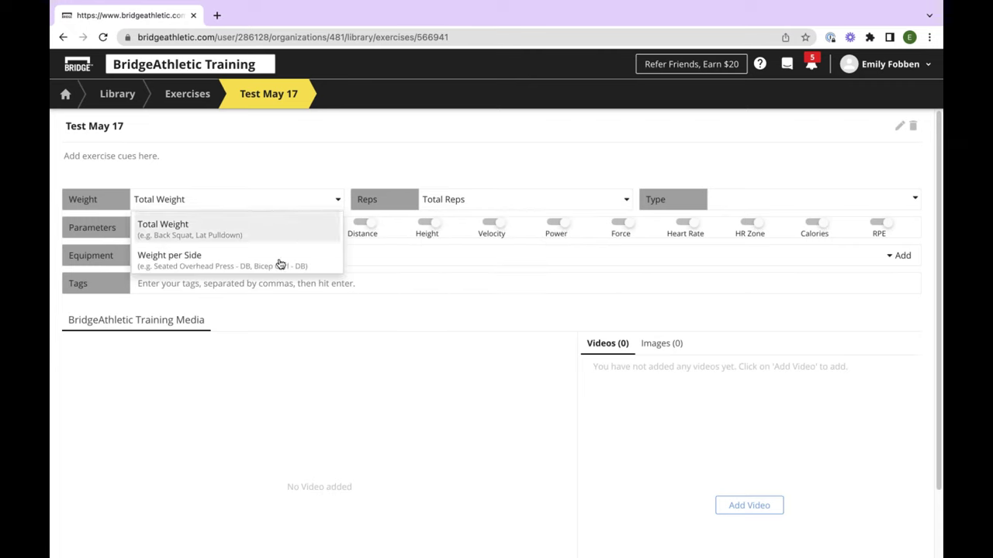
pyautogui.click(378, 435)
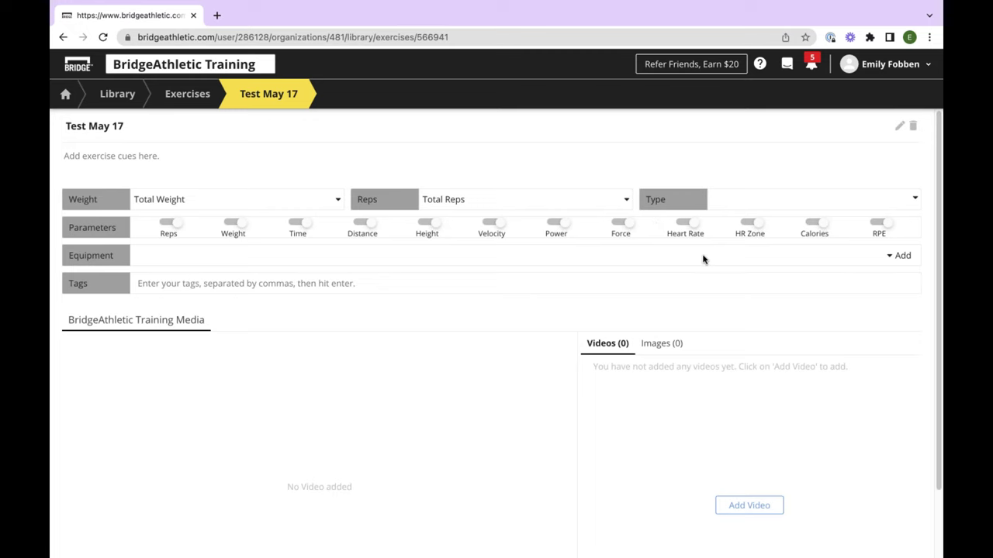
pyautogui.scroll(-2, 765, 442)
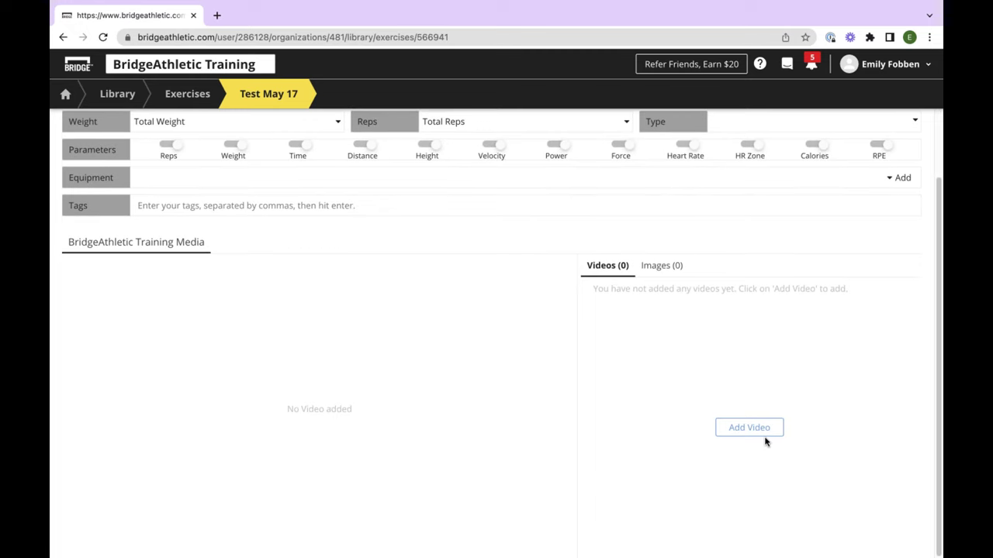
pyautogui.click(757, 435)
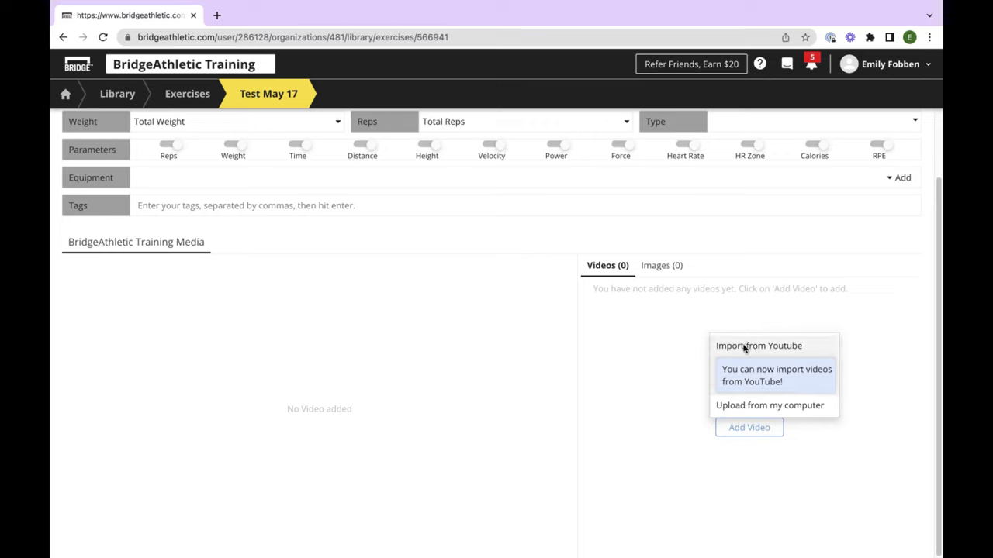
pyautogui.click(610, 398)
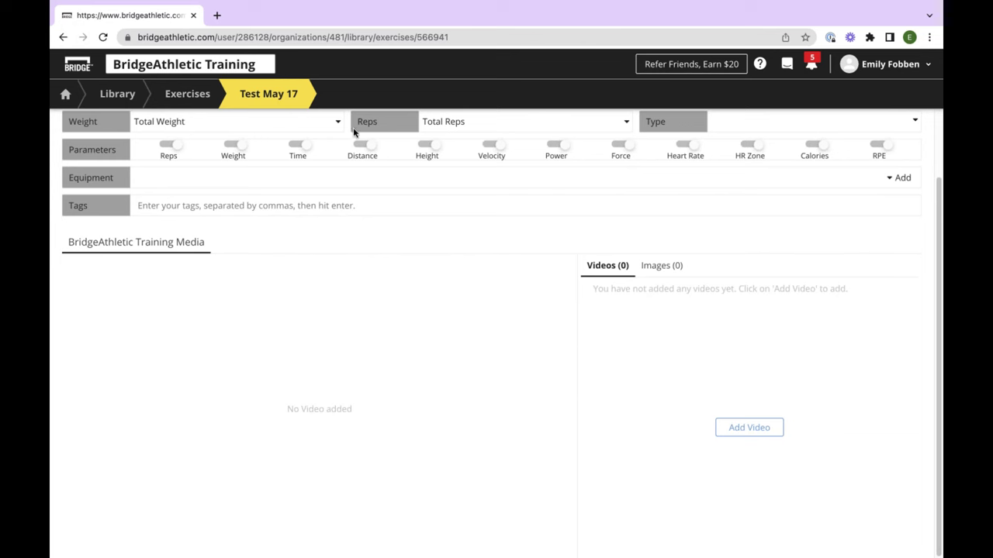
# Return to the exercise list, browse it, and check the video import and upload options for 1 Leg Balance
pyautogui.click(195, 94)
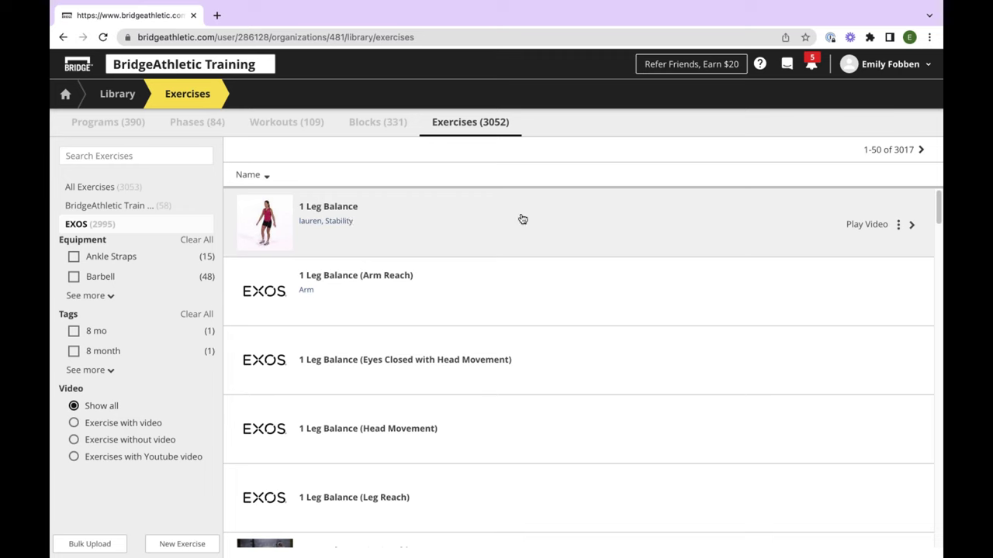
pyautogui.scroll(-4, 297, 317)
pyautogui.scroll(4, 421, 297)
pyautogui.click(898, 228)
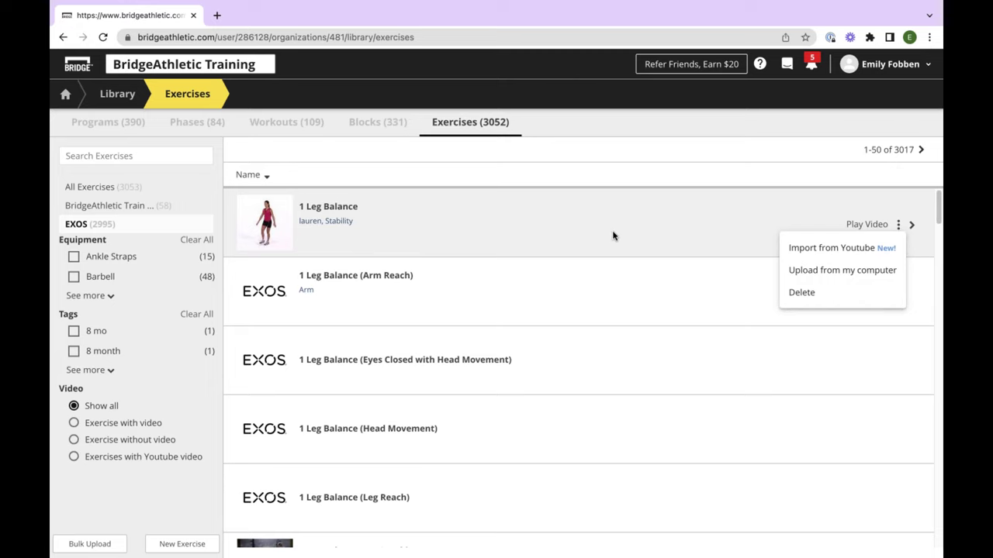
pyautogui.click(739, 209)
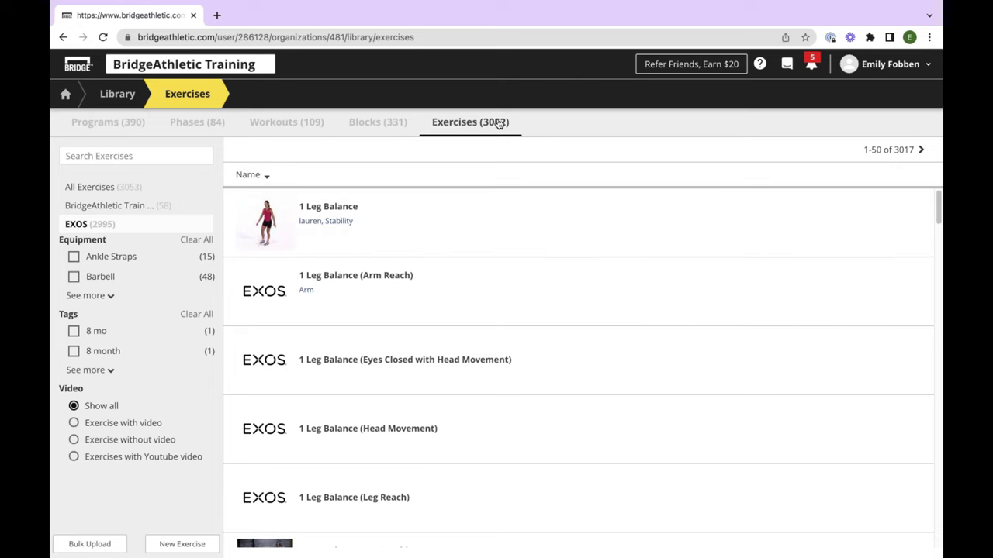
pyautogui.click(499, 124)
# Create a new program named "May Training Program" in the programs library
pyautogui.click(120, 125)
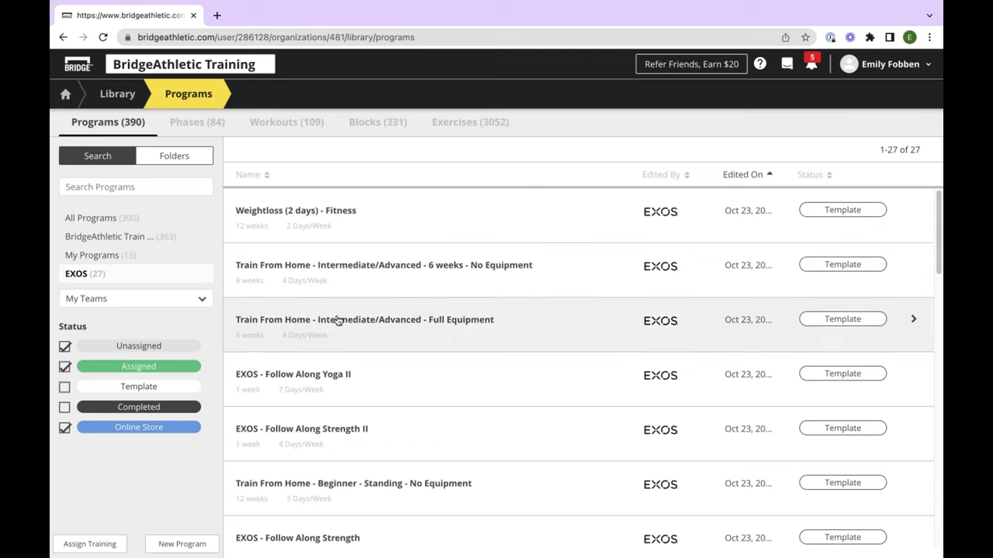
pyautogui.click(183, 544)
pyautogui.write('May Team')
pyautogui.press('BackSpace')
pyautogui.write('i')
pyautogui.press('BackSpace')
pyautogui.press('BackSpace')
pyautogui.press('BackSpace')
pyautogui.write('raining Prog')
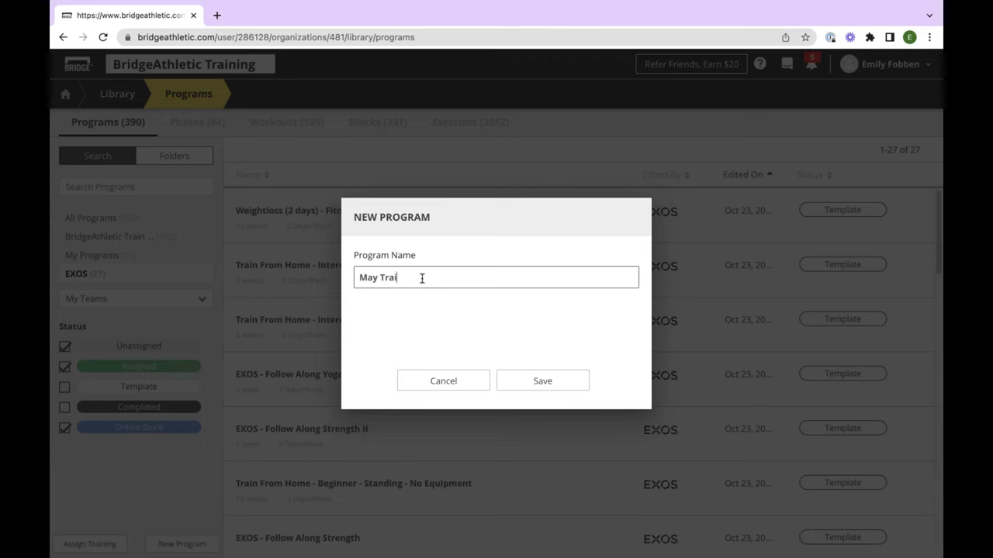
pyautogui.write('ram')
pyautogui.click(516, 379)
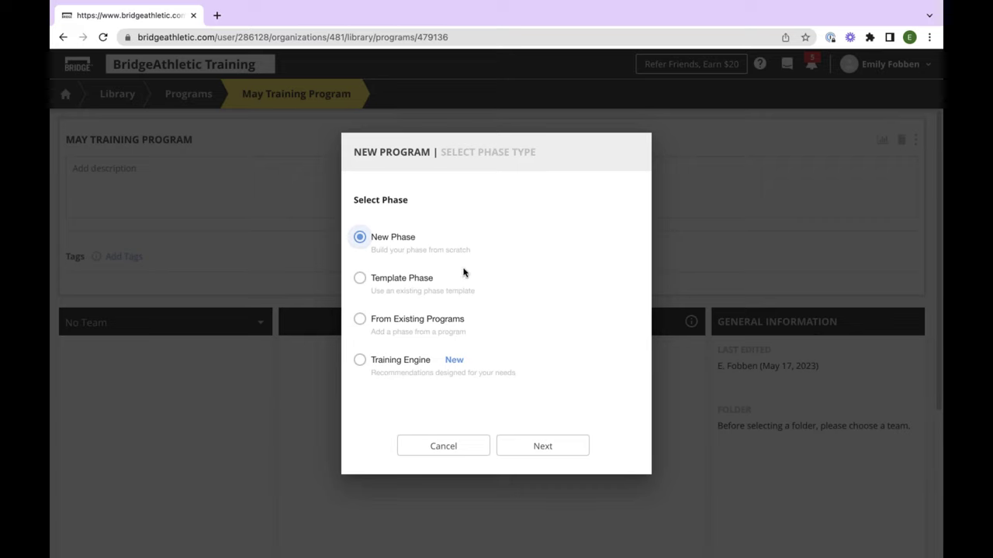
# Add a new phase built from scratch to the program and name it "Weeks 1-4"
pyautogui.click(541, 447)
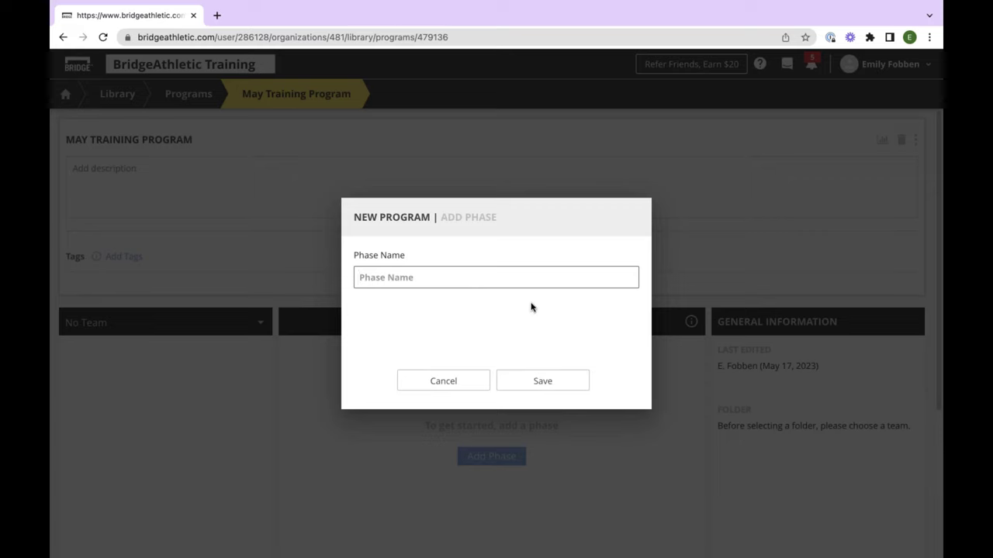
pyautogui.write('Weeks 1-3')
pyautogui.press('BackSpace')
pyautogui.write('4')
pyautogui.click(560, 383)
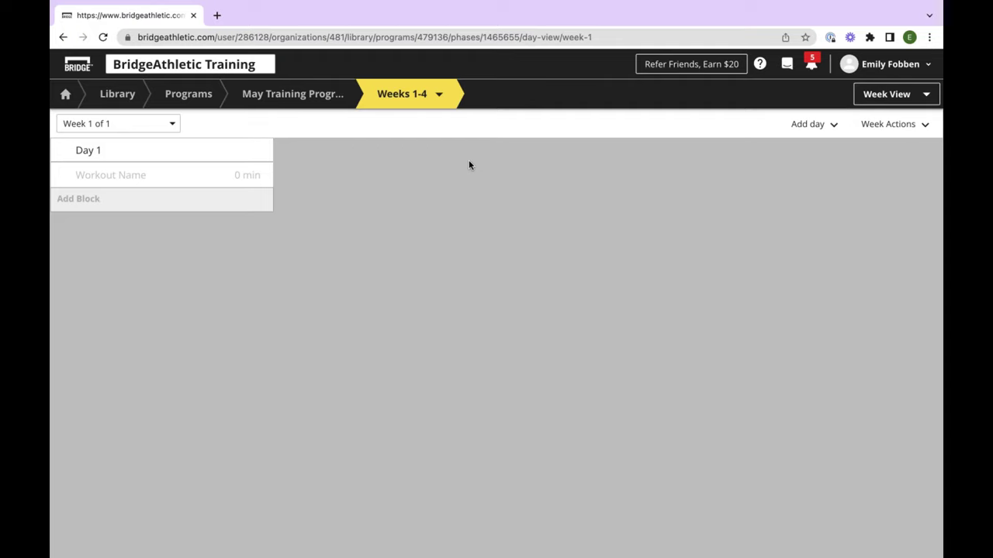
# Add a second day to week 1 as a new, blank workout
pyautogui.click(815, 128)
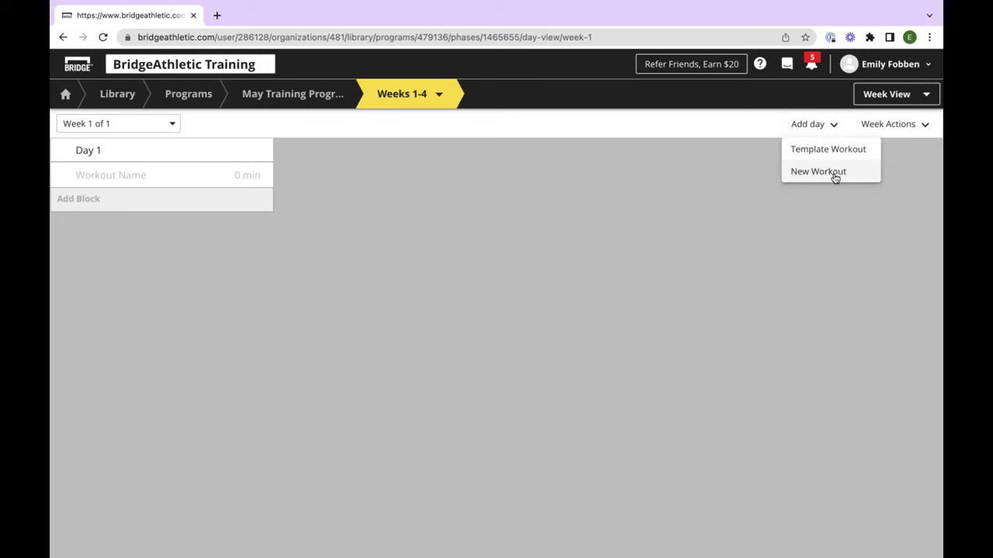
pyautogui.click(836, 177)
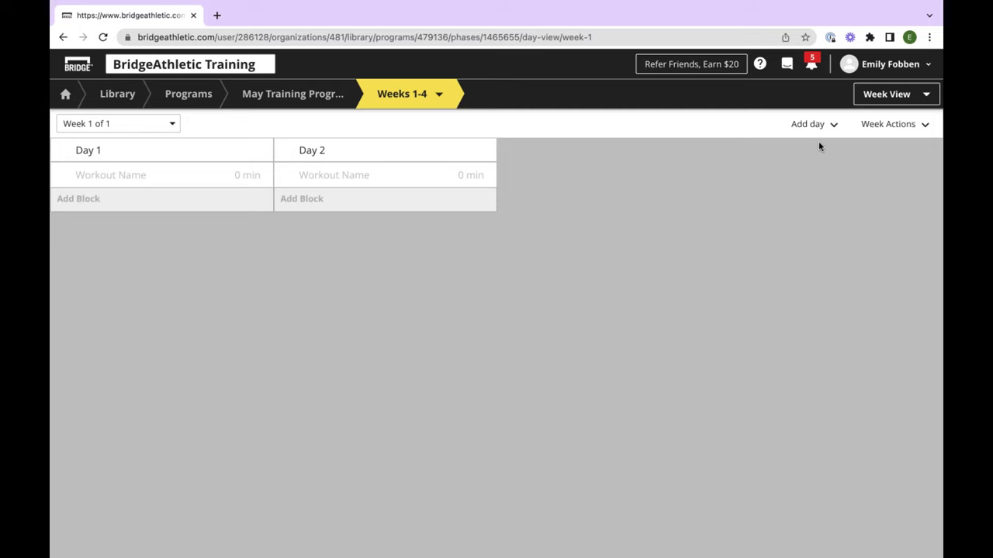
pyautogui.click(835, 127)
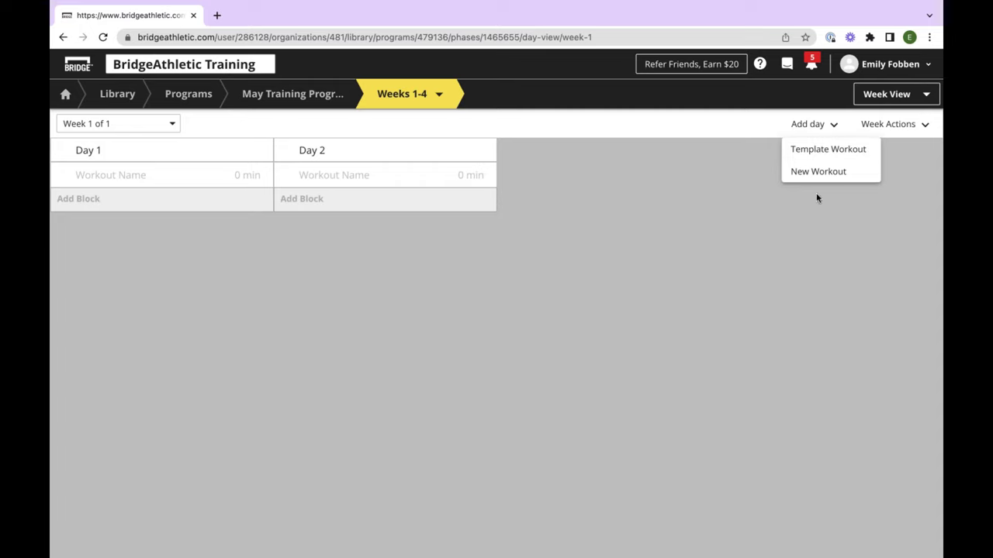
pyautogui.click(796, 249)
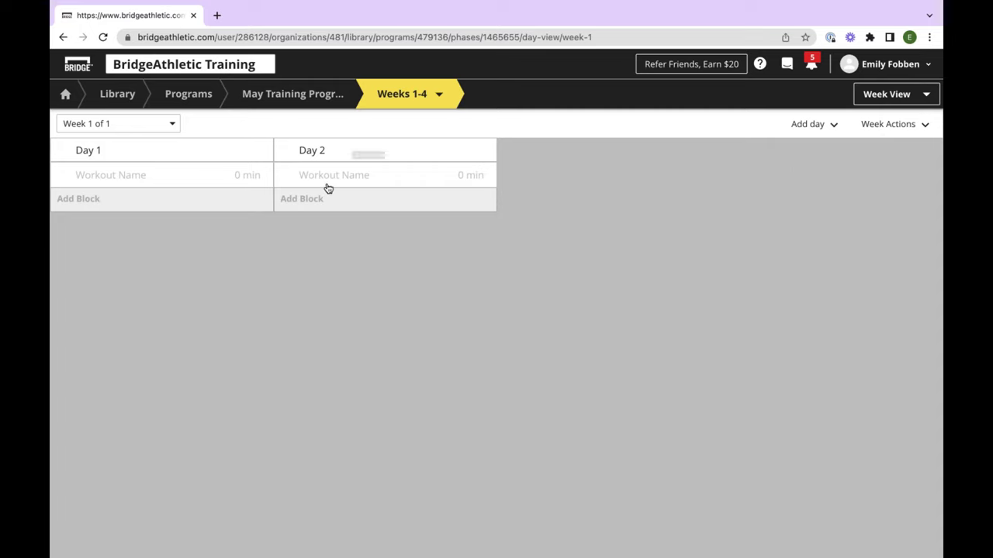
# Browse the template workouts that could be added as a day, including the BridgeAthletic Training and personal templates
pyautogui.click(803, 131)
pyautogui.click(796, 148)
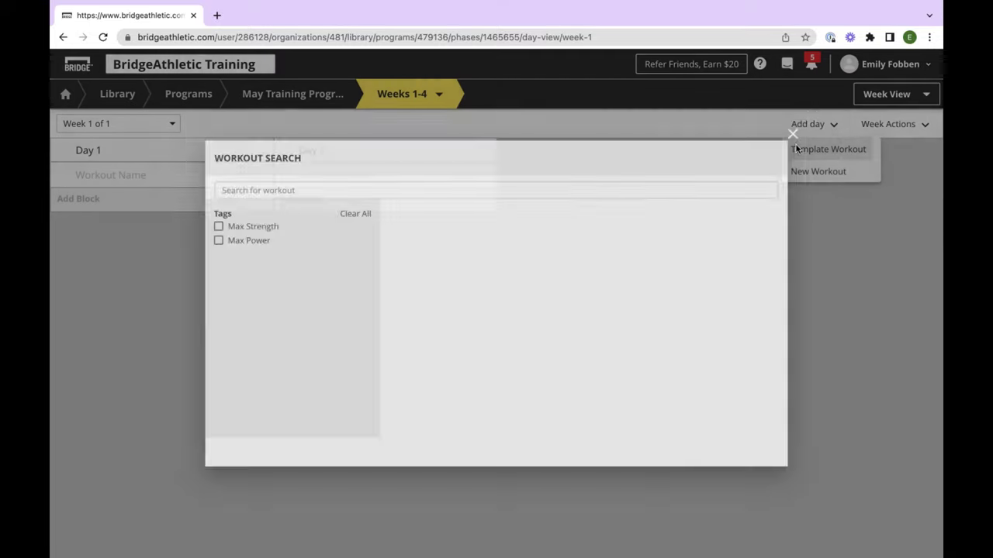
pyautogui.click(356, 213)
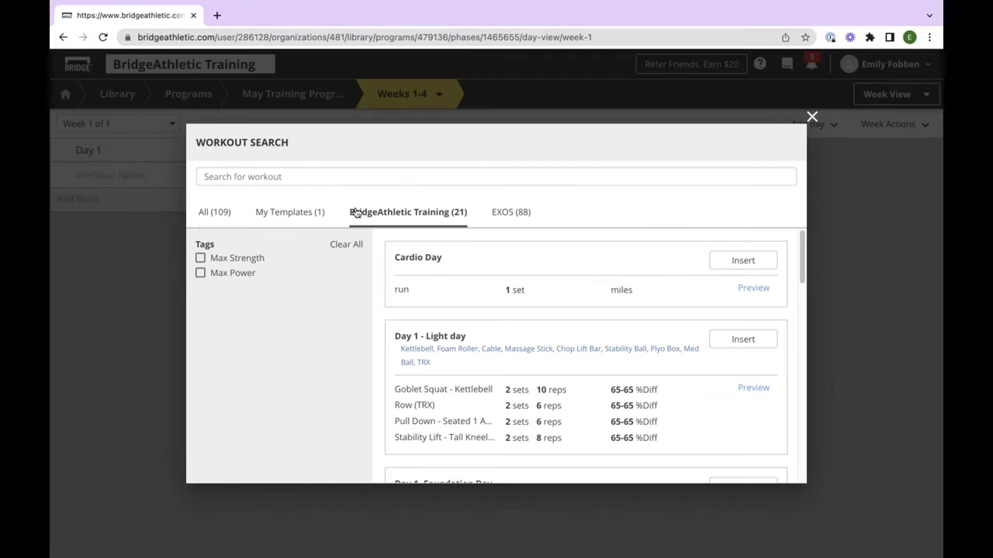
pyautogui.click(317, 215)
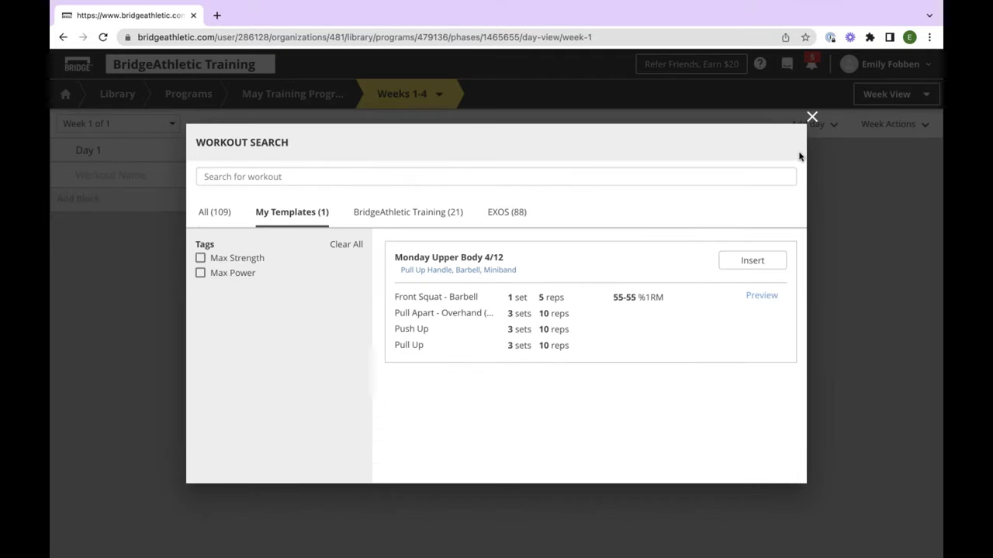
pyautogui.click(812, 116)
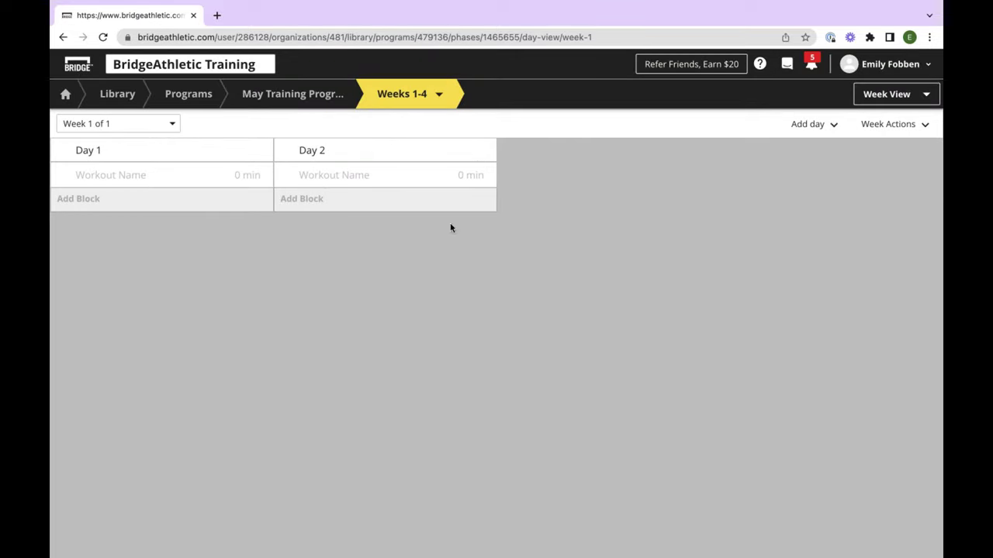
# Name the Day 1 workout "Full Body"
pyautogui.doubleClick(102, 177)
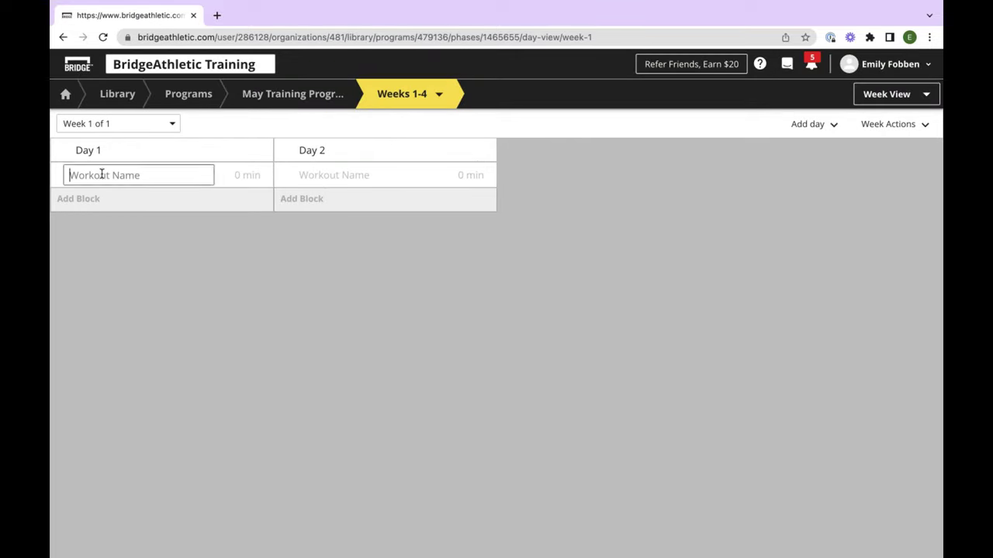
pyautogui.write('Full Body')
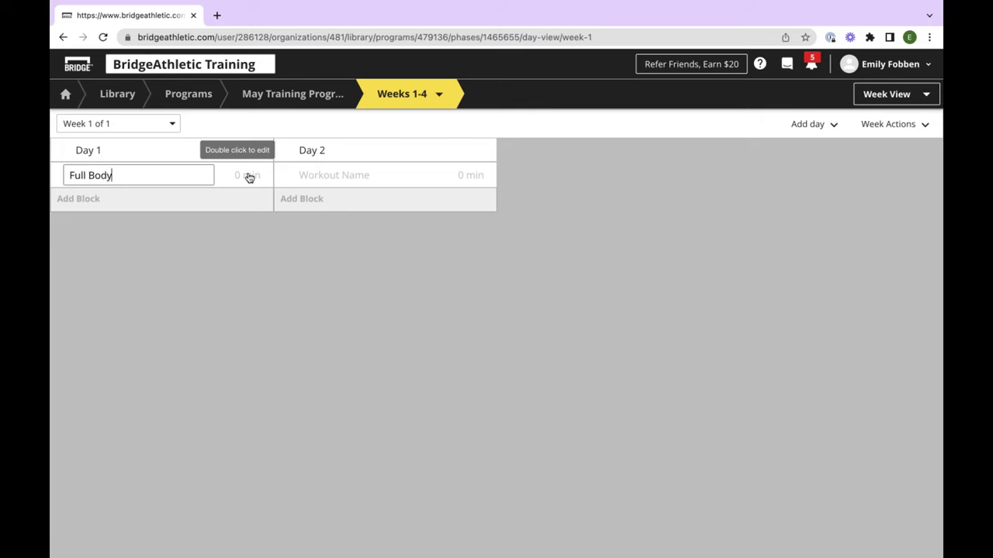
pyautogui.press('Return')
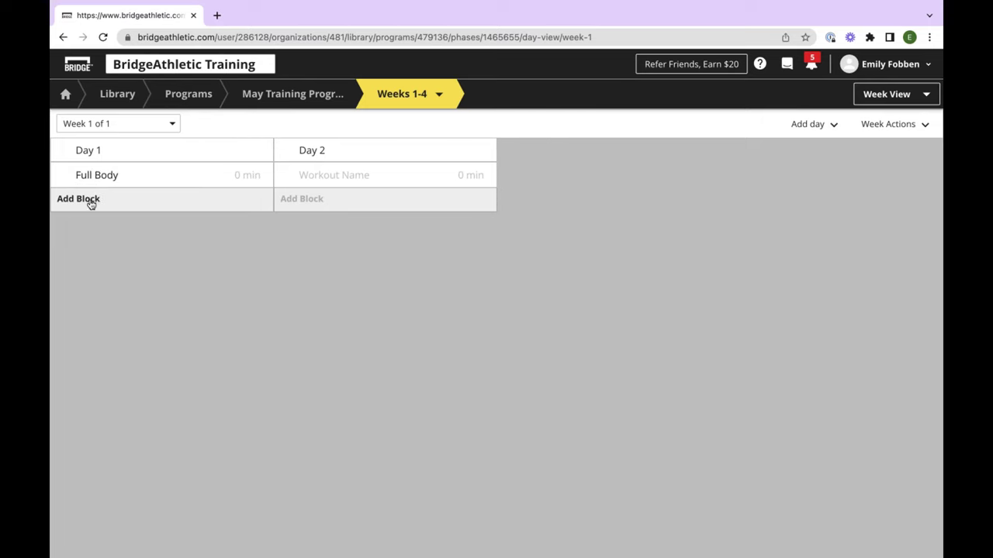
# Add a new standard block named "Warm Up" to the Day 1 workout
pyautogui.click(81, 199)
pyautogui.moveTo(90, 219)
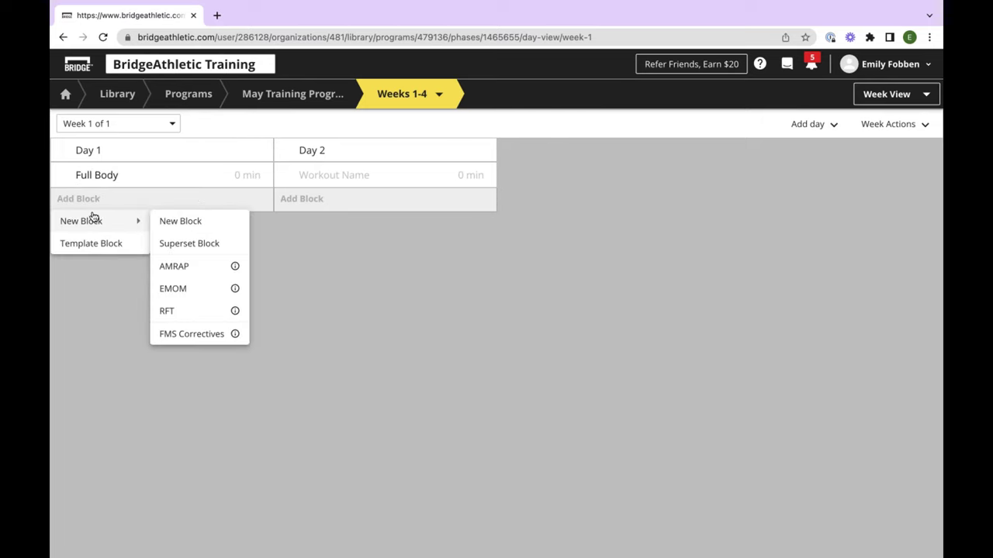
pyautogui.click(306, 250)
pyautogui.click(97, 206)
pyautogui.moveTo(100, 228)
pyautogui.click(179, 224)
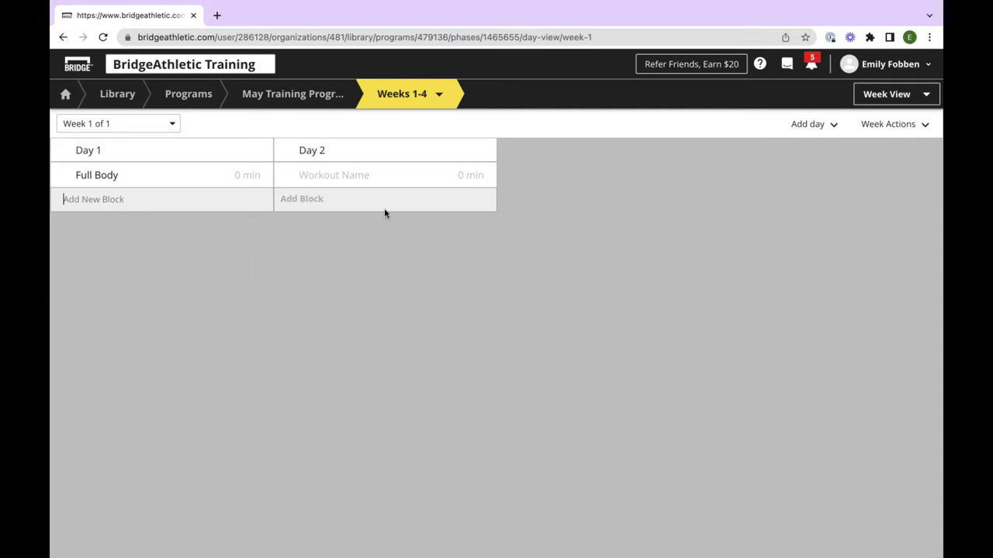
pyautogui.write('Warm Up')
pyautogui.press('Return')
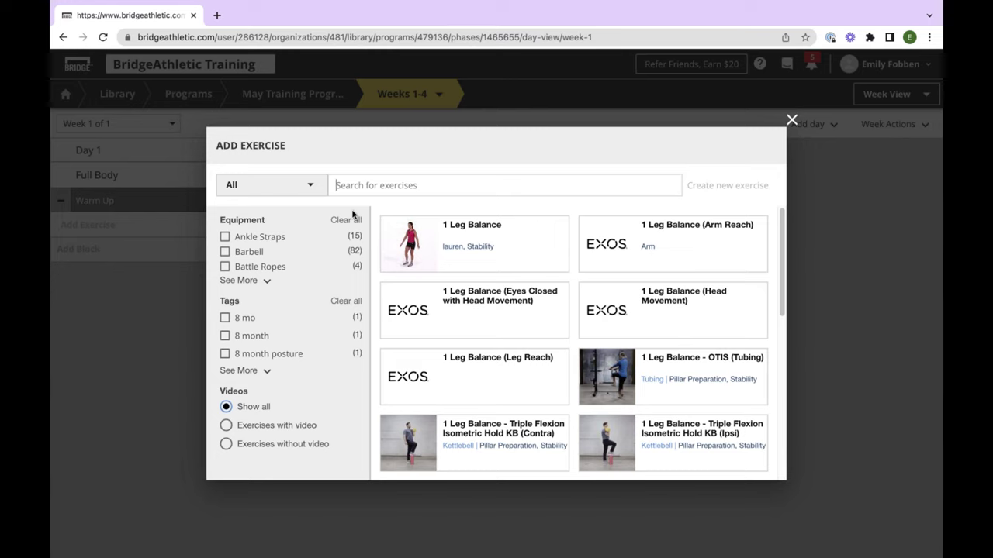
# Search for Deadbug and Glute Bridge and select both exercises for the Warm Up block
pyautogui.write('deadbug')
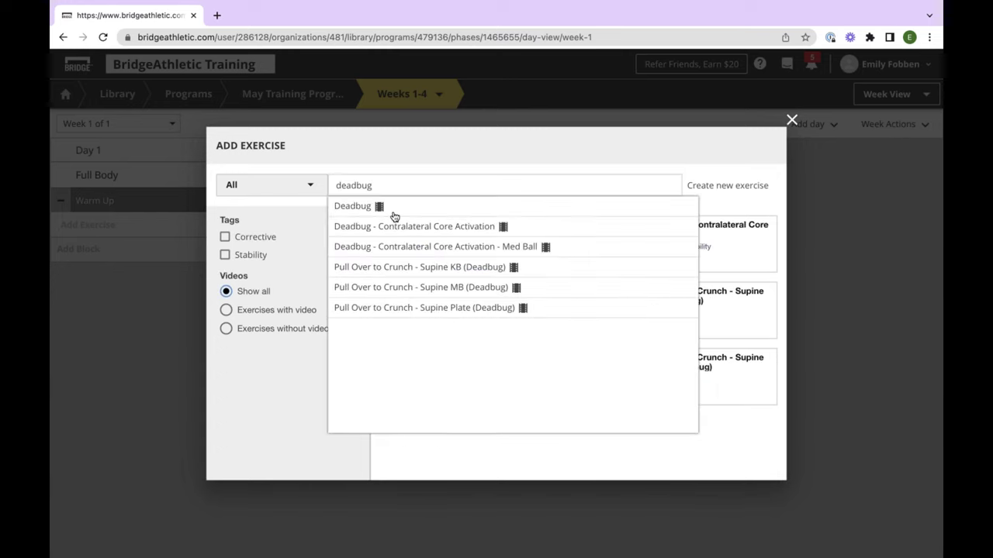
pyautogui.click(423, 208)
pyautogui.click(419, 188)
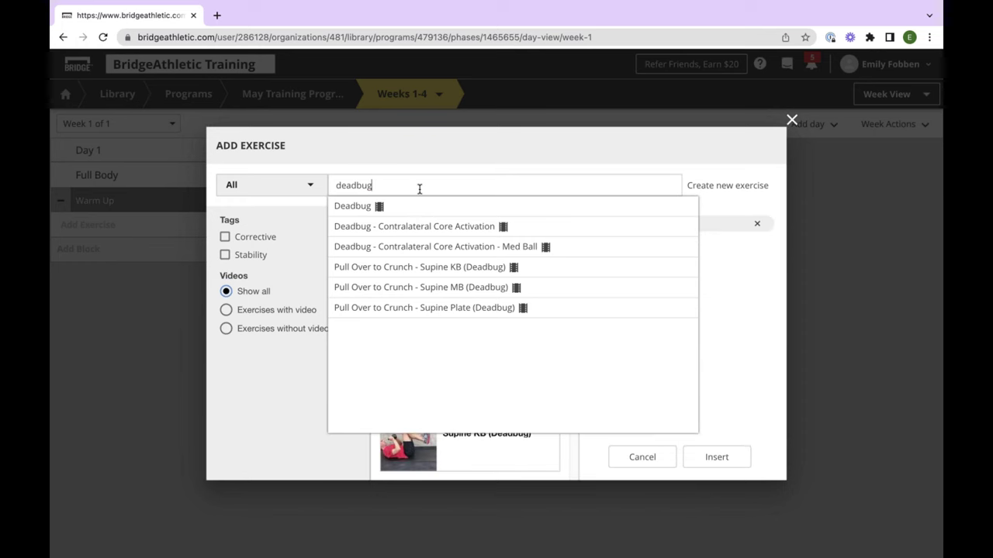
pyautogui.hotkey('ctrl', 'a')
pyautogui.press('BackSpace')
pyautogui.write('glit')
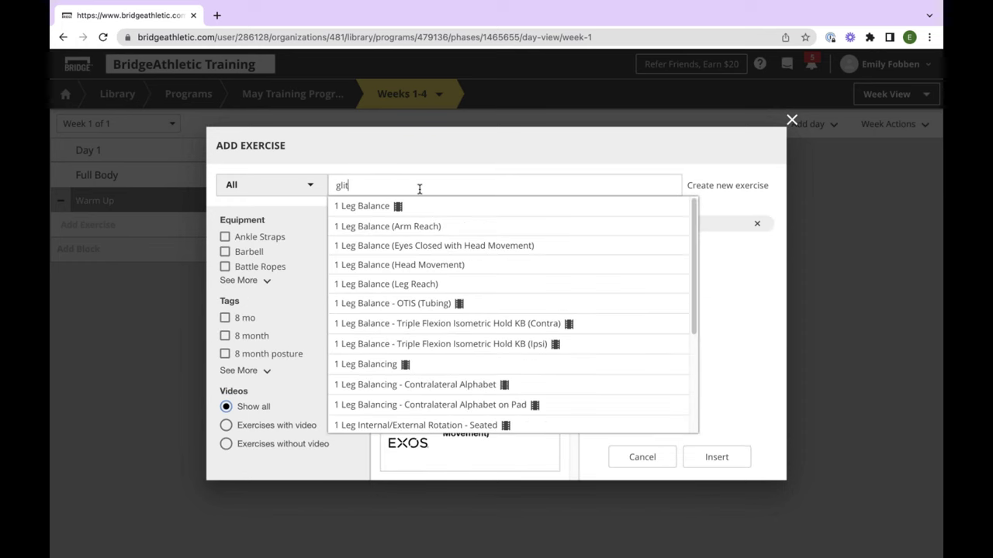
pyautogui.write('te bridge')
# Search for push up, select Push Ups (Elevated), and insert all the selected exercises into the Warm Up block
pyautogui.tripleClick(421, 183)
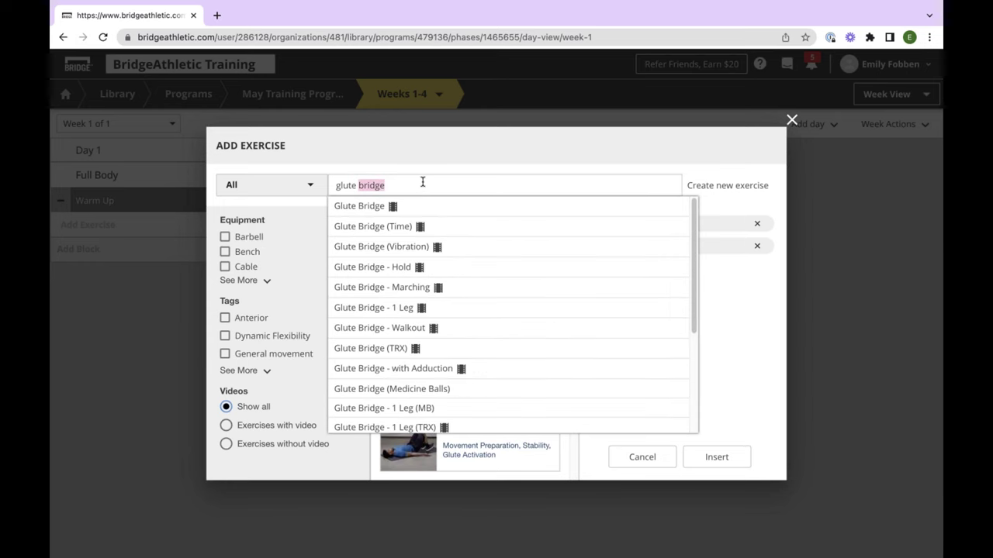
pyautogui.press('BackSpace')
pyautogui.write('push up')
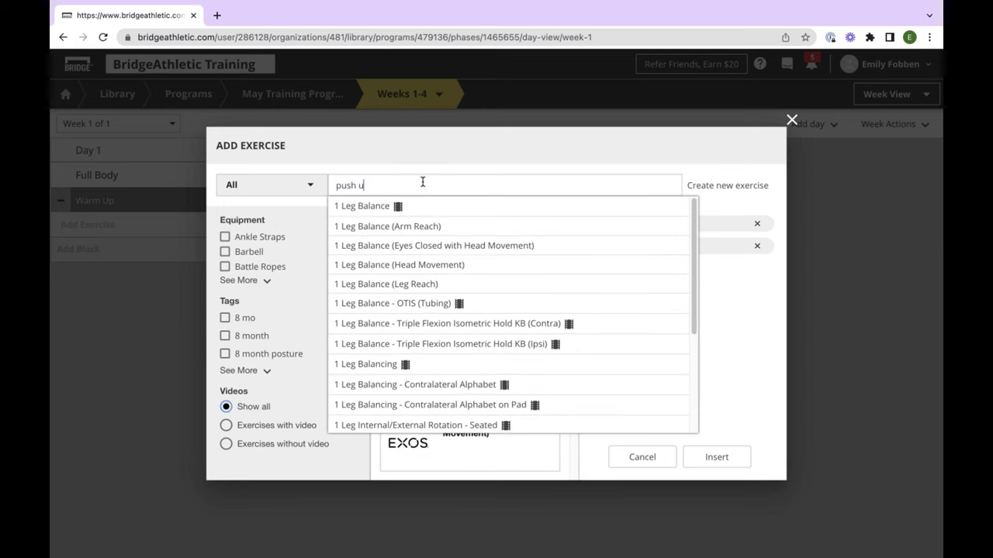
pyautogui.click(419, 204)
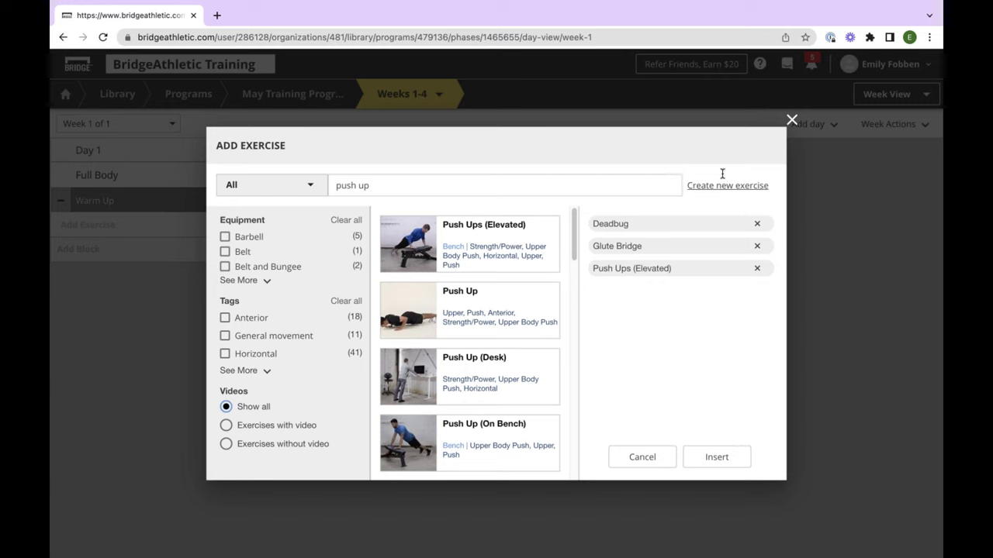
pyautogui.click(441, 185)
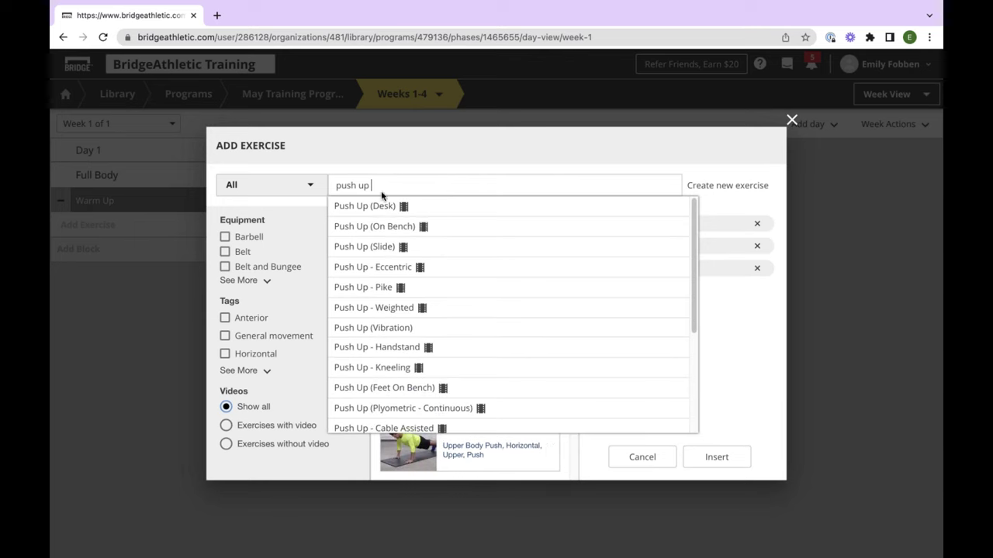
pyautogui.click(746, 338)
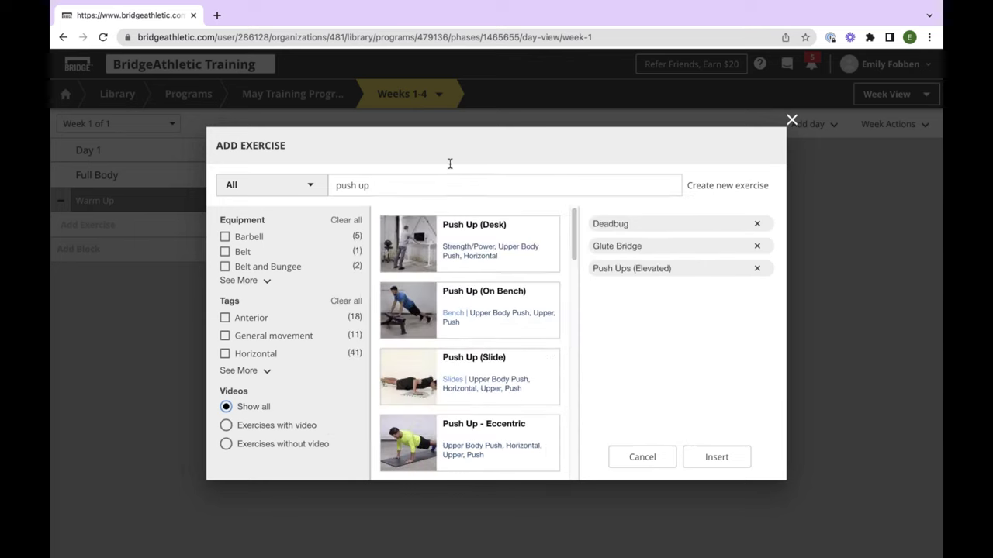
pyautogui.click(730, 459)
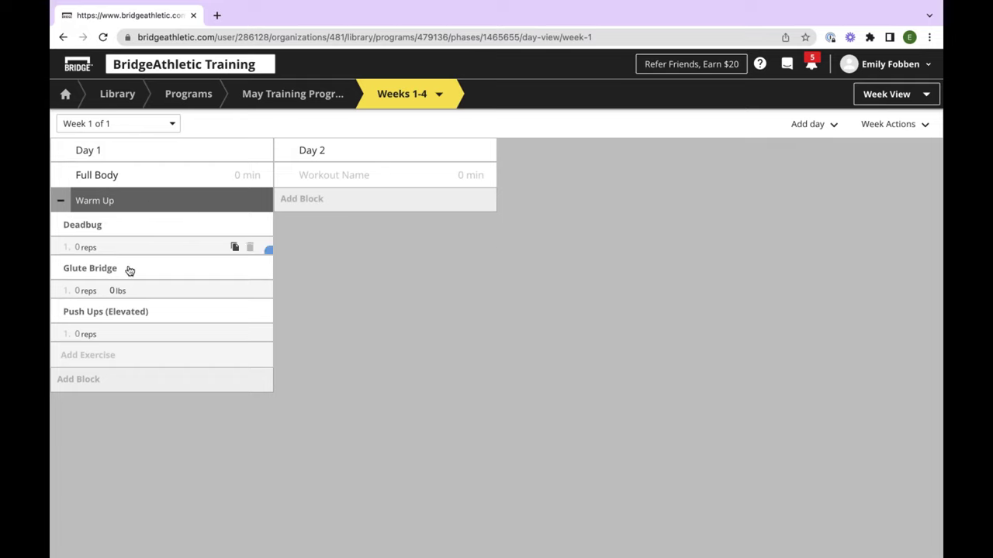
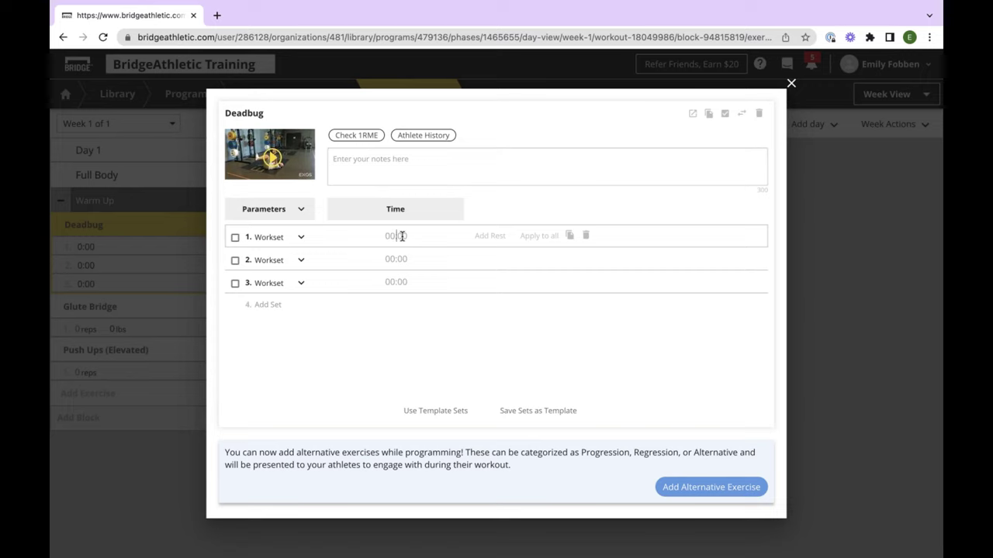
# Set the time of all three Deadbug worksets to 00:30
pyautogui.write('0')
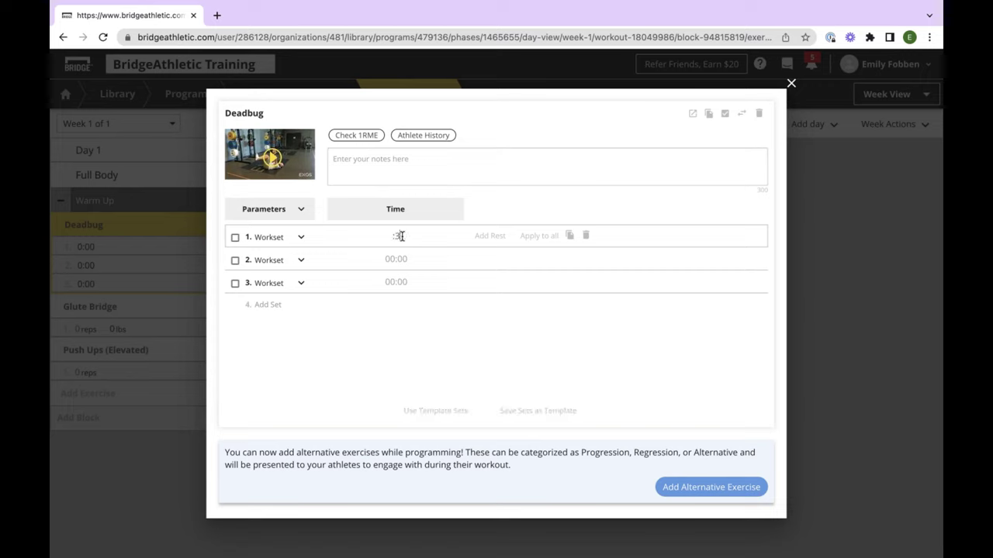
pyautogui.click(430, 329)
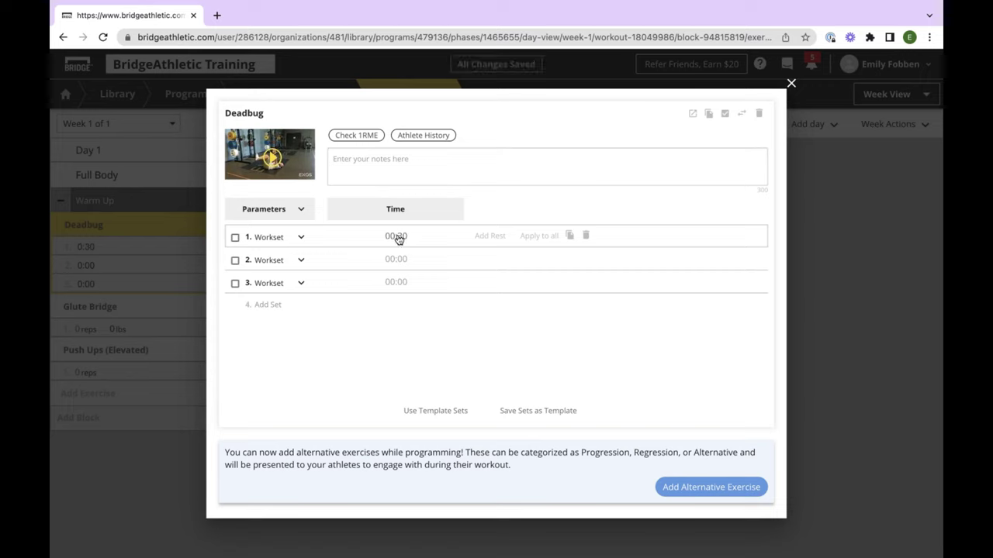
pyautogui.click(539, 237)
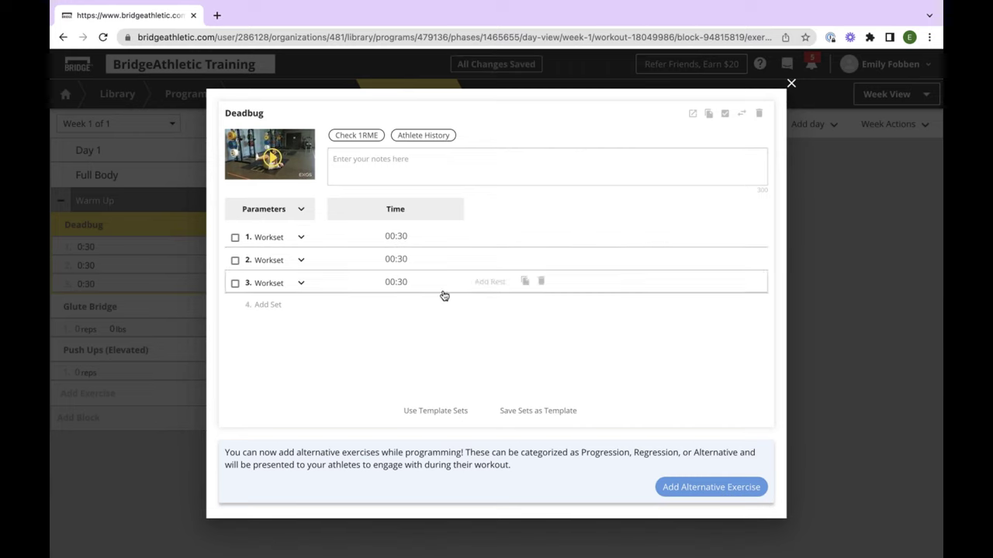
pyautogui.click(903, 297)
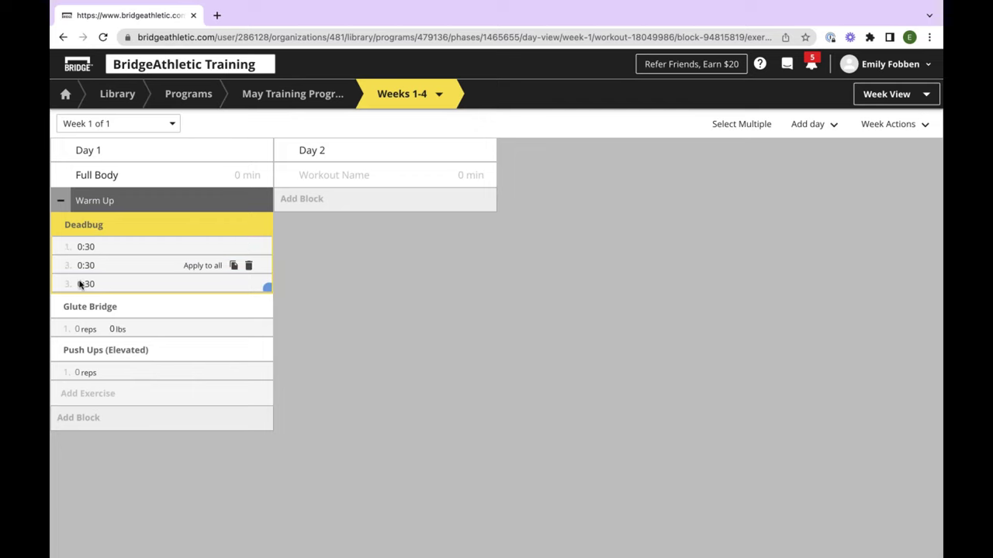
# Copy Deadbug's set prescriptions and paste them over those of Glute Bridge and Push Ups (Elevated)
pyautogui.click(267, 288)
pyautogui.click(321, 299)
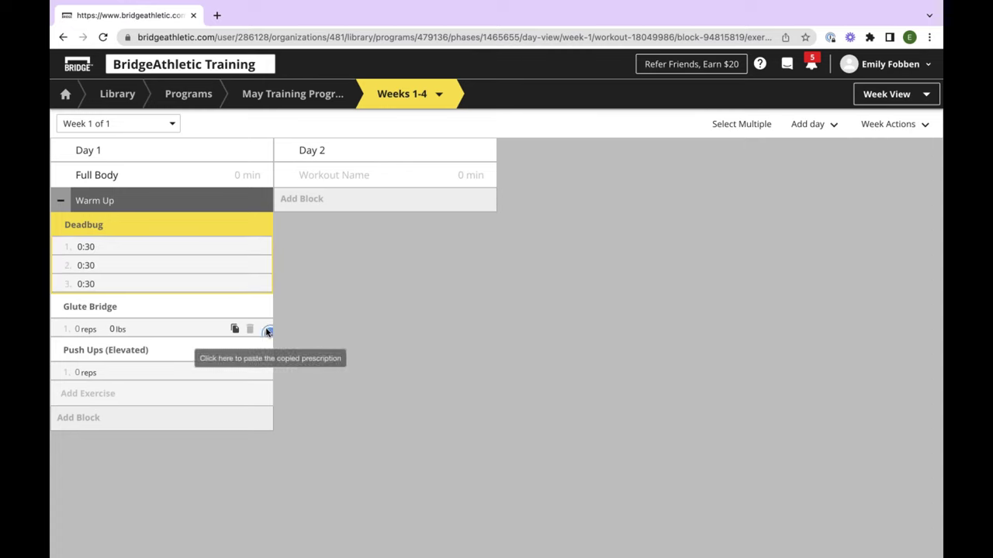
pyautogui.click(266, 332)
pyautogui.click(312, 345)
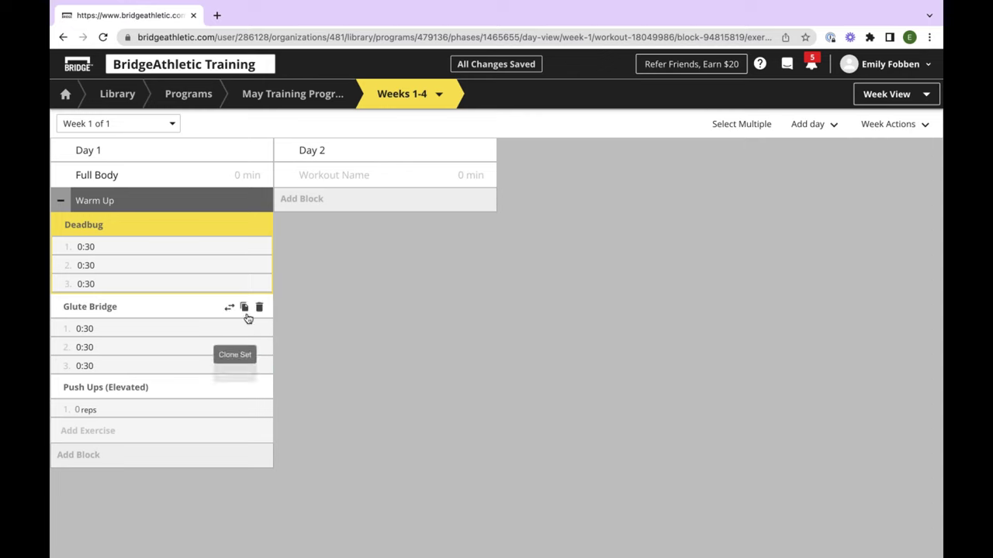
pyautogui.click(267, 411)
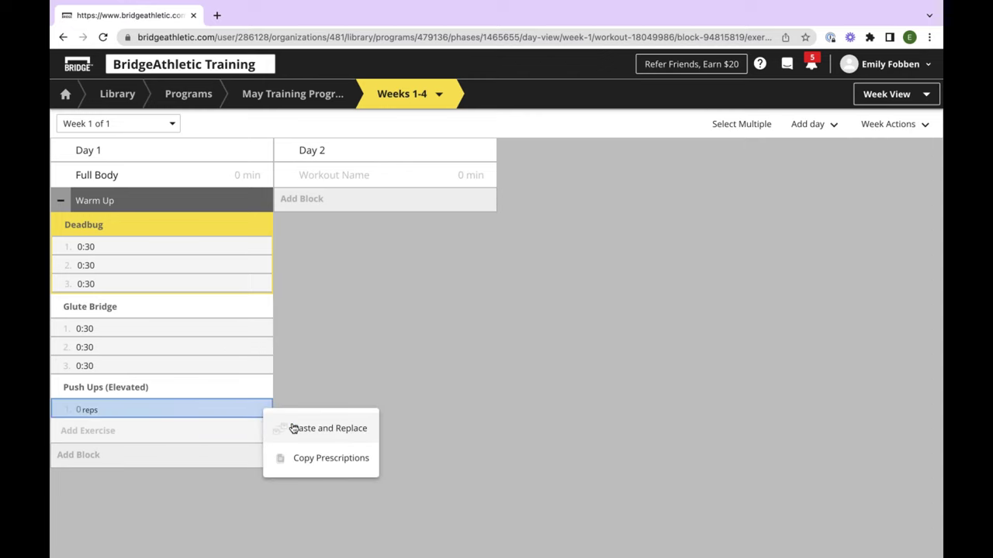
pyautogui.click(293, 429)
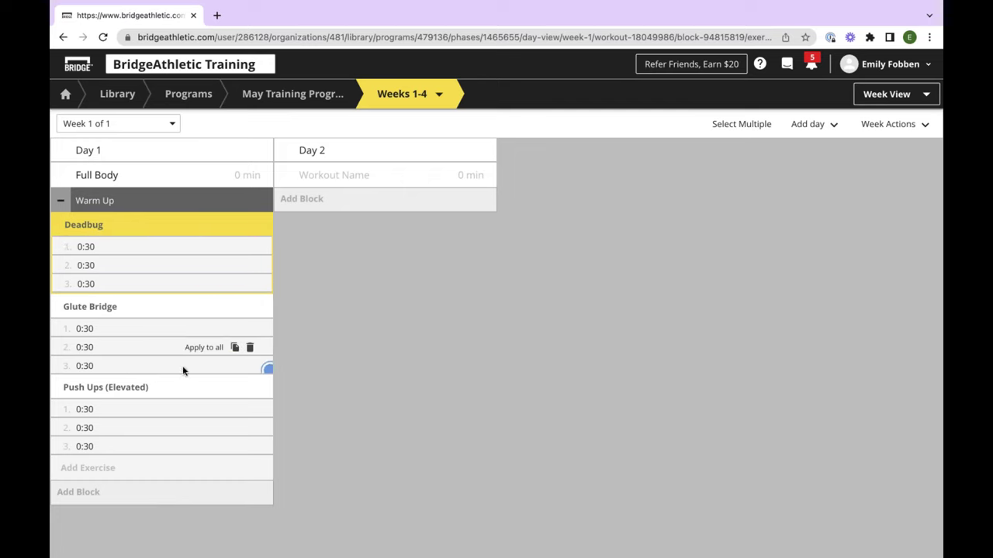
# Toggle the Superset option in the Warm Up block's settings
pyautogui.click(259, 201)
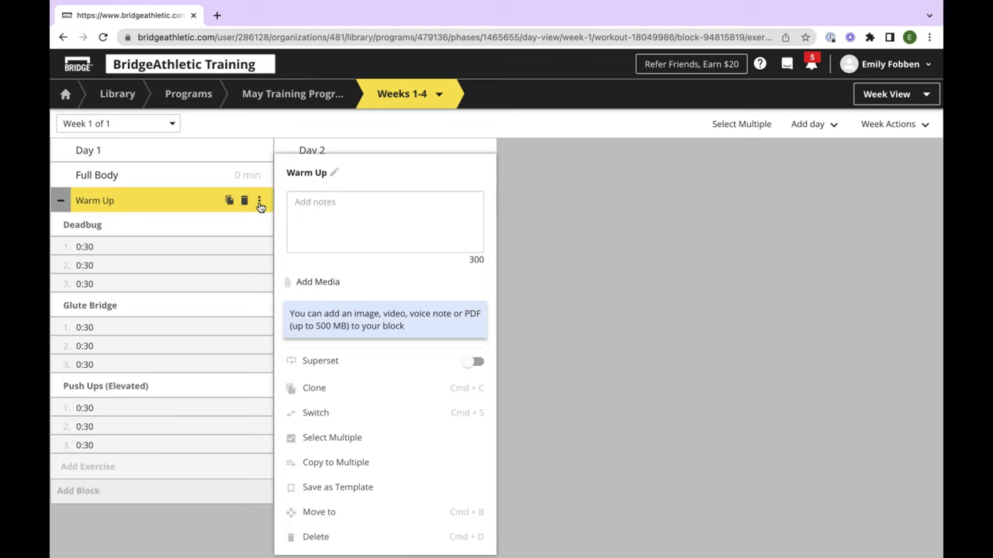
pyautogui.click(476, 364)
pyautogui.click(621, 354)
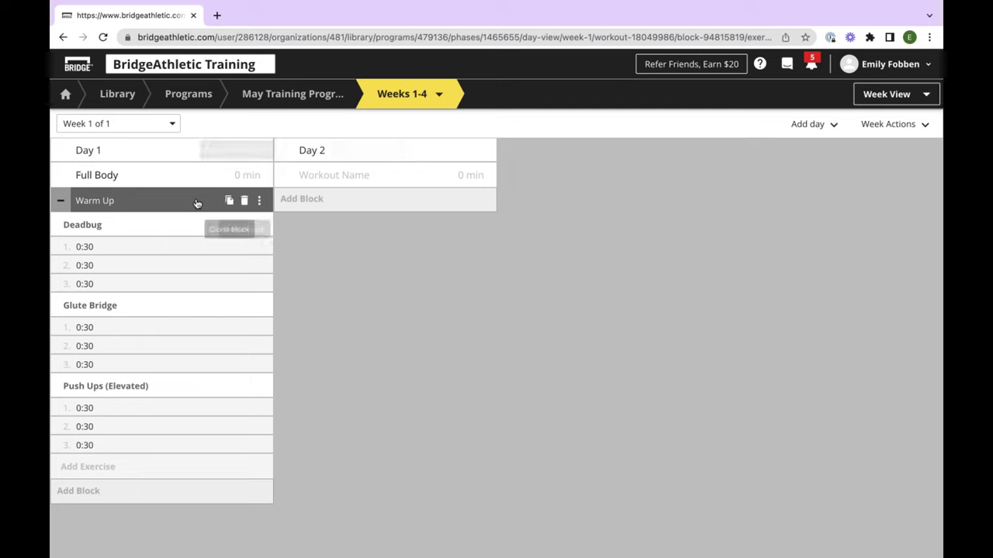
pyautogui.moveTo(191, 211)
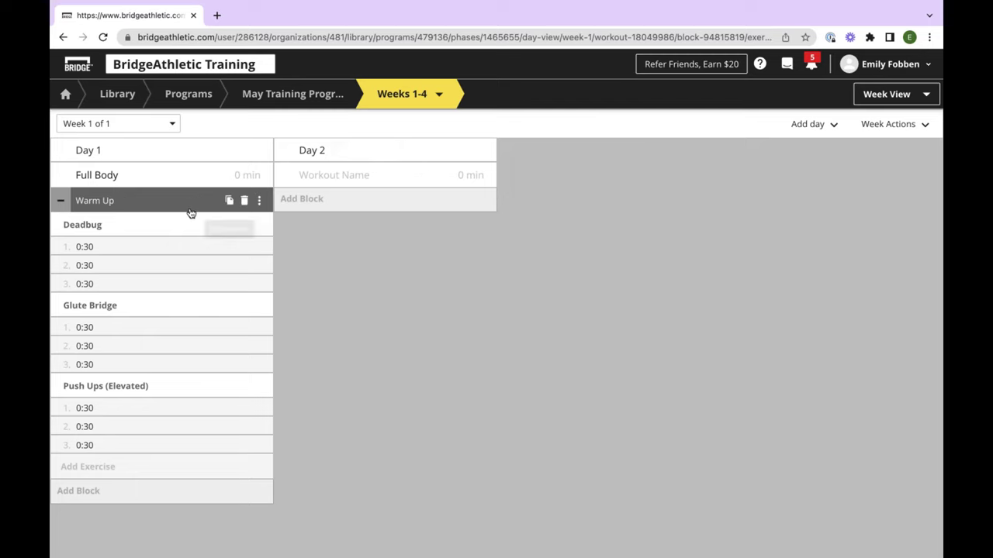
# Clone Day 1's Warm Up block and move the copy into Day 2
pyautogui.click(230, 201)
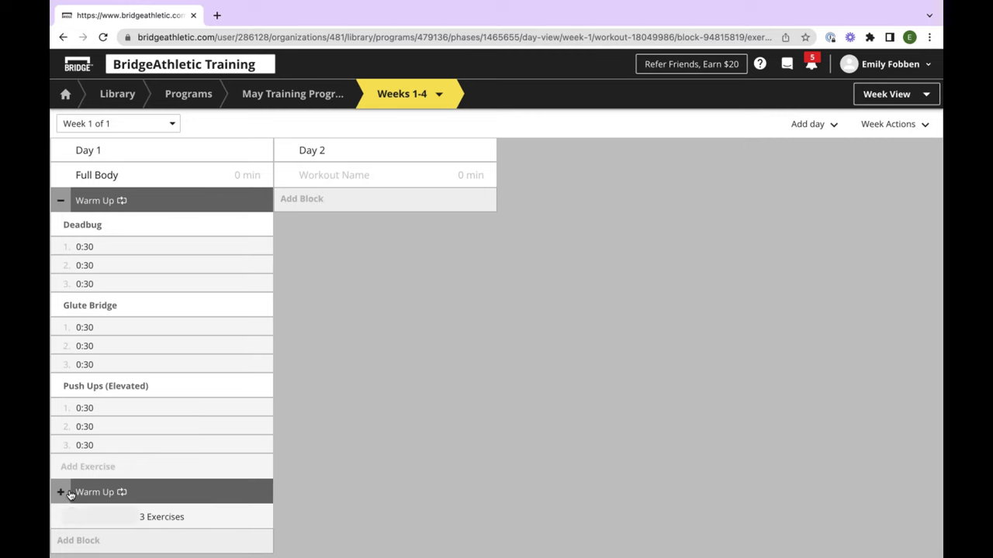
pyautogui.moveTo(66, 497); pyautogui.dragTo(301, 207)
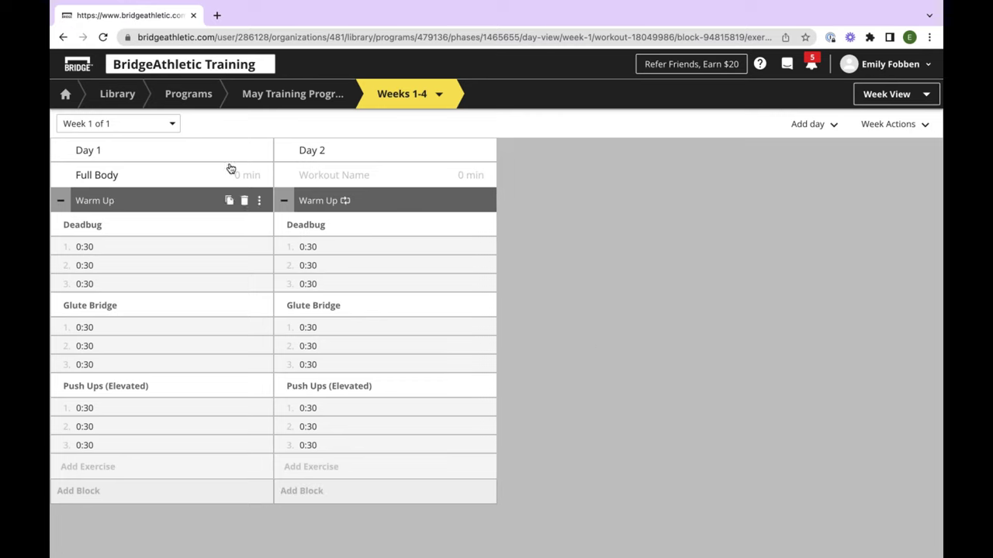
# Copy Day 1's Warm Up block to Day 2 of Week 1 using Copy to Multiple
pyautogui.click(259, 201)
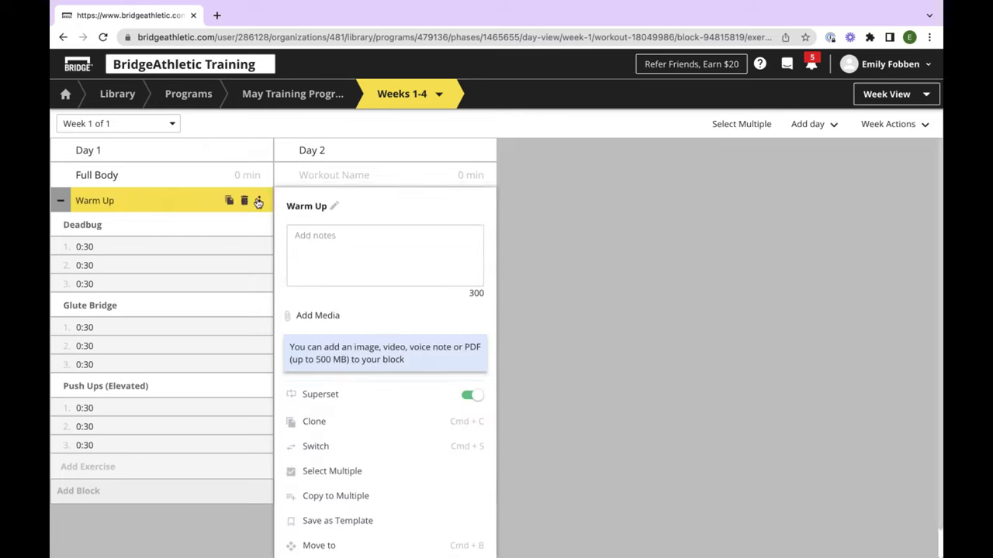
pyautogui.click(595, 293)
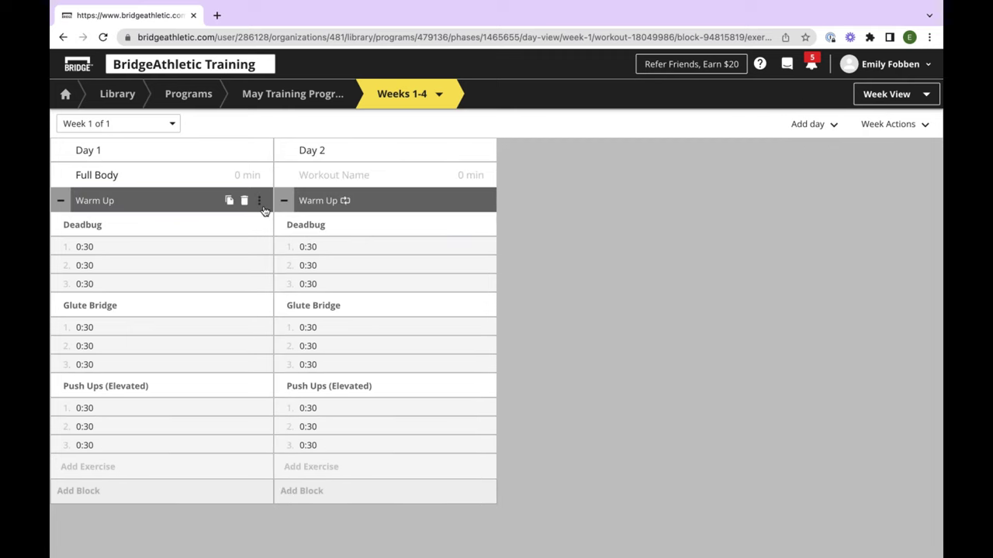
pyautogui.click(261, 204)
pyautogui.click(364, 463)
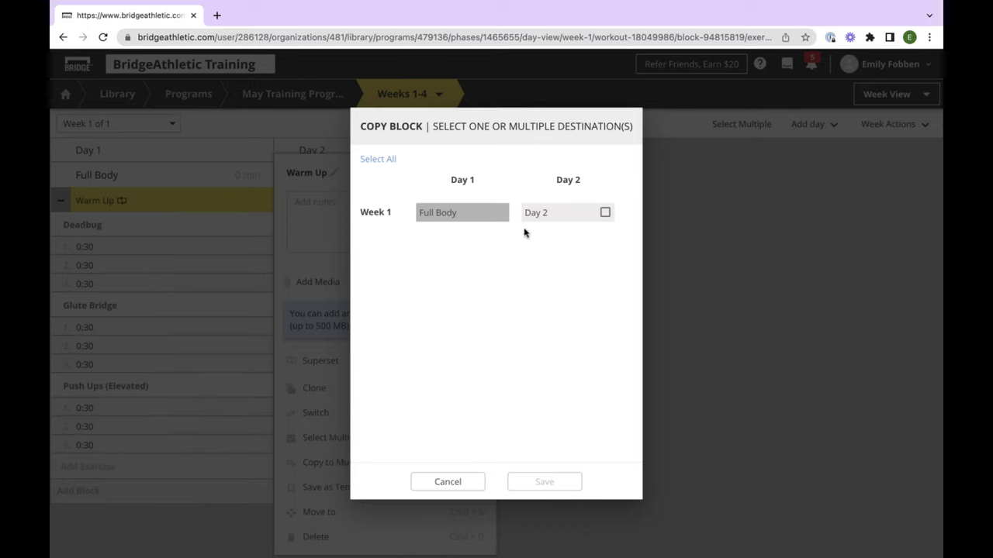
pyautogui.click(605, 212)
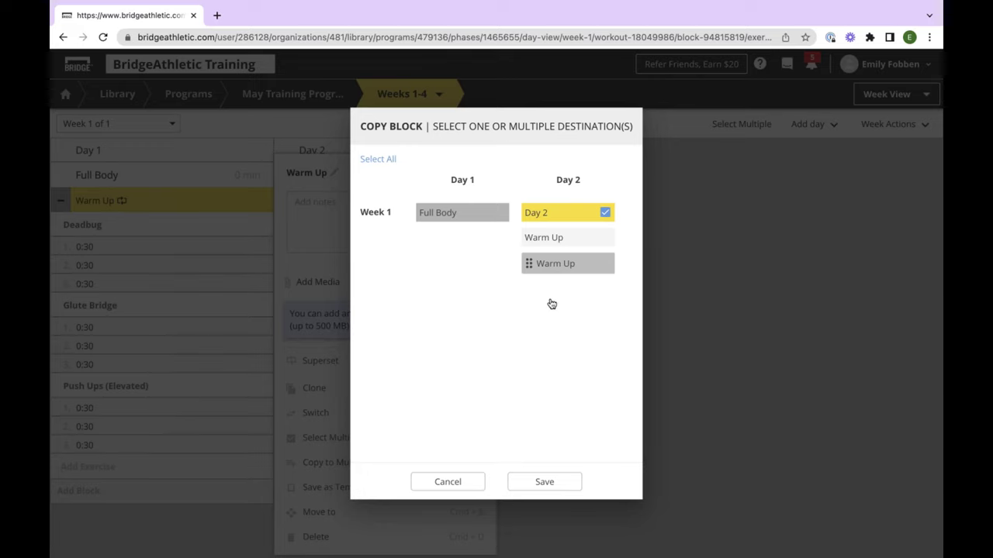
pyautogui.click(535, 482)
# Save Day 2's first Warm Up block as a template block named Warm Up May Training
pyautogui.moveTo(482, 206)
pyautogui.click(482, 203)
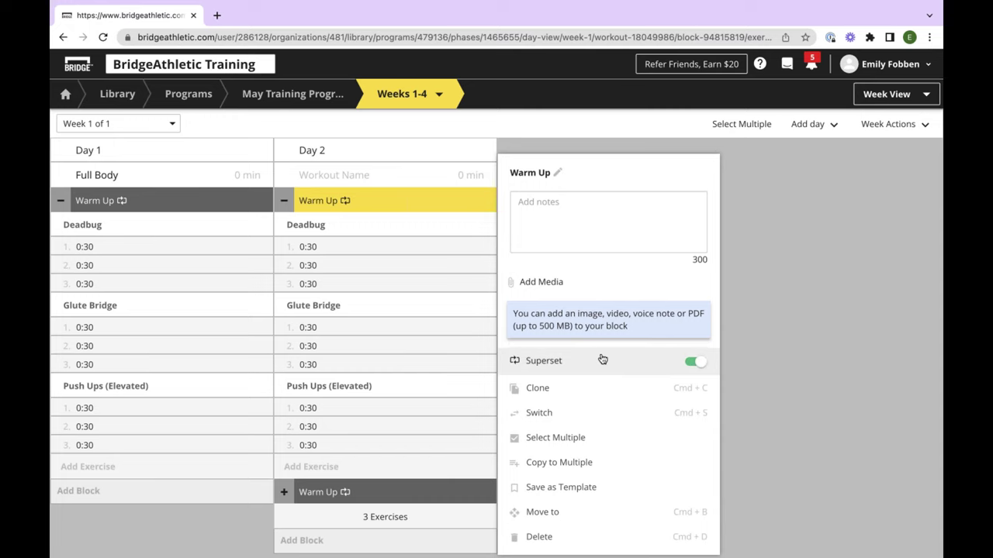
pyautogui.click(584, 489)
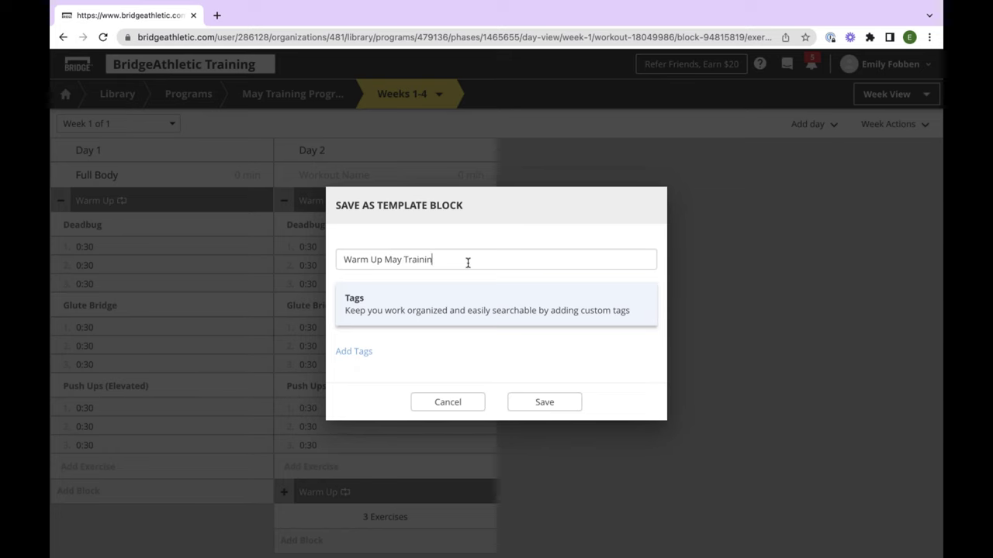
pyautogui.click(545, 402)
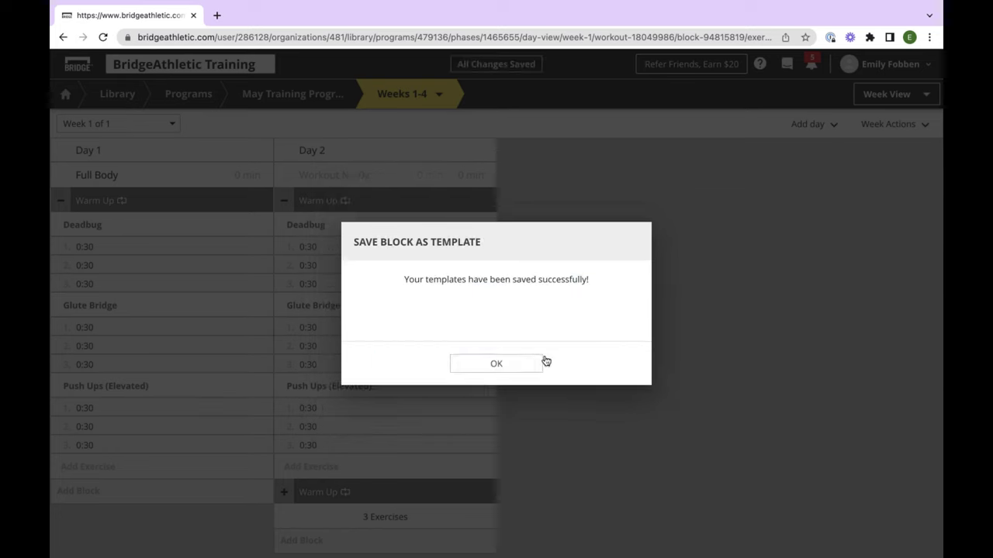
pyautogui.click(532, 362)
# Add a new workout as Day 3 and insert the Warm Up May Training template block from My Templates
pyautogui.click(809, 126)
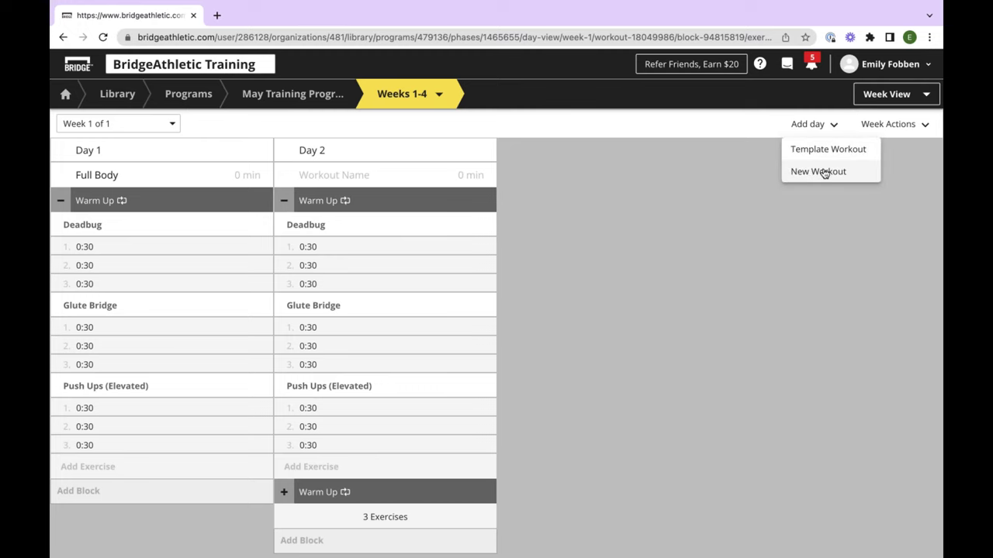
pyautogui.click(824, 171)
pyautogui.click(549, 199)
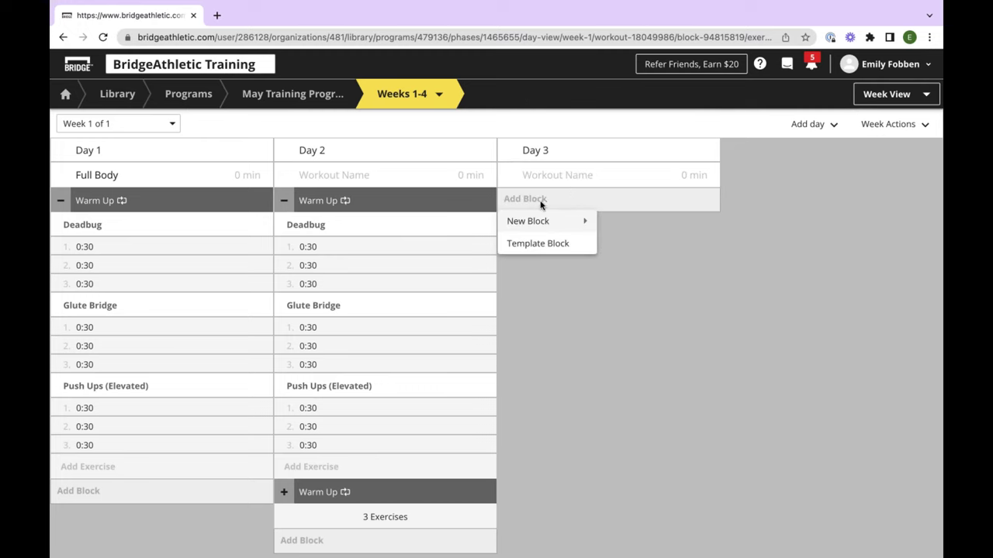
pyautogui.click(569, 245)
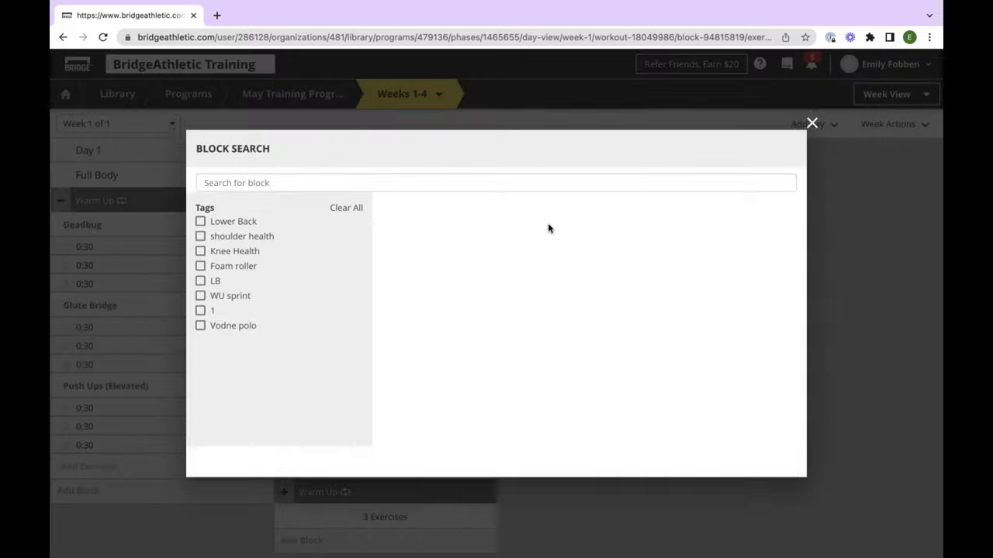
pyautogui.click(311, 214)
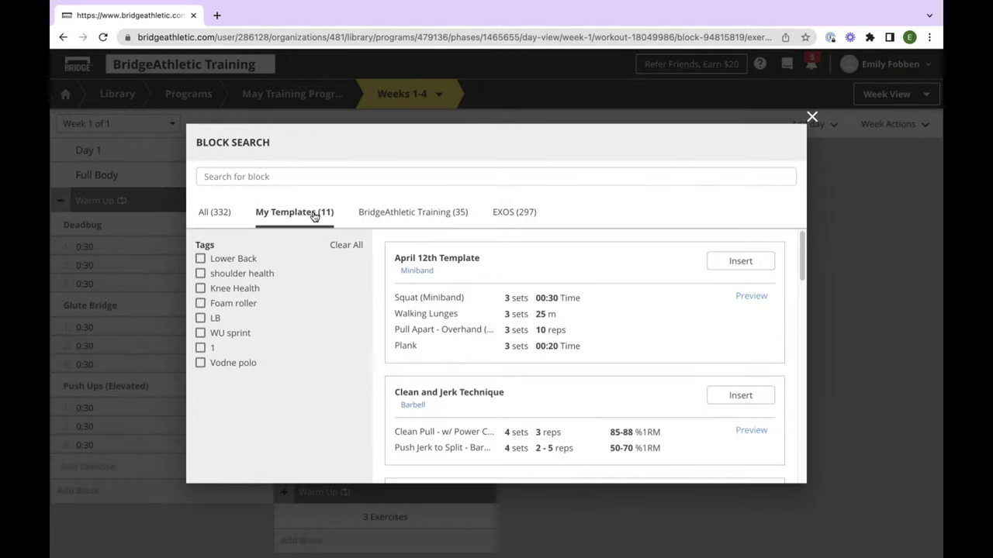
pyautogui.scroll(-15, 594, 291)
pyautogui.scroll(-2, 595, 291)
pyautogui.scroll(6, 595, 289)
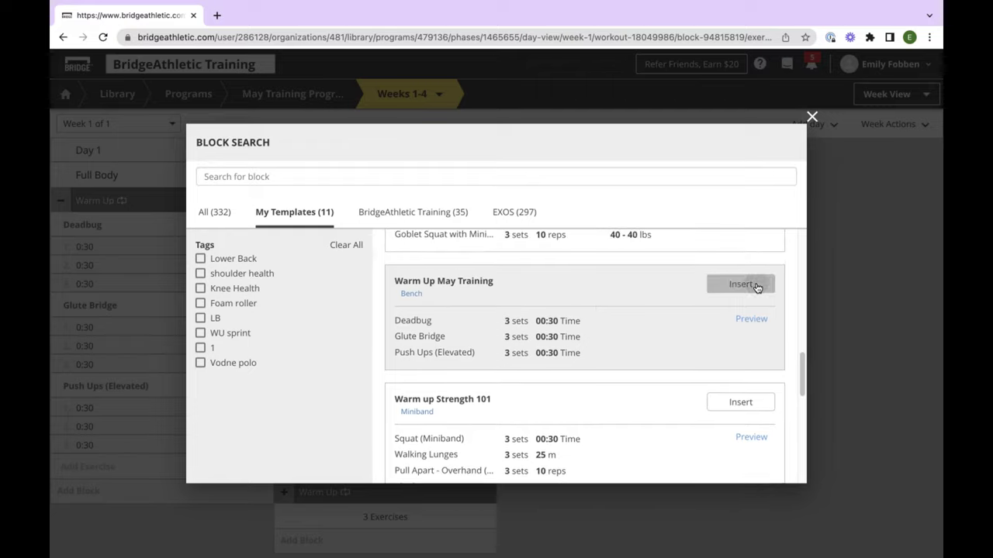
pyautogui.click(756, 286)
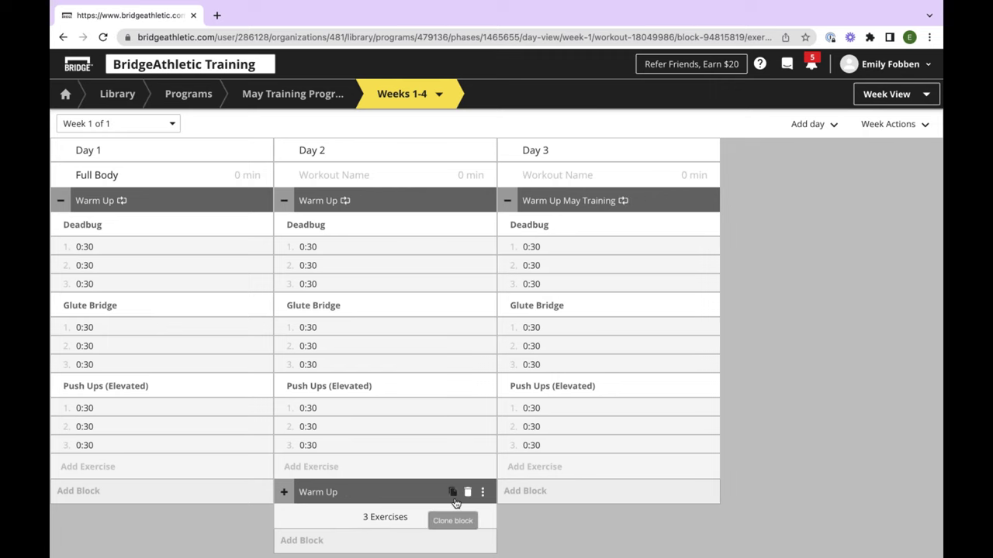
# Delete the second Warm Up block in Day 2 and the whole of Day 3
pyautogui.click(455, 492)
pyautogui.click(551, 364)
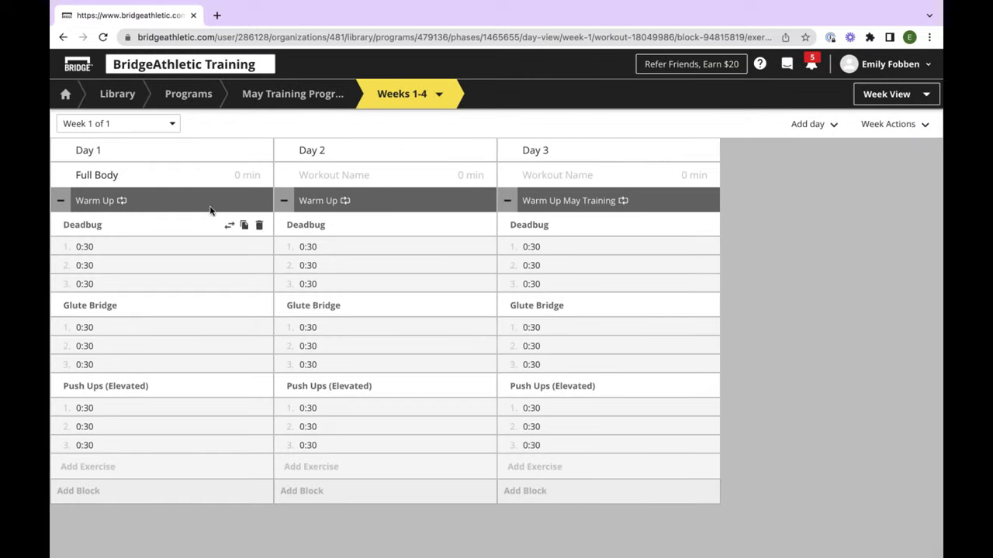
pyautogui.click(689, 152)
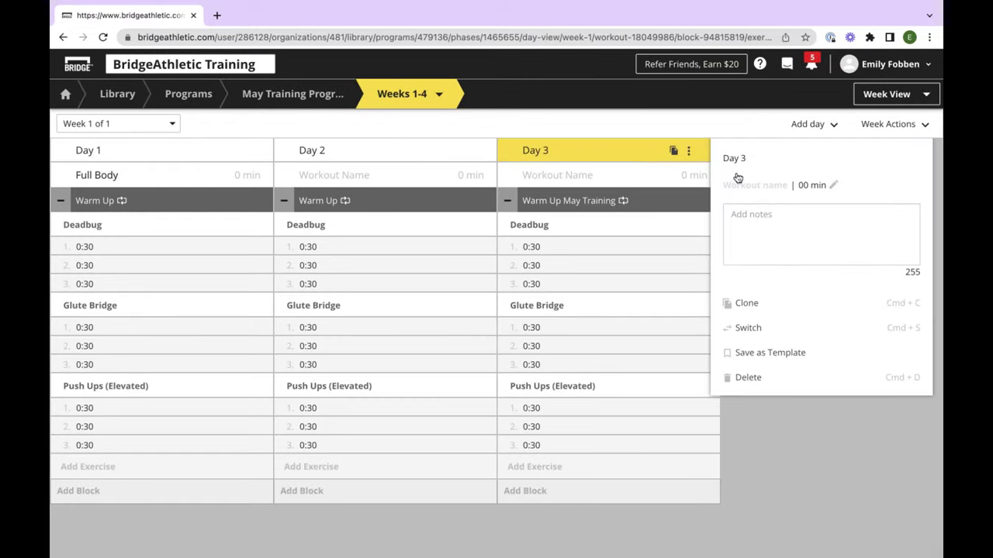
pyautogui.click(795, 388)
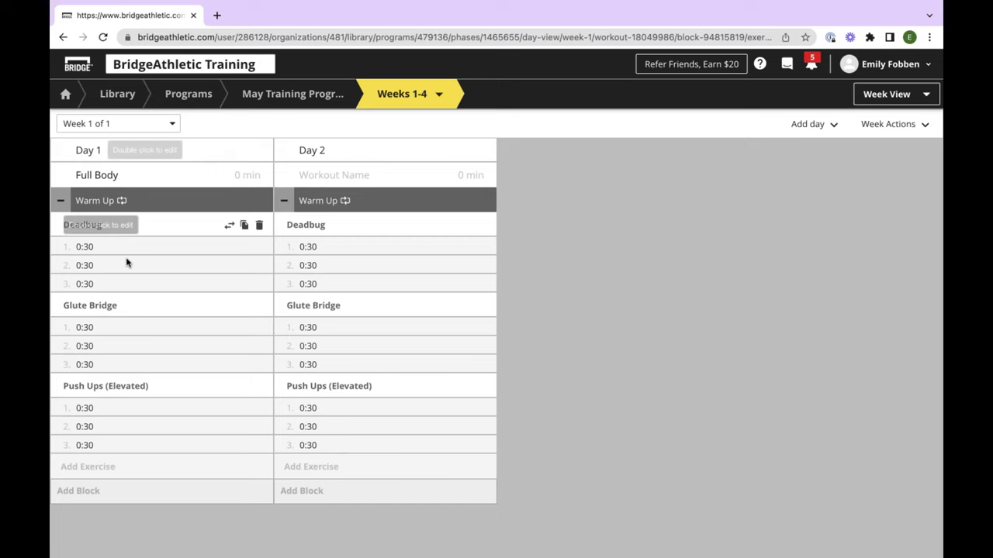
# Collapse the Warm Up blocks and add a superset block named Circuit A to Day 1
pyautogui.click(59, 201)
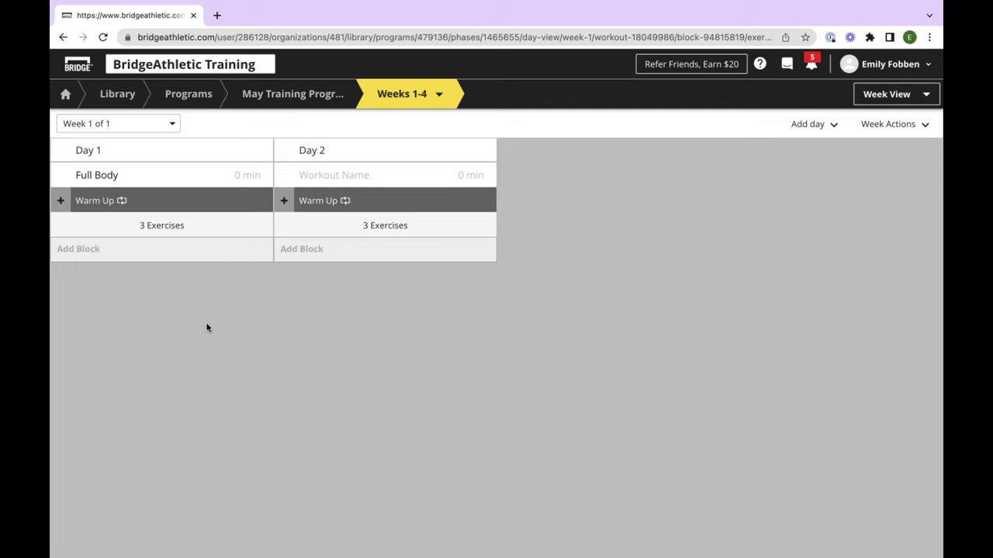
pyautogui.click(84, 256)
pyautogui.moveTo(65, 277)
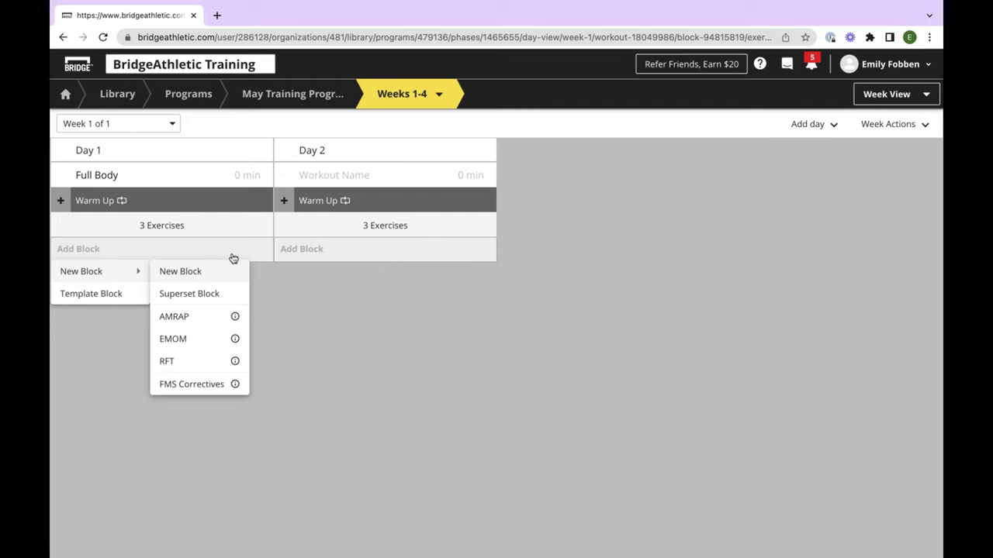
pyautogui.click(206, 302)
pyautogui.write('c')
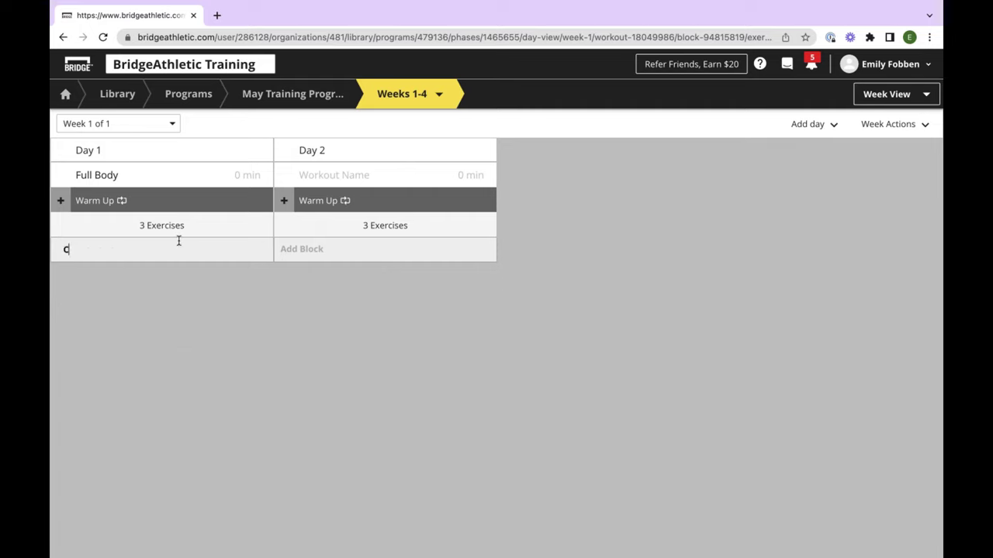
pyautogui.write('ircuit')
pyautogui.press('Return')
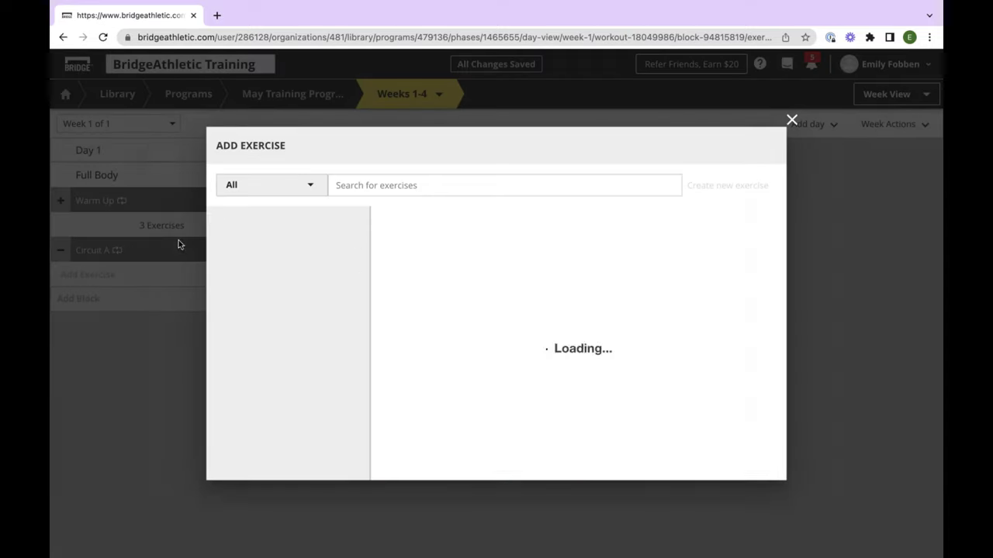
# Search for row and split squat, selecting Row - Chest Supported Dumbbell and Split Squat - Dumbbell for Circuit A
pyautogui.write('row')
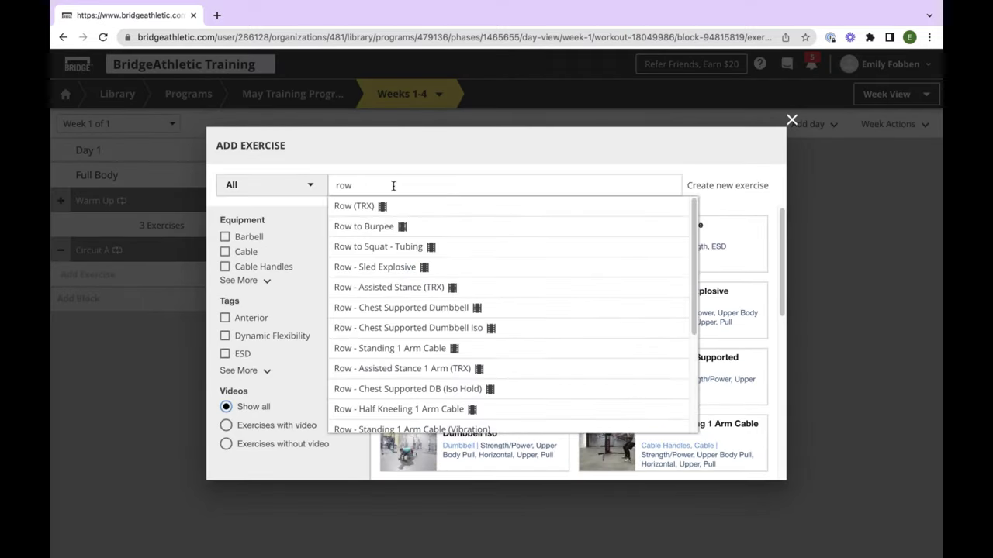
pyautogui.click(431, 307)
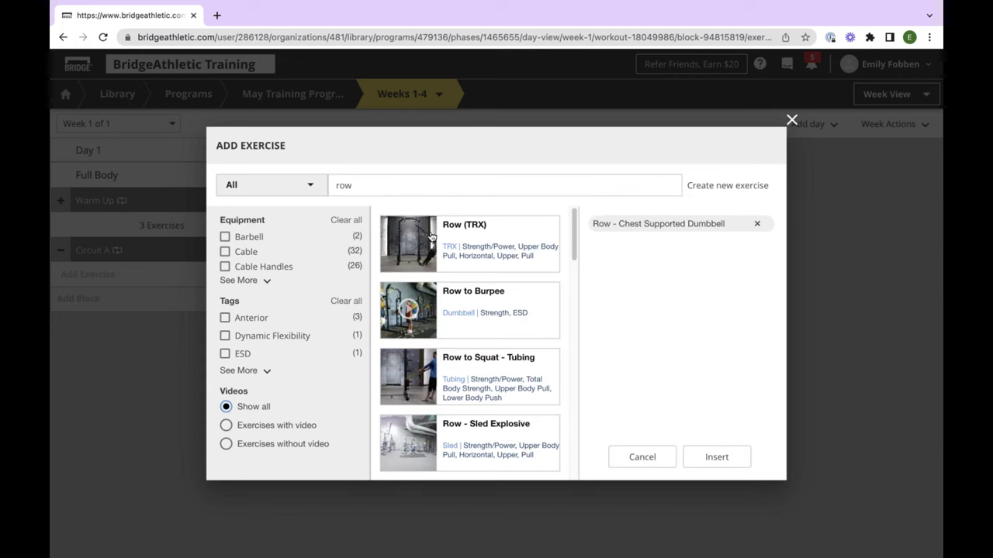
pyautogui.click(428, 194)
pyautogui.hotkey('ctrl', 'a')
pyautogui.press('BackSpace')
pyautogui.write('spli')
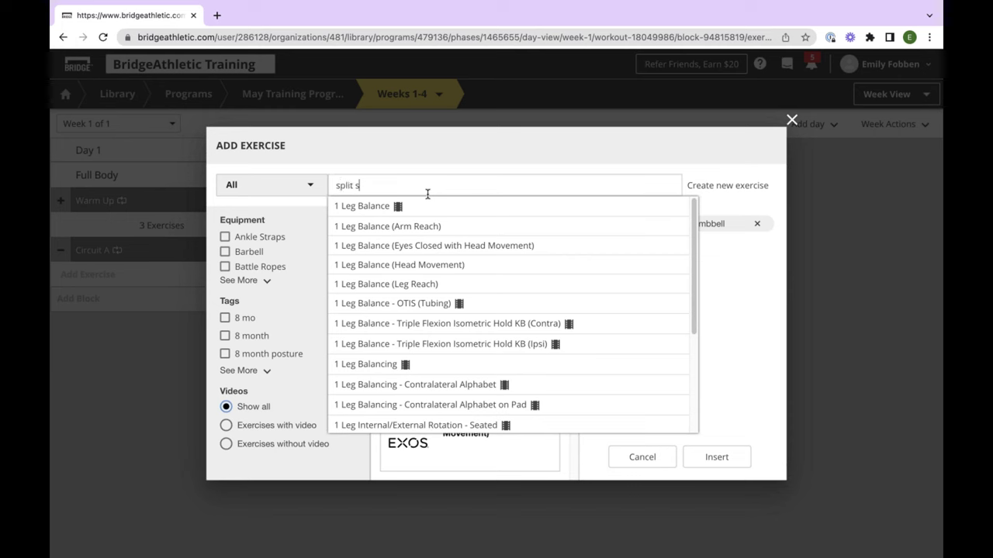
pyautogui.click(416, 247)
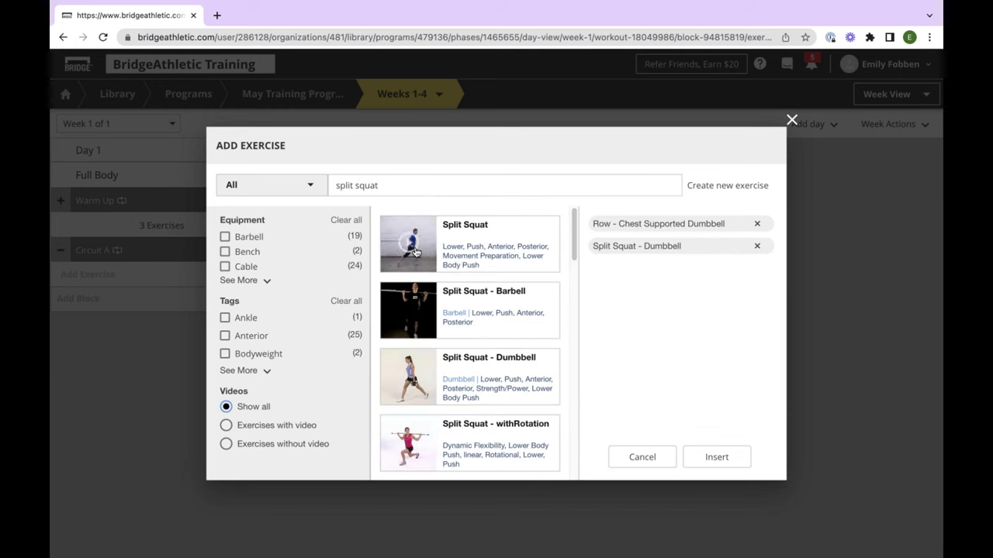
# Search for plank, select Plank, and insert all the selected exercises into Circuit A
pyautogui.doubleClick(405, 185)
pyautogui.hotkey('ctrl', 'a')
pyautogui.press('BackSpace')
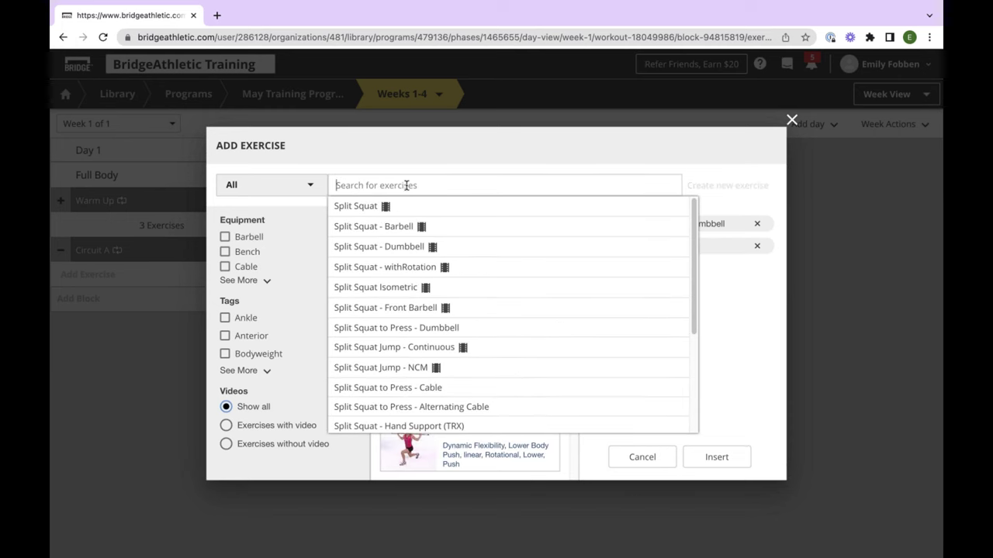
pyautogui.write('plank')
pyautogui.click(394, 207)
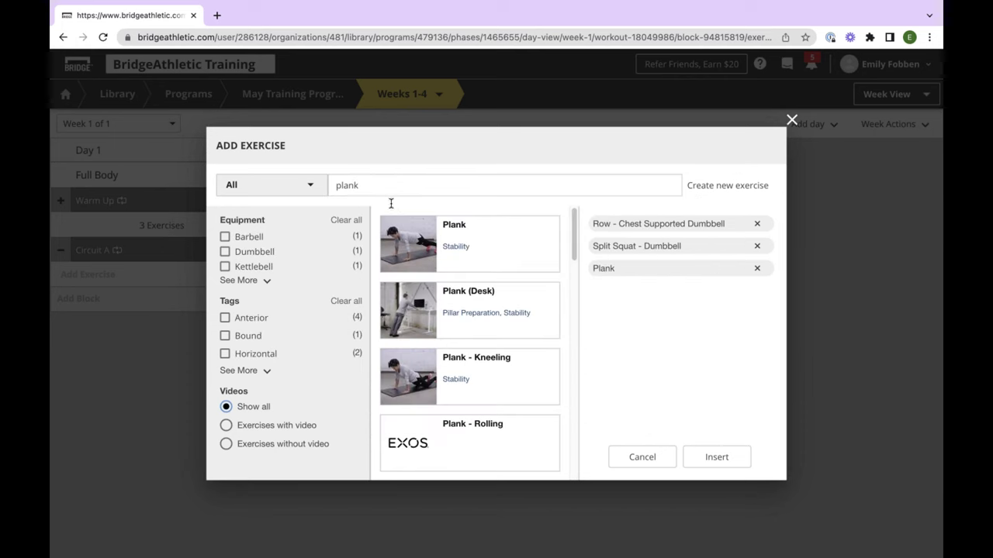
pyautogui.click(716, 457)
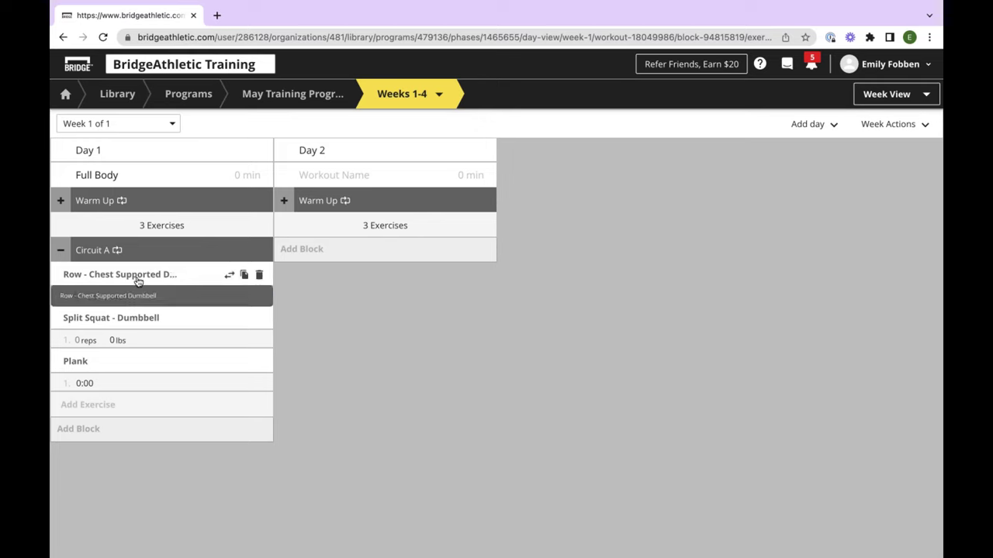
# Set Row - Chest Supported Dumbbell to 12 reps and clone the set to make three sets
pyautogui.write('12')
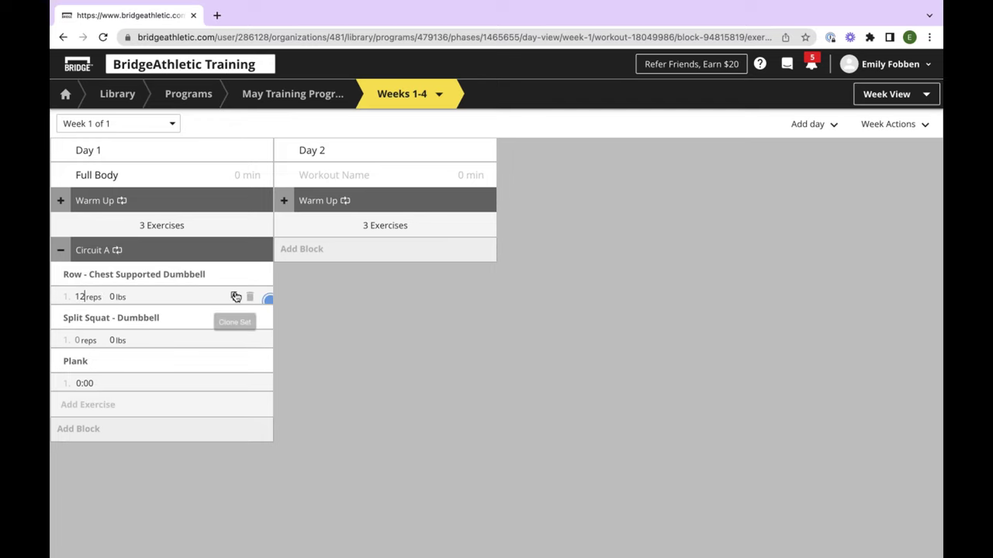
pyautogui.click(236, 297)
pyautogui.click(235, 316)
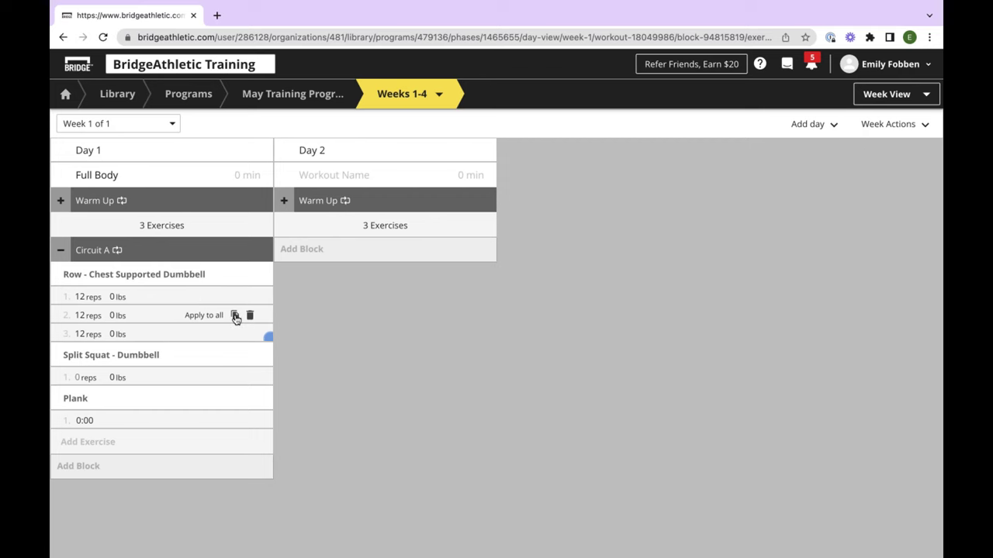
# Set Split Squat - Dumbbell to 10 reps and duplicate the workset to make three worksets
pyautogui.click(100, 354)
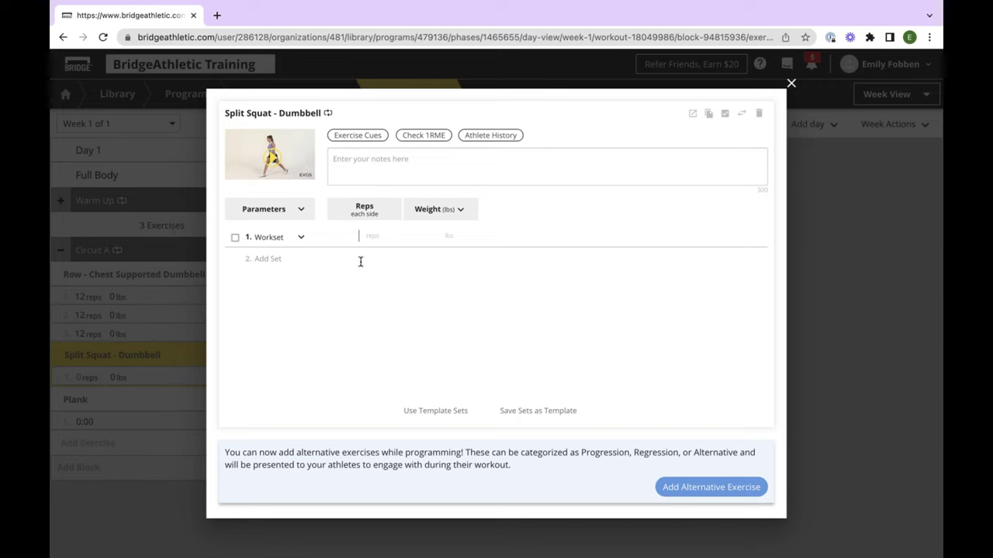
pyautogui.write('19')
pyautogui.click(390, 301)
pyautogui.click(540, 237)
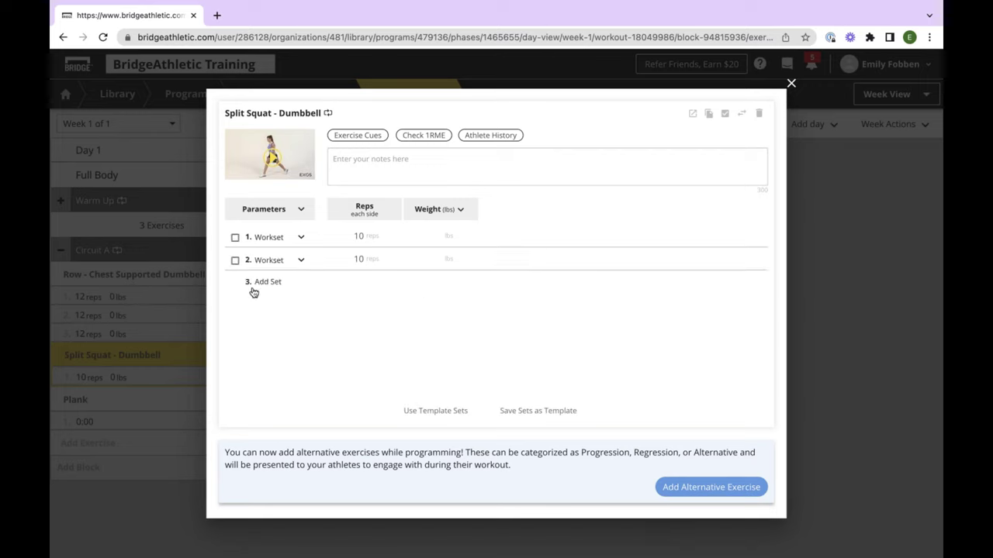
pyautogui.click(256, 287)
pyautogui.click(564, 261)
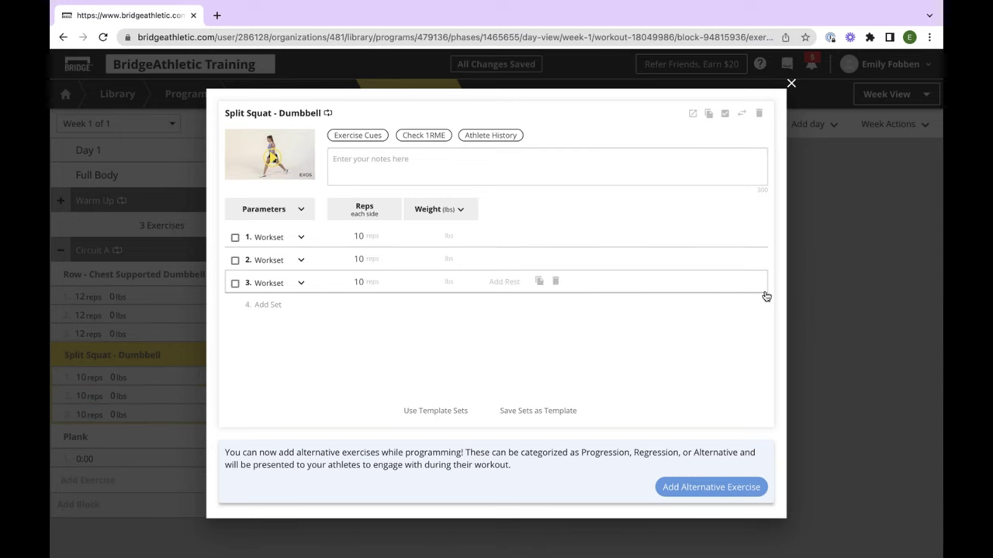
# Add a 00:30 rest to the first Split Squat - Dumbbell workset
pyautogui.moveTo(504, 282); pyautogui.dragTo(514, 241)
pyautogui.click(514, 245)
pyautogui.write('30')
pyautogui.press('Return')
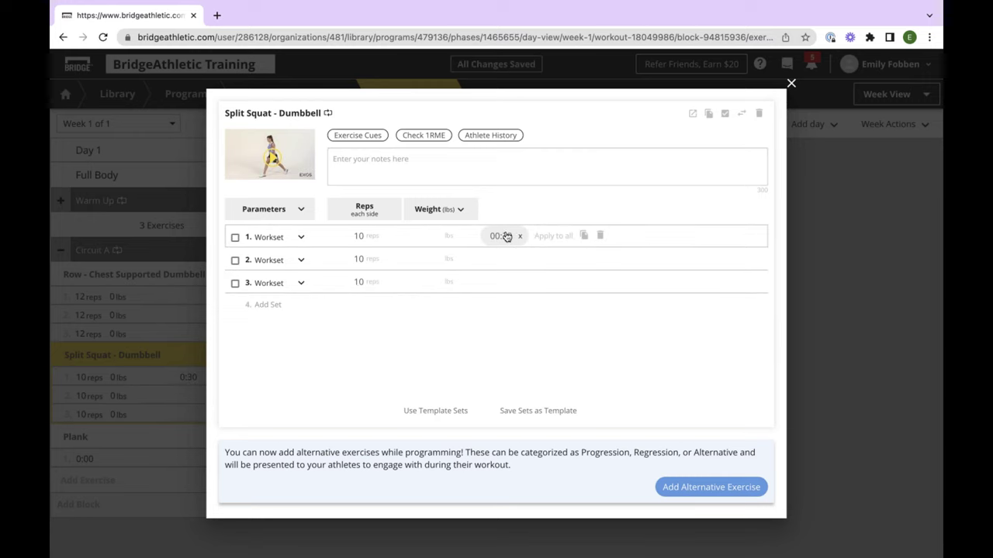
# Apply the 00:30 rest to all Split Squat - Dumbbell worksets and keep the weight type as Absolute
pyautogui.click(551, 236)
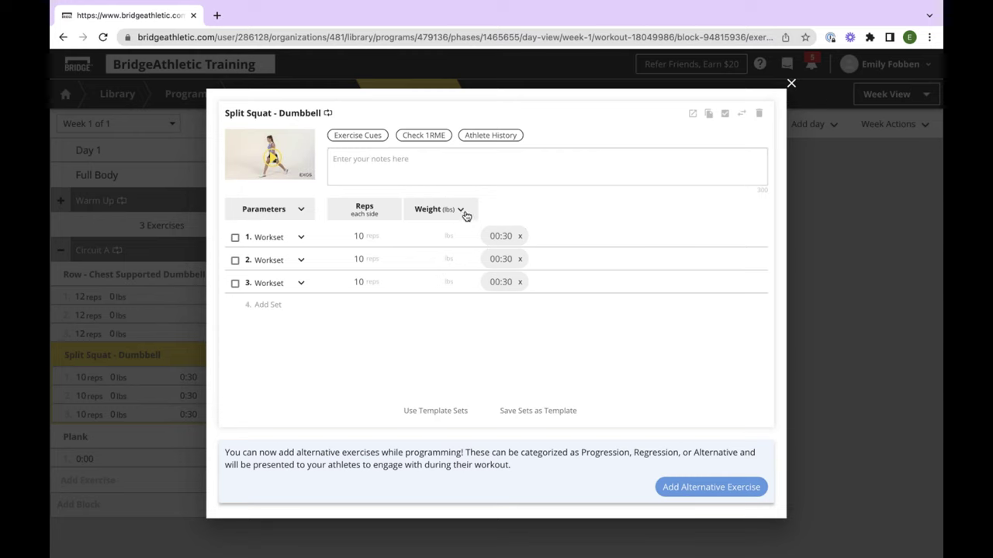
pyautogui.click(464, 211)
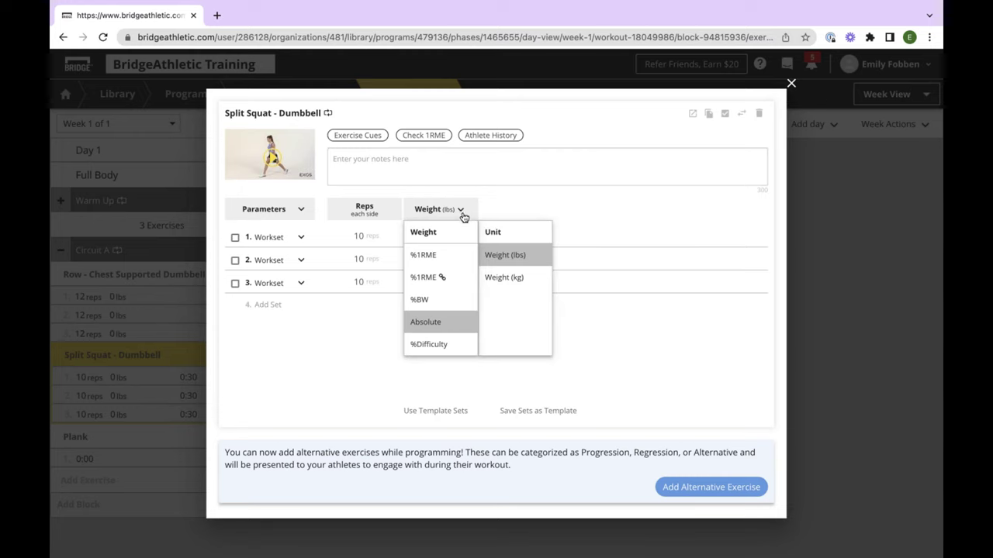
pyautogui.click(429, 324)
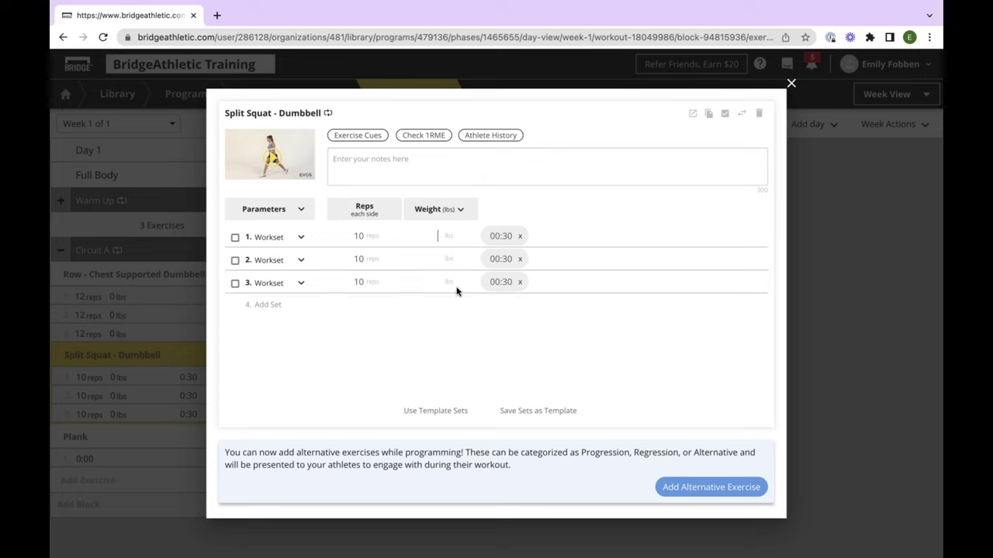
# Switch the Split Squat - Dumbbell weight unit to kg and return it to lbs
pyautogui.click(454, 210)
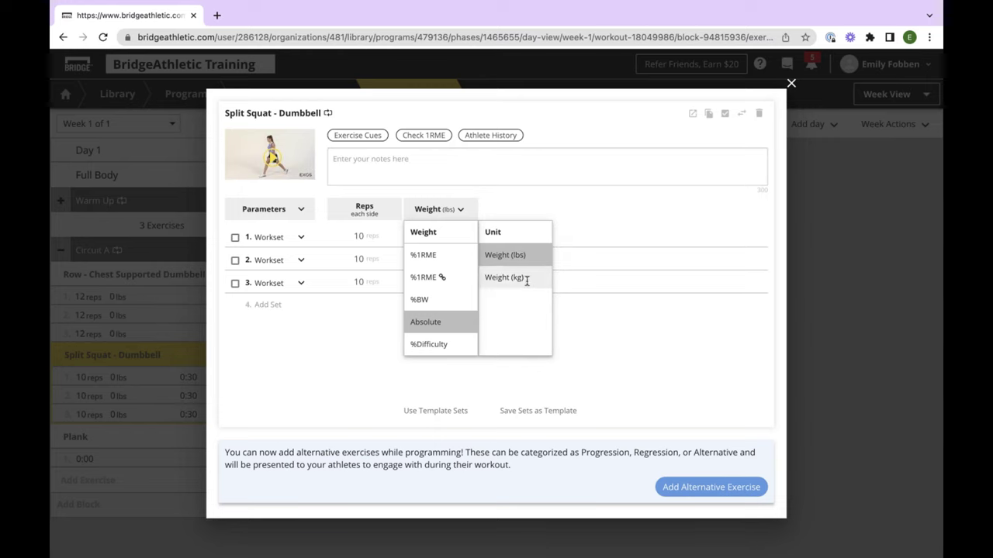
pyautogui.click(526, 281)
pyautogui.click(454, 210)
pyautogui.click(496, 255)
# Set the Split Squat - Dumbbell weight type to linked %1RME, based on Squat - Dumbbell (goblet)
pyautogui.click(455, 210)
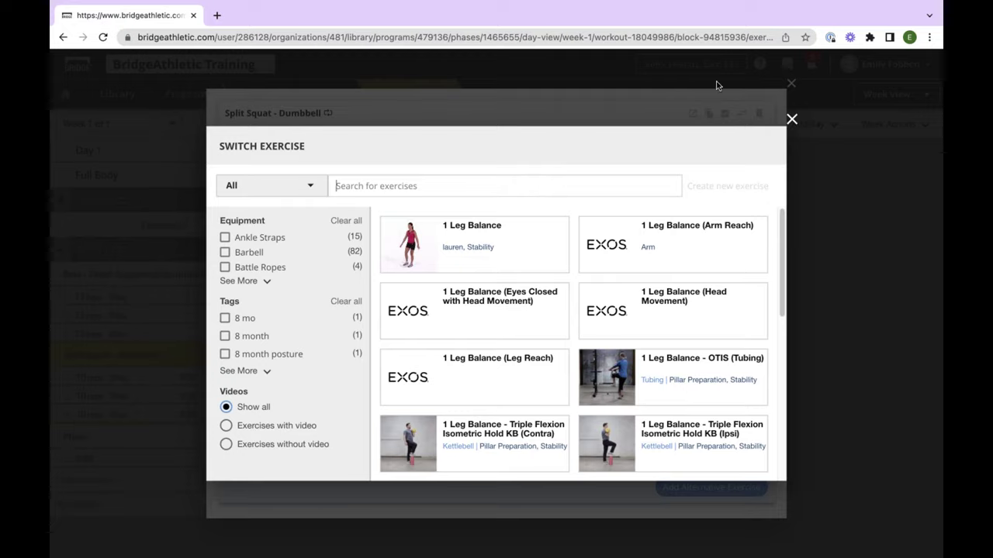
pyautogui.click(427, 186)
pyautogui.write('goblet')
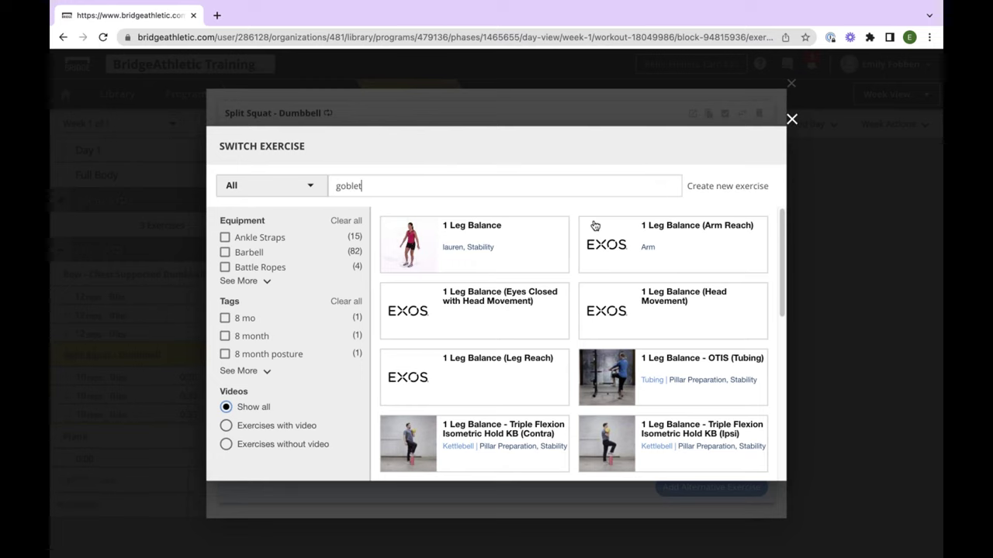
pyautogui.write(' squ')
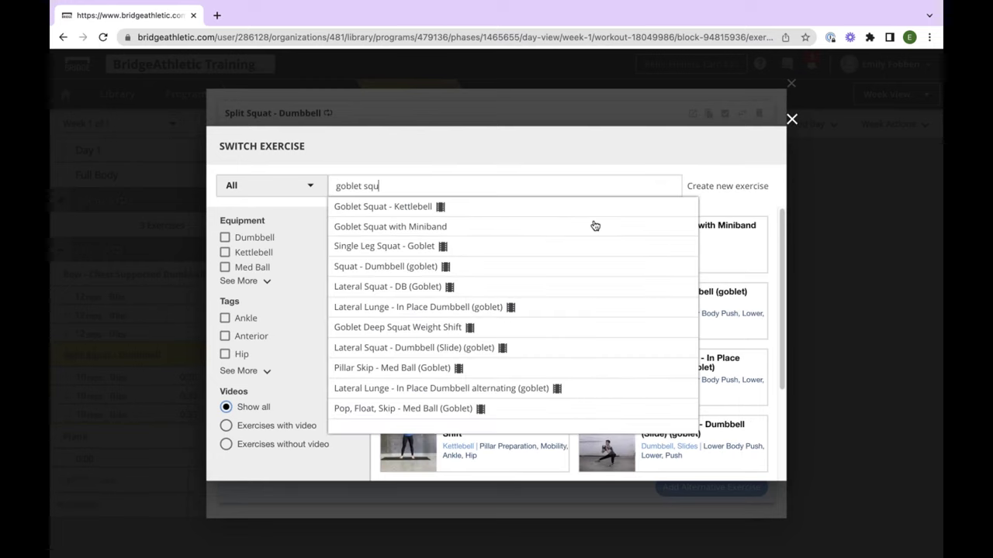
pyautogui.click(411, 267)
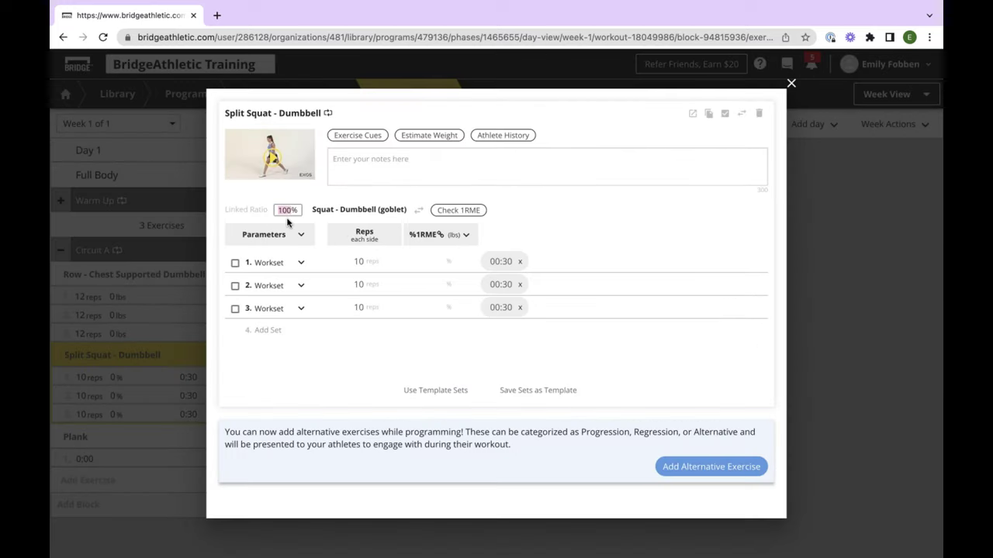
# Set the linked ratio to 80% and change it to 50% of Squat - Dumbbell (goblet)
pyautogui.write('80')
pyautogui.doubleClick(281, 211)
pyautogui.write('50')
# Change the Split Squat - Dumbbell weight type to %BW and switch it back to Absolute
pyautogui.click(450, 238)
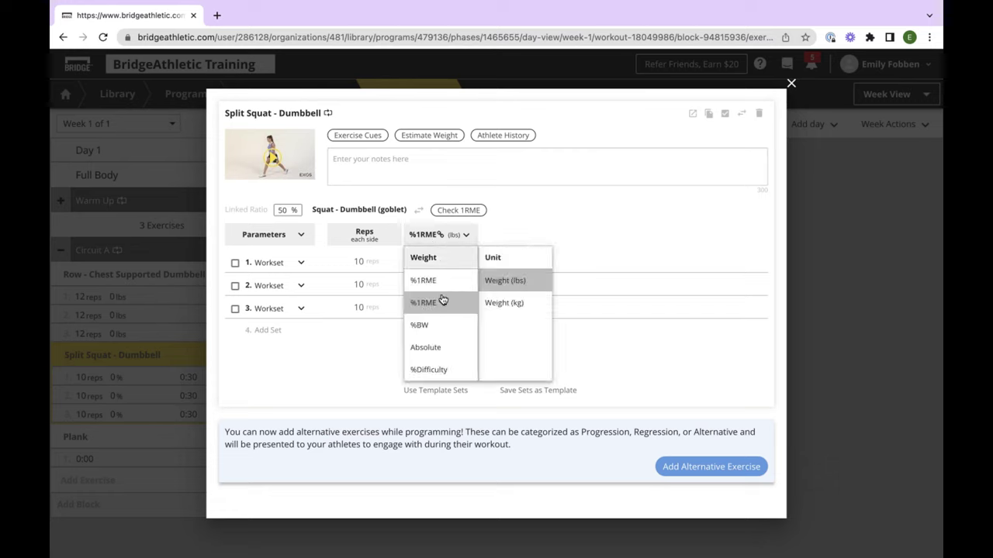
pyautogui.click(433, 325)
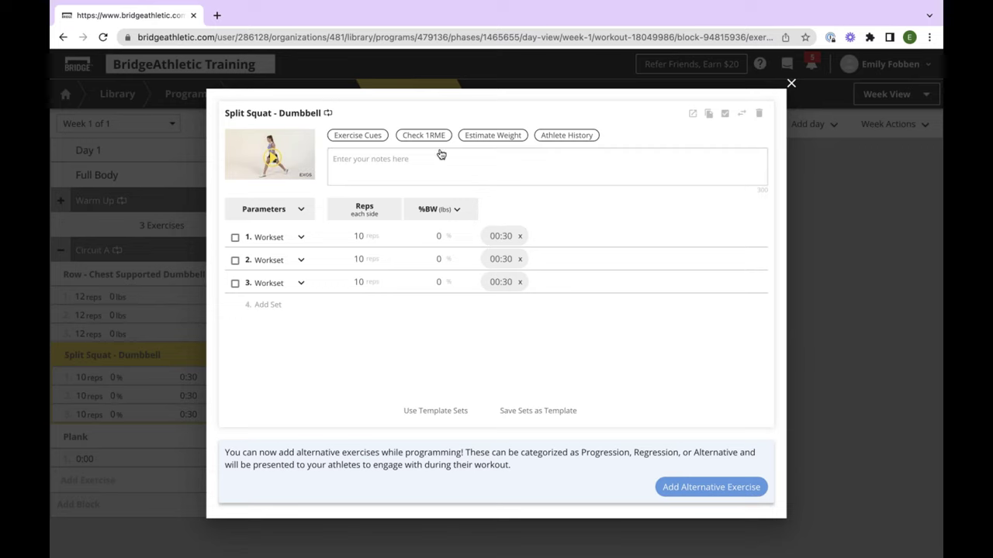
pyautogui.click(448, 211)
pyautogui.click(440, 333)
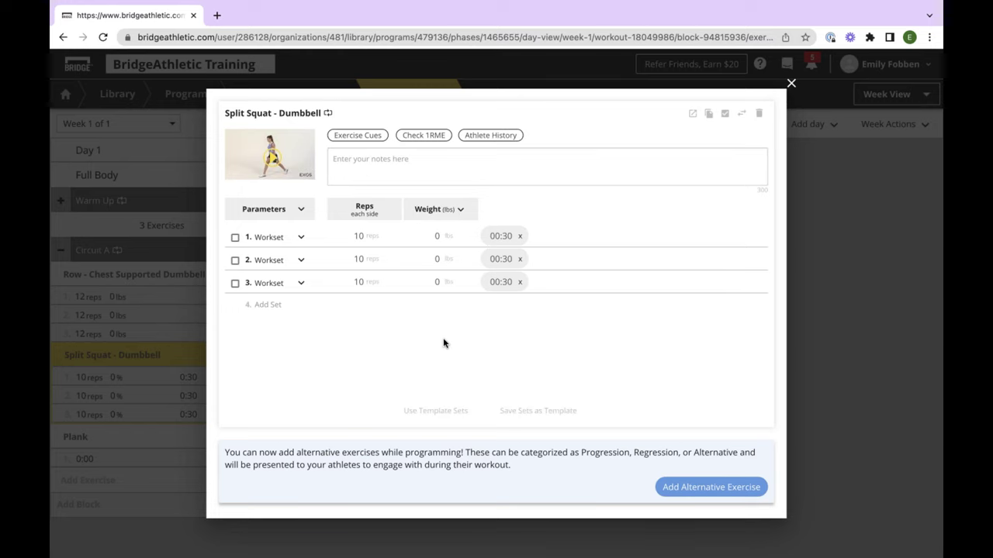
# Try the %Difficulty weight type with its effort guide, and return the Split Squat - Dumbbell weight to Absolute
pyautogui.click(458, 211)
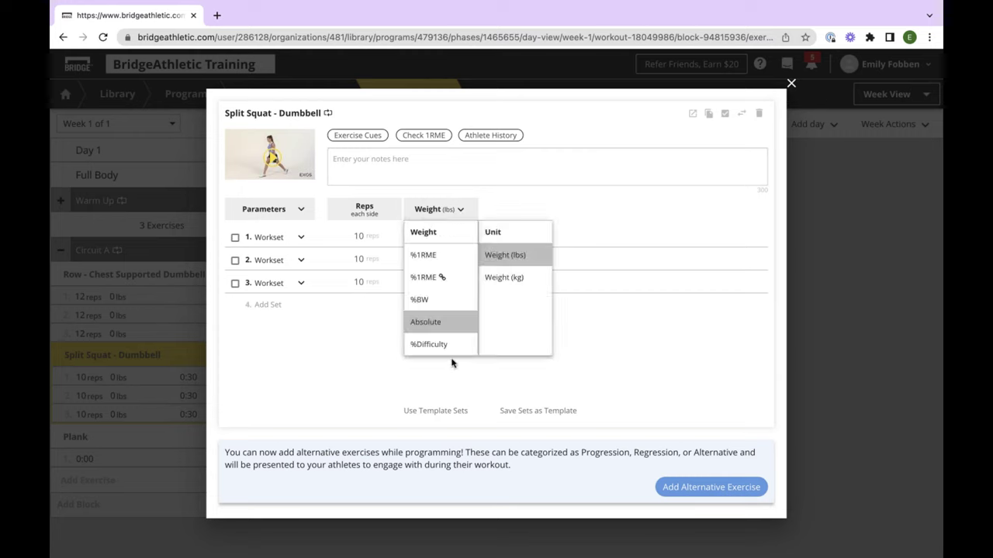
pyautogui.click(443, 346)
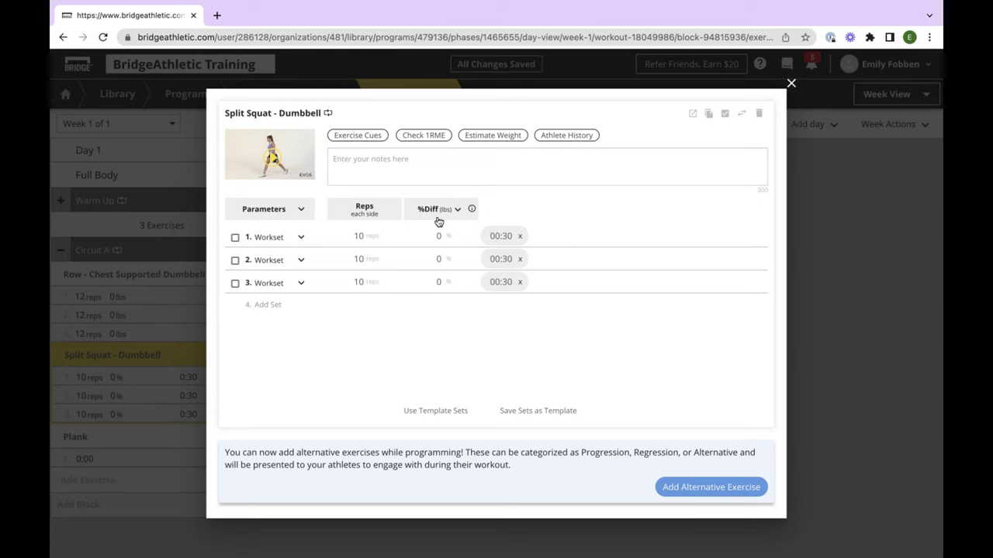
pyautogui.moveTo(472, 211)
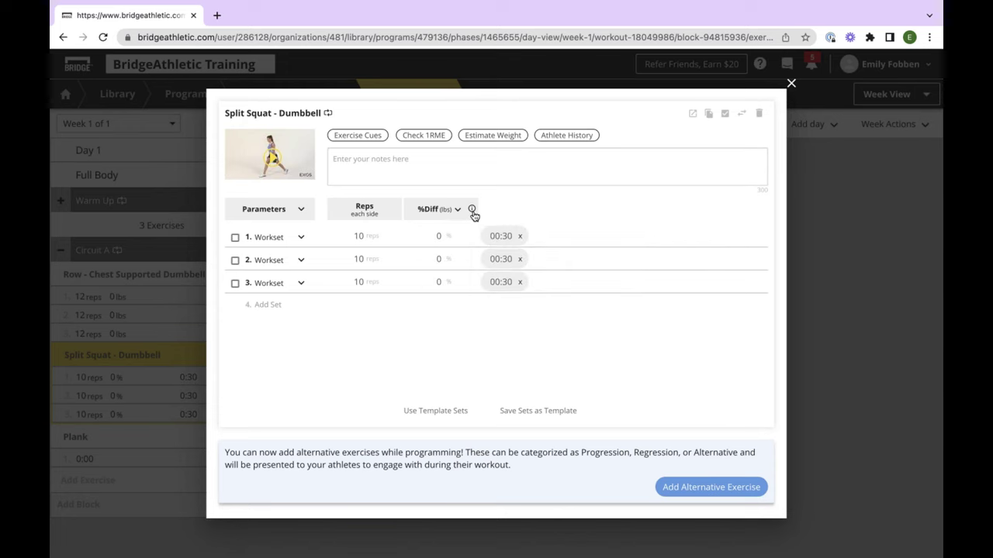
pyautogui.moveTo(472, 212)
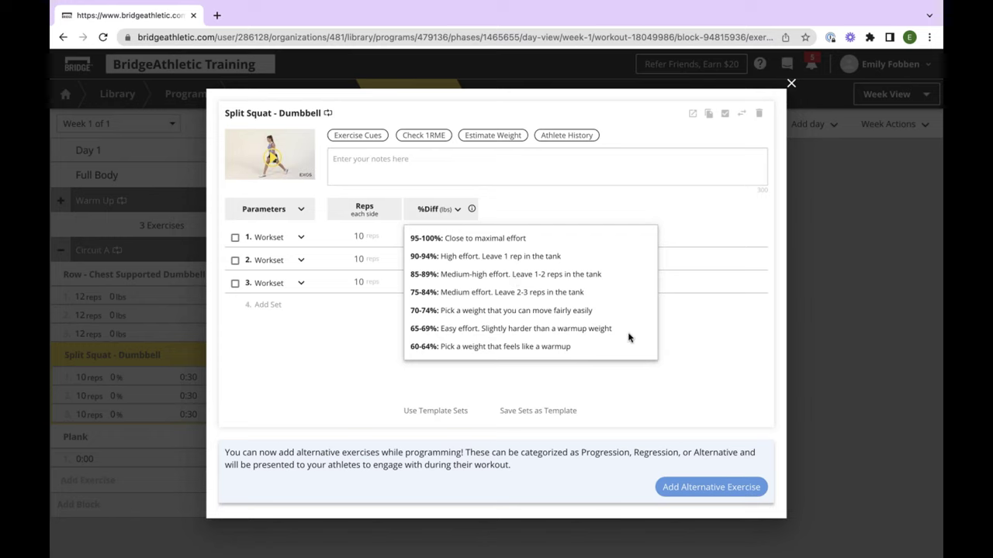
pyautogui.click(456, 210)
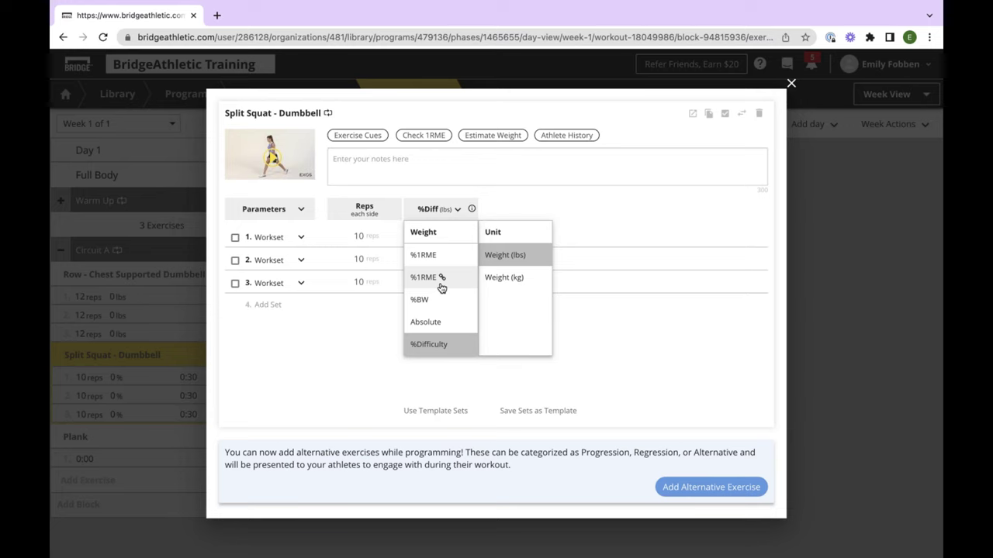
pyautogui.click(432, 322)
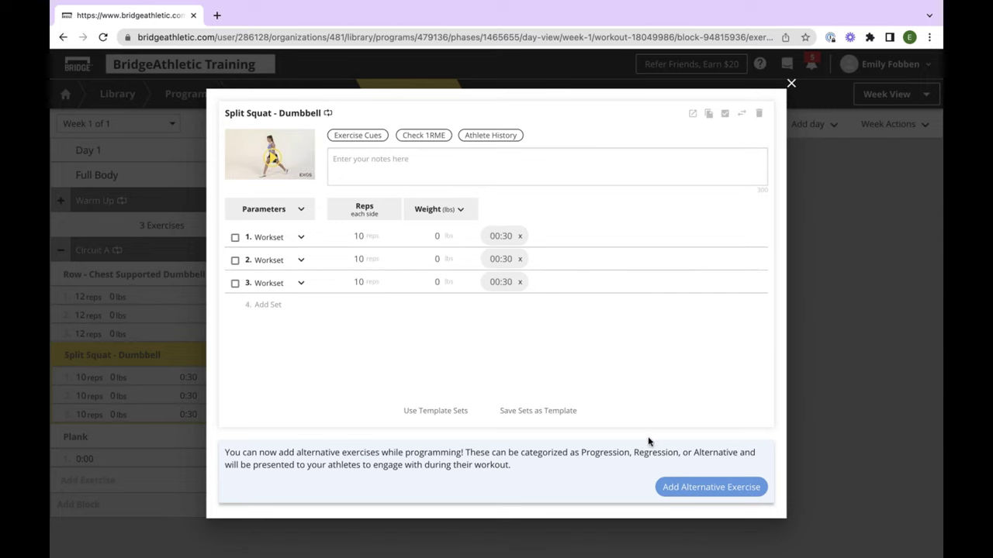
# Search for split squat and insert Split Squat as an alternative exercise to Split Squat - Dumbbell
pyautogui.click(689, 488)
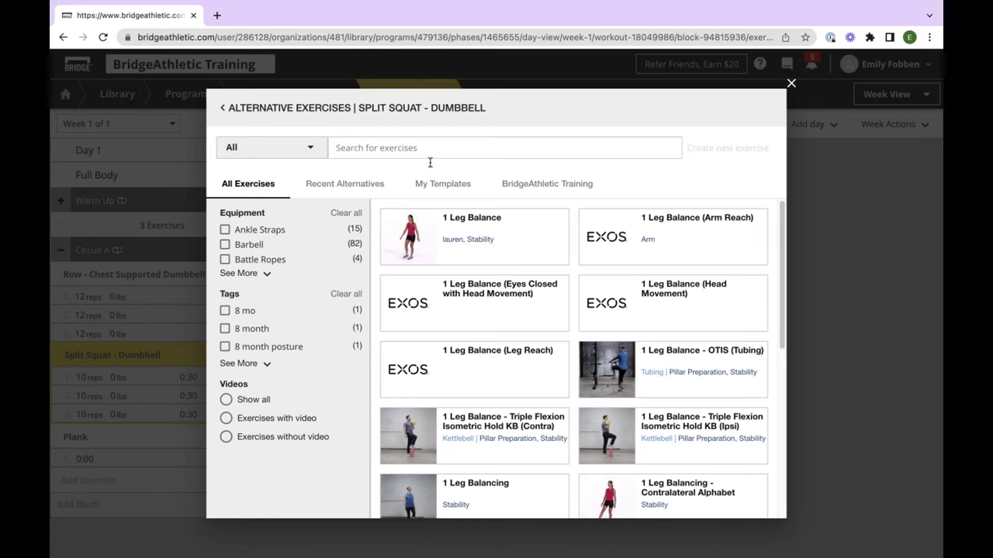
pyautogui.click(388, 152)
pyautogui.write('split squat')
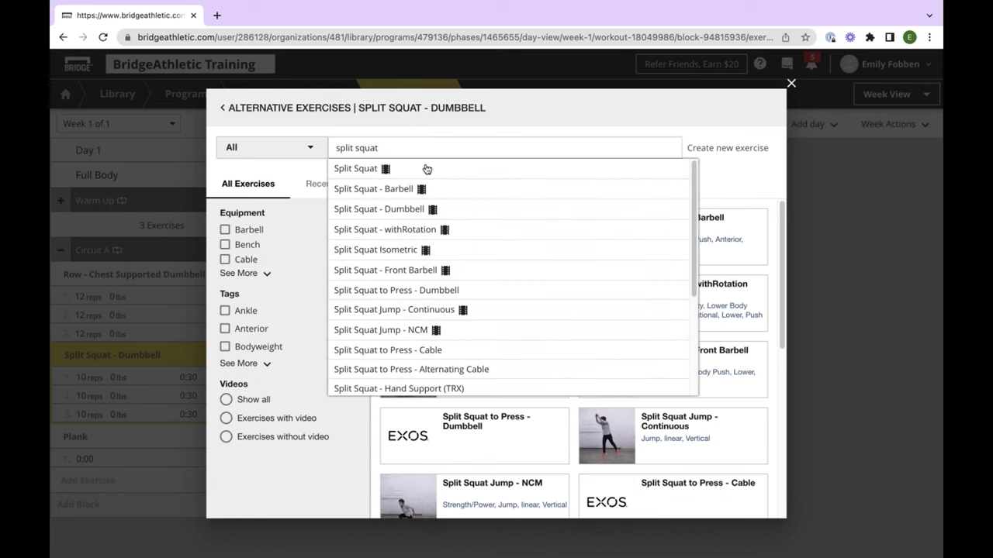
pyautogui.click(425, 172)
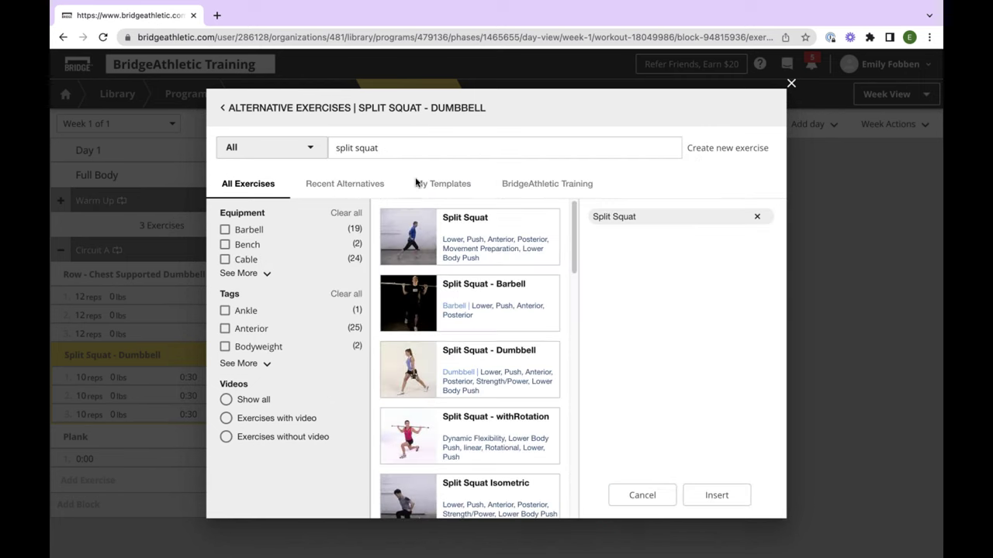
pyautogui.click(712, 496)
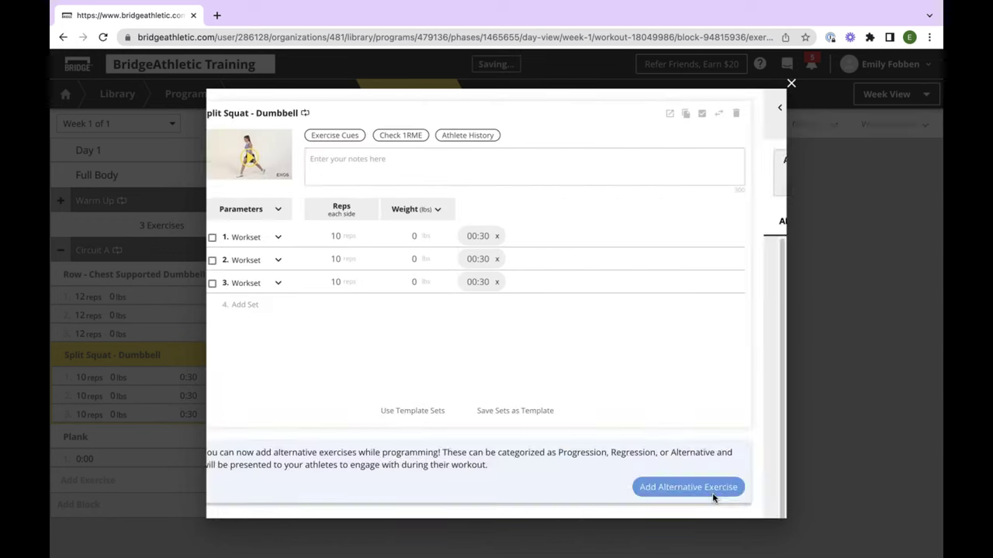
# Categorize the Split Squat alternative exercise as a Regression
pyautogui.scroll(-2, 606, 311)
pyautogui.scroll(-2, 606, 311)
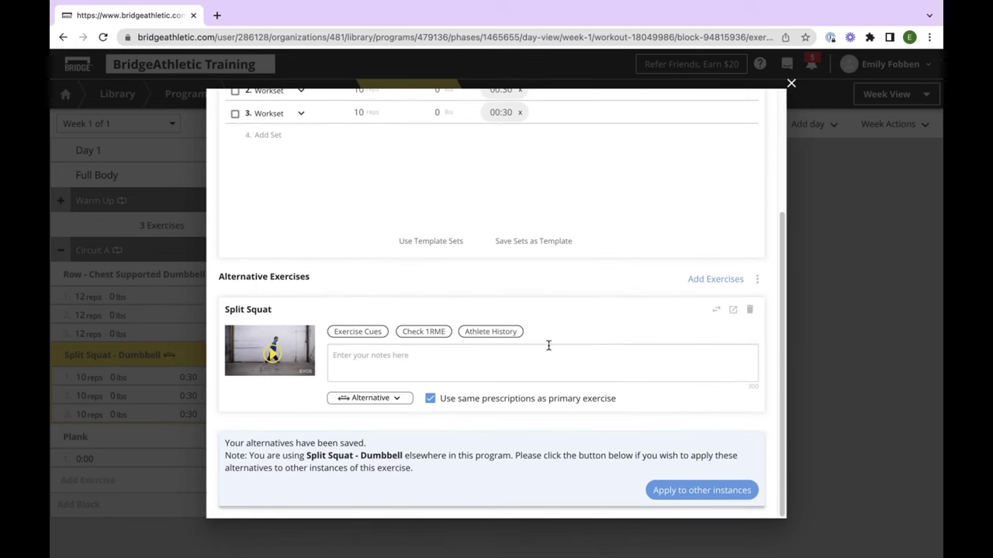
pyautogui.click(390, 401)
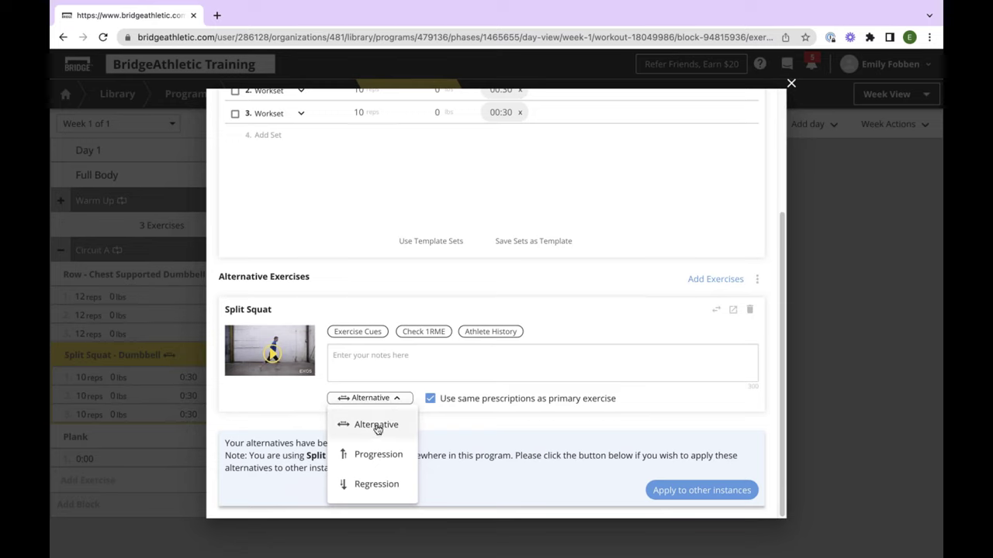
pyautogui.click(398, 486)
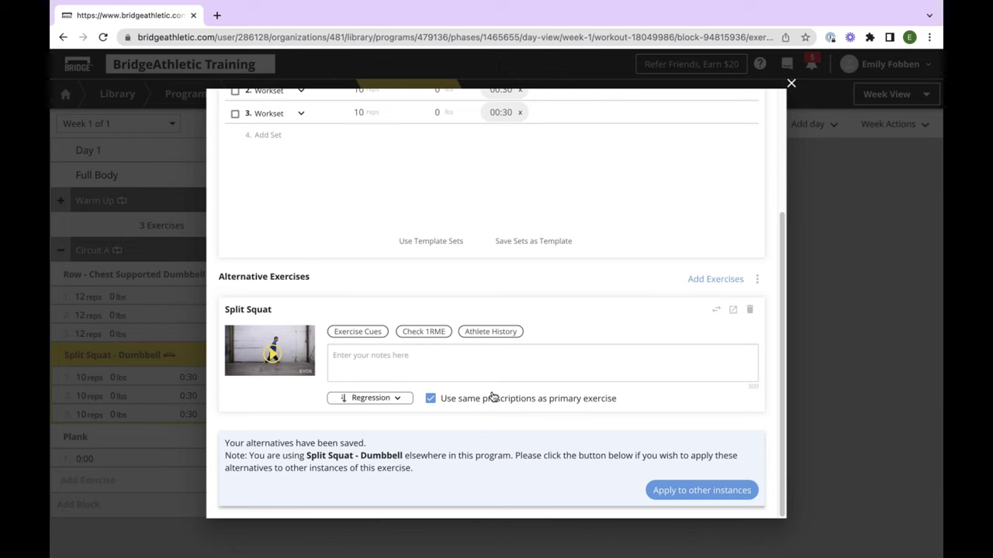
# Turn off the same prescriptions as primary exercise option for Split Squat, and turn it back on
pyautogui.click(431, 399)
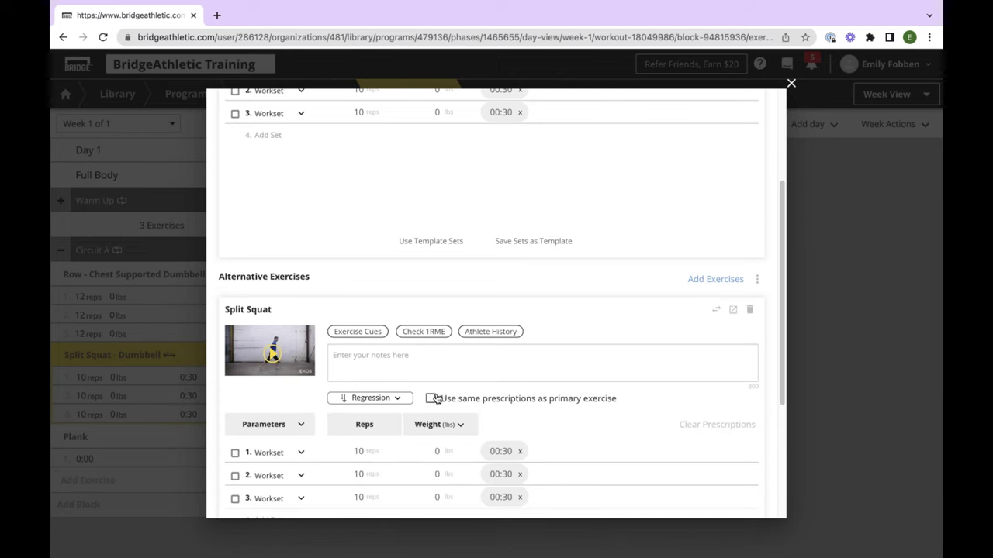
pyautogui.click(433, 399)
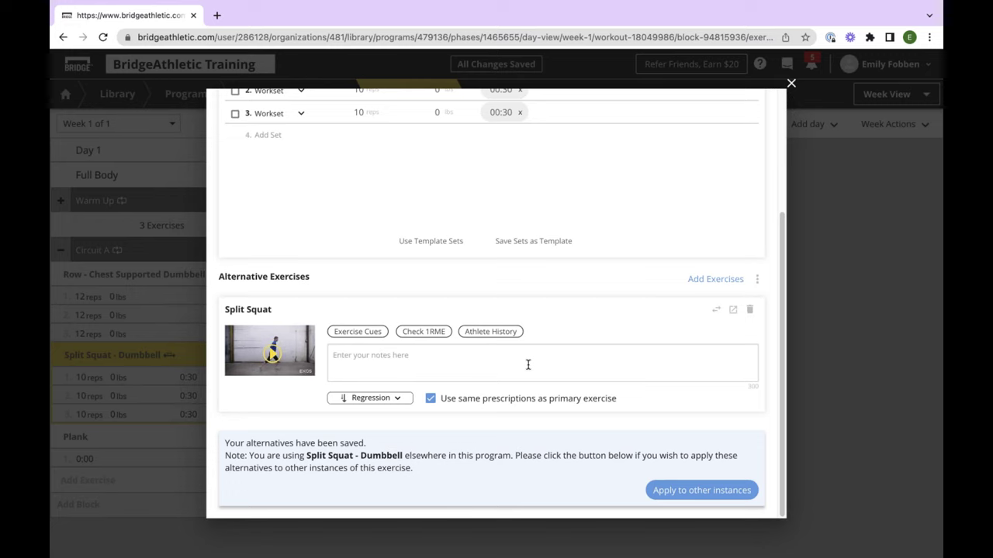
pyautogui.scroll(3, 585, 222)
pyautogui.scroll(-3, 554, 257)
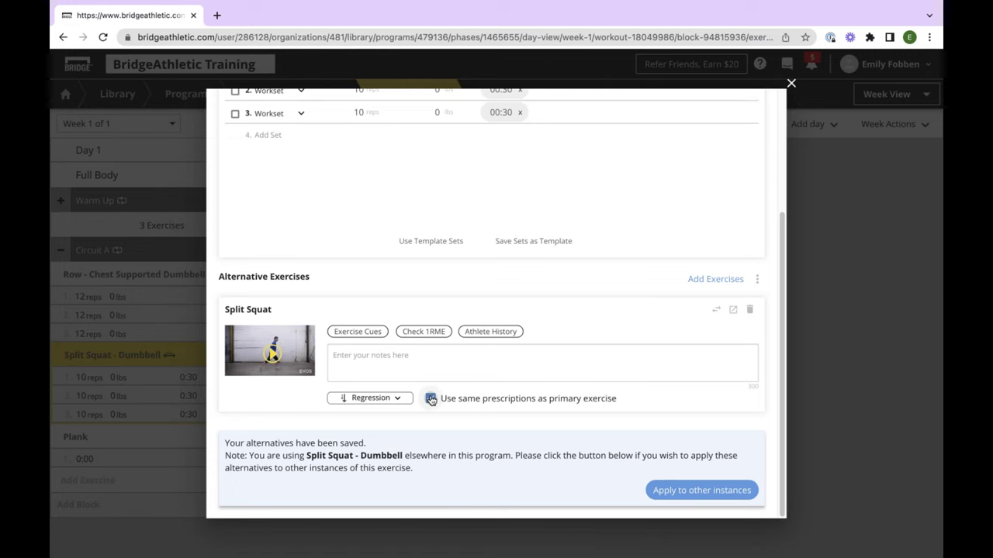
# Give Split Squat prescriptions separate from the primary exercise and set all three worksets to 15 reps
pyautogui.click(431, 399)
pyautogui.scroll(-3, 667, 404)
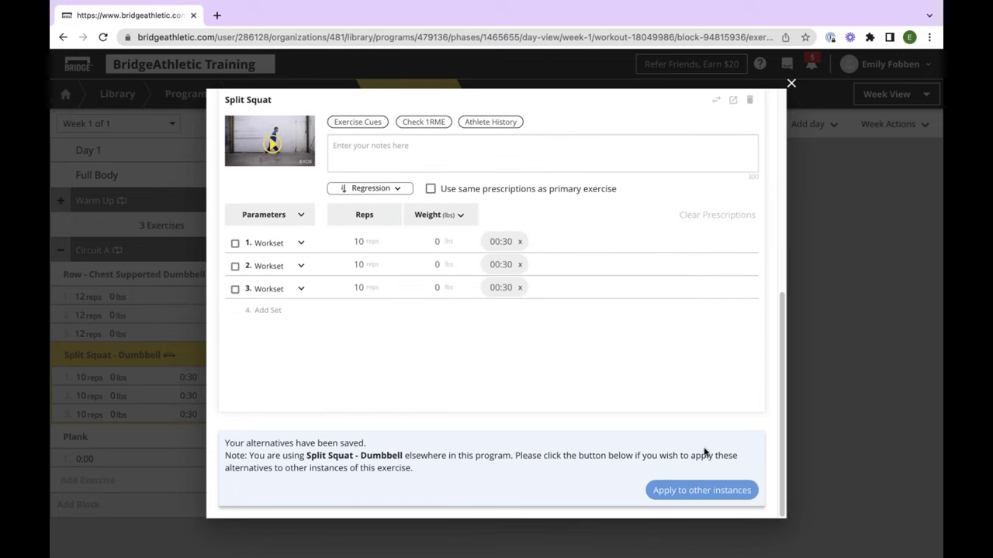
pyautogui.doubleClick(358, 243)
pyautogui.write('15')
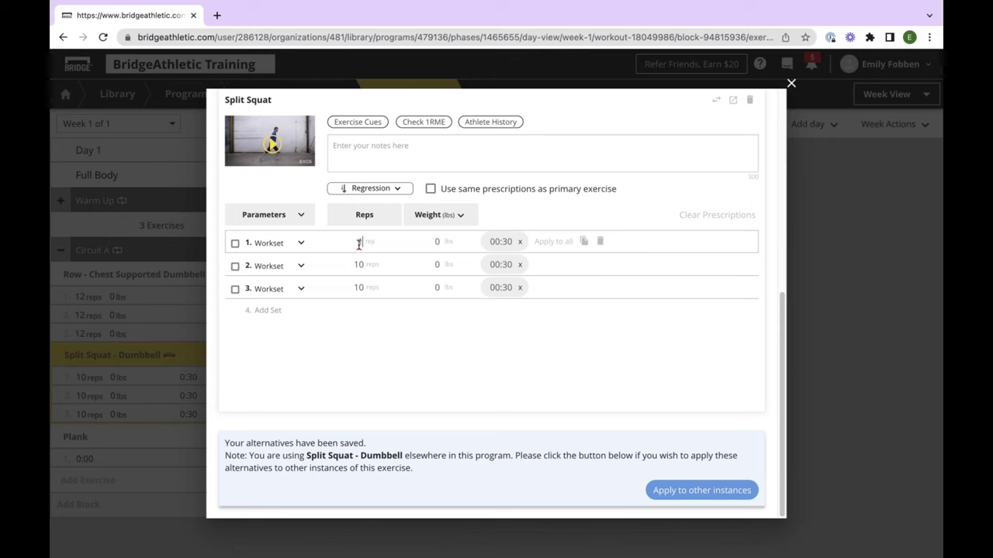
pyautogui.click(553, 242)
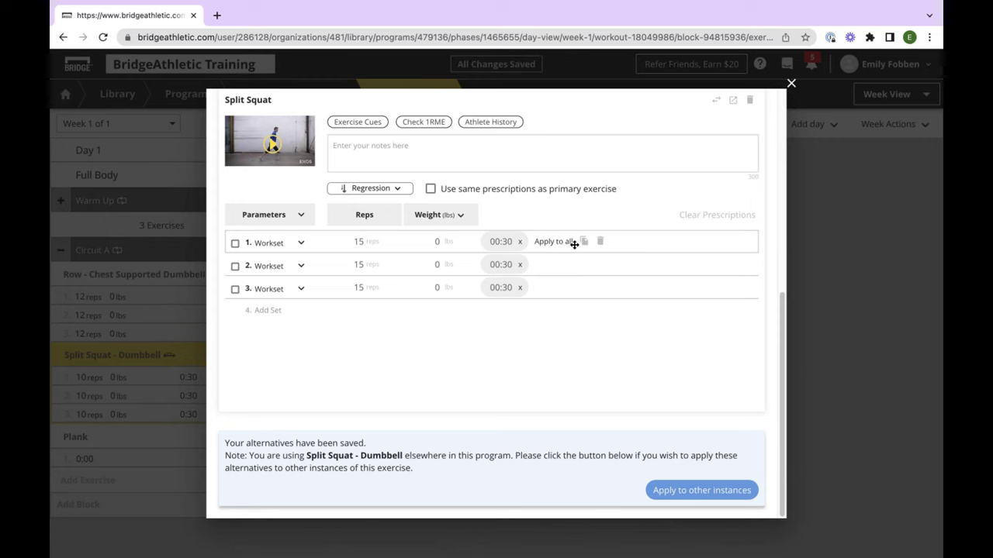
# Apply the Split Squat alternative to other instances of Split Squat - Dumbbell in the program and close the exercise
pyautogui.scroll(3, 771, 275)
pyautogui.scroll(3, 771, 274)
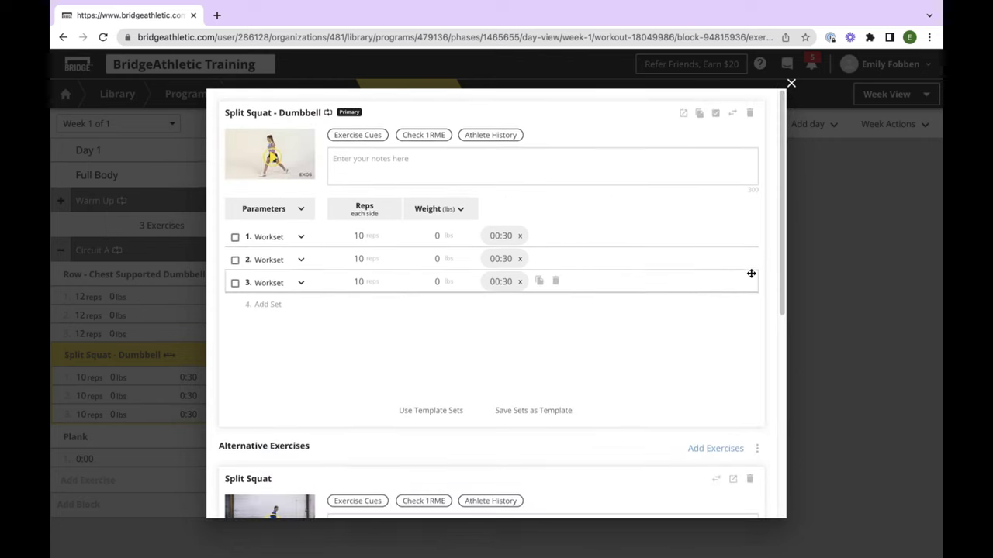
pyautogui.scroll(-5, 753, 277)
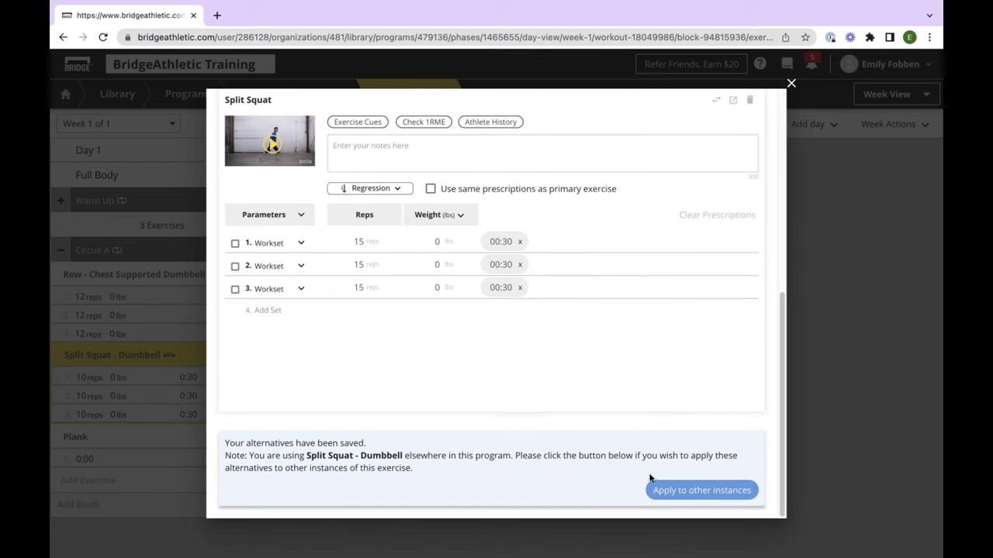
pyautogui.click(717, 491)
pyautogui.click(553, 392)
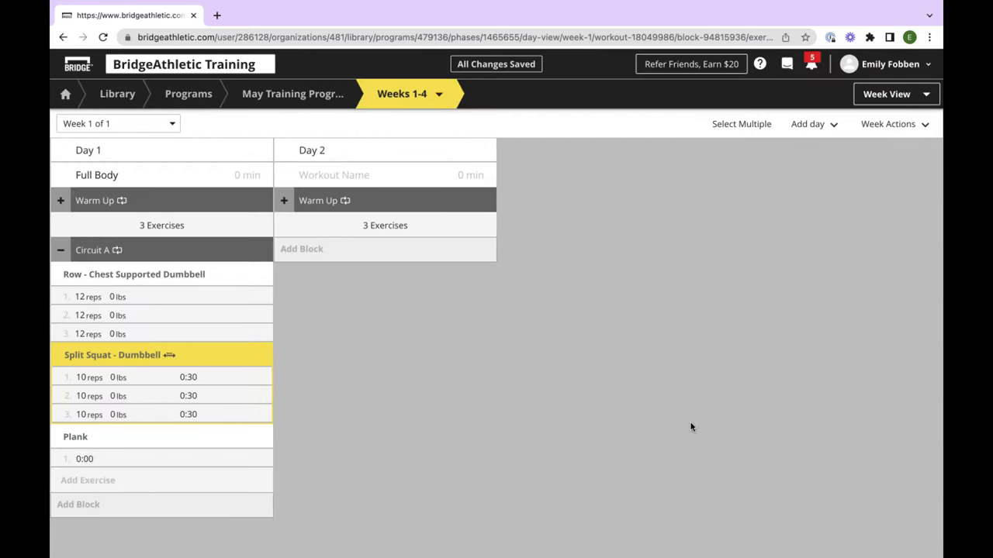
# Add a new EMOM block at the end of Day 1
pyautogui.moveTo(168, 356)
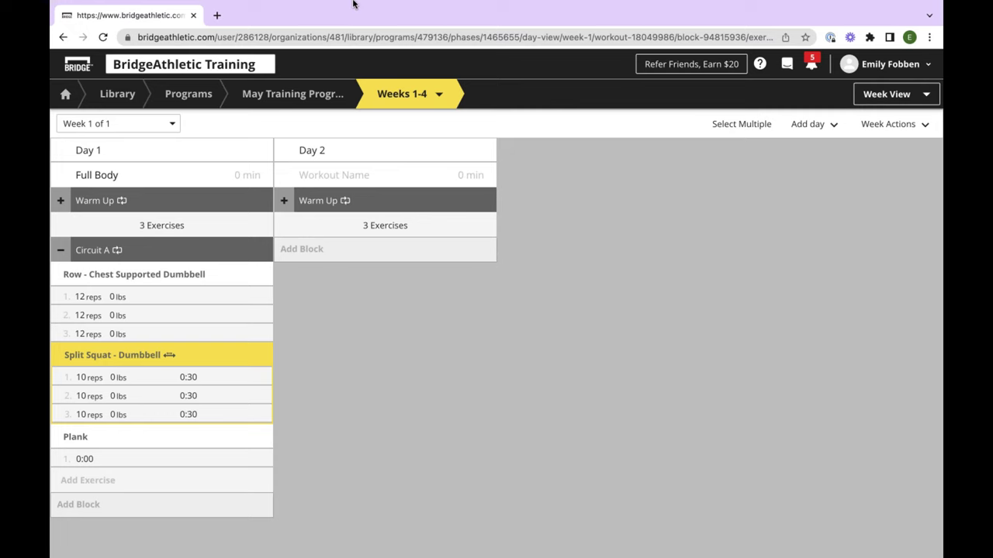
pyautogui.moveTo(353, 4)
pyautogui.click(88, 512)
pyautogui.moveTo(113, 463)
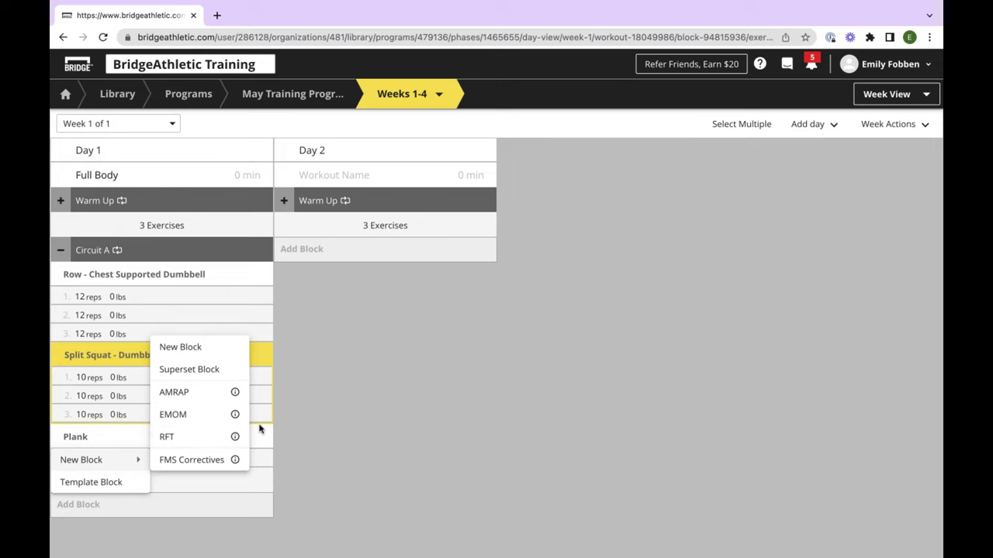
pyautogui.click(193, 414)
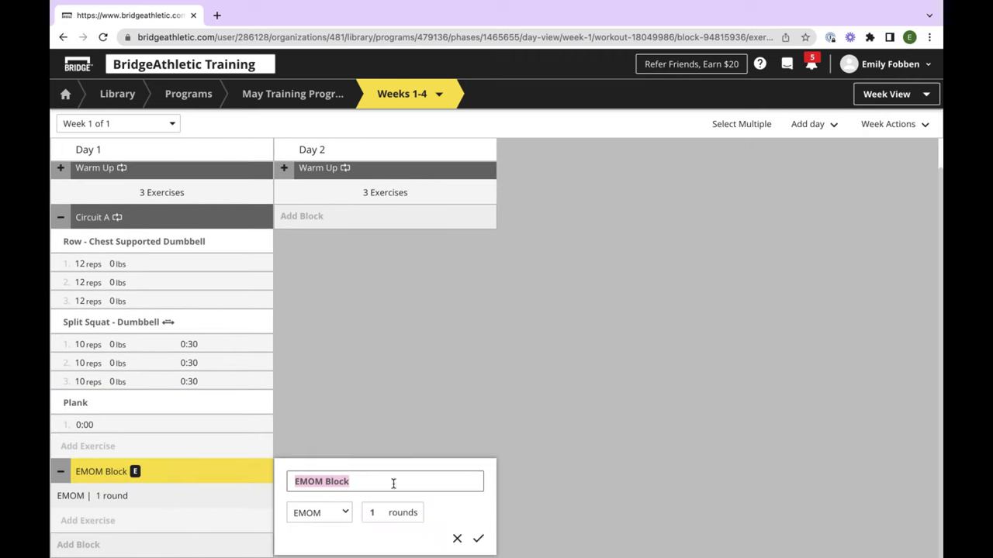
# Name the EMOM block Conditioning EMOM and set it to 10 rounds
pyautogui.click(366, 475)
pyautogui.click(376, 512)
pyautogui.moveTo(295, 481); pyautogui.dragTo(351, 480)
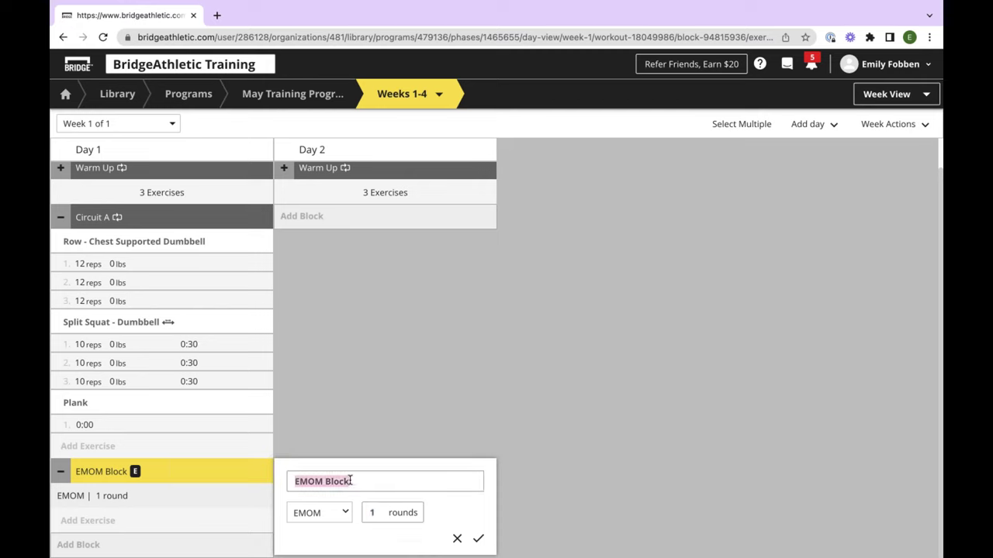
pyautogui.write('Conditioni')
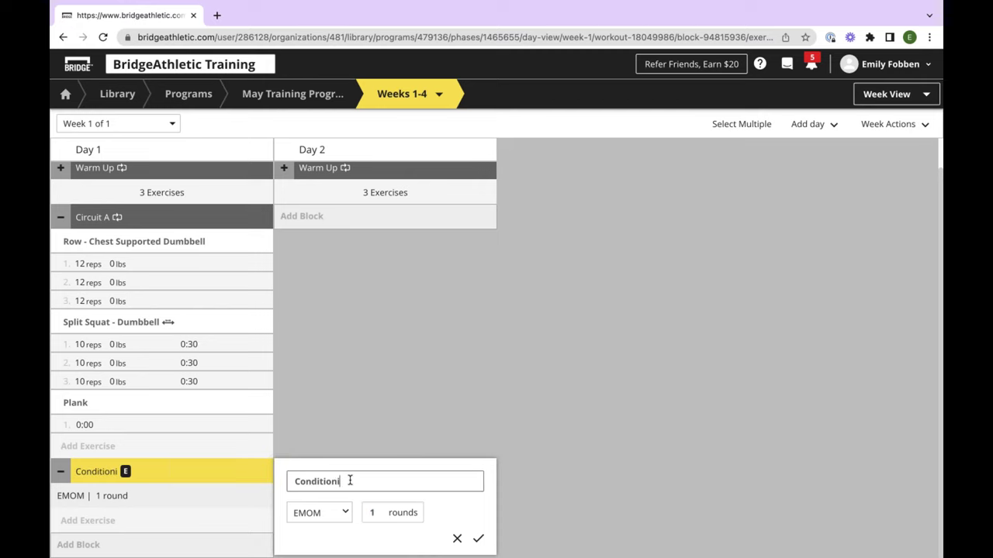
pyautogui.write('ng EMOM')
pyautogui.click(376, 512)
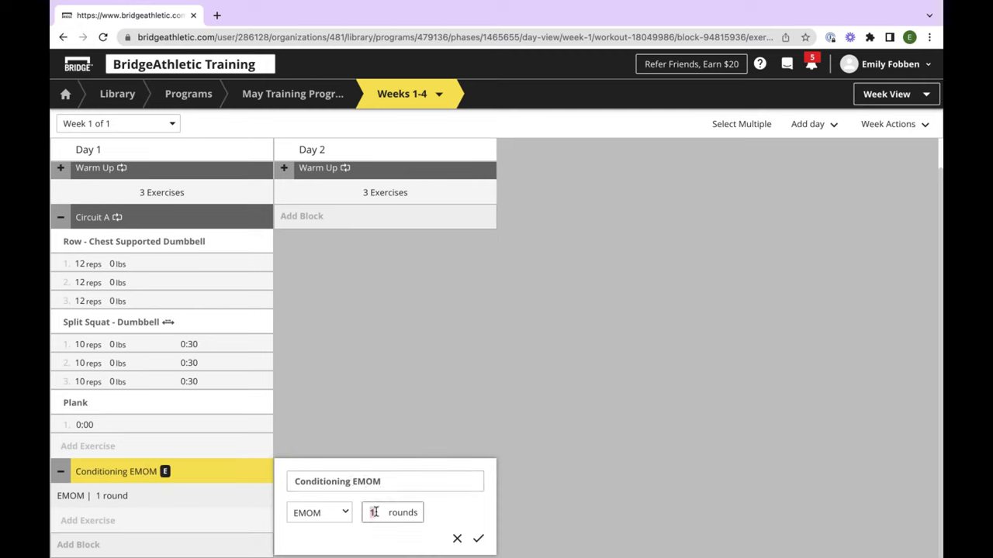
pyautogui.write('10')
pyautogui.click(478, 539)
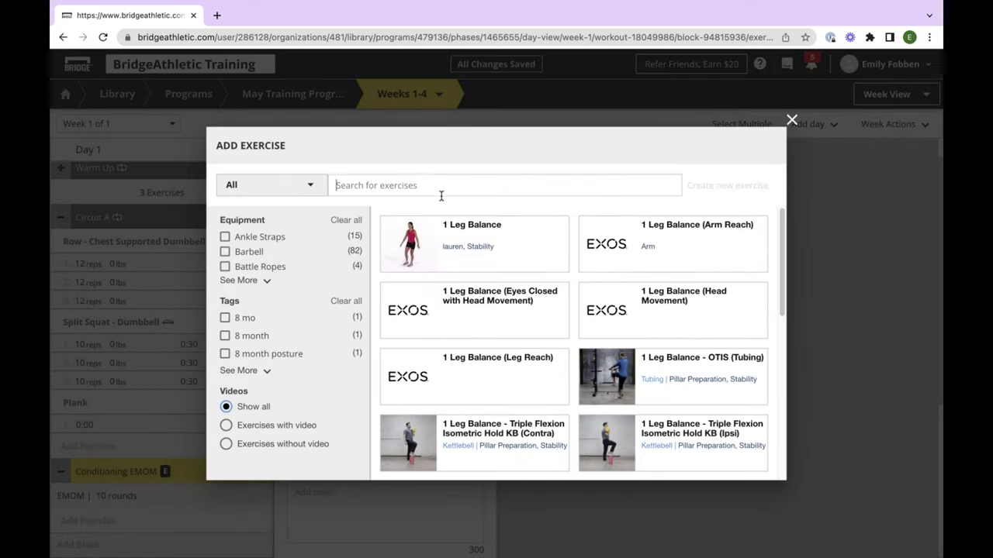
# Insert the exercises Squat Jump - Continuous and Rope Climb into the Conditioning EMOM block
pyautogui.click(437, 185)
pyautogui.write('squat jumps')
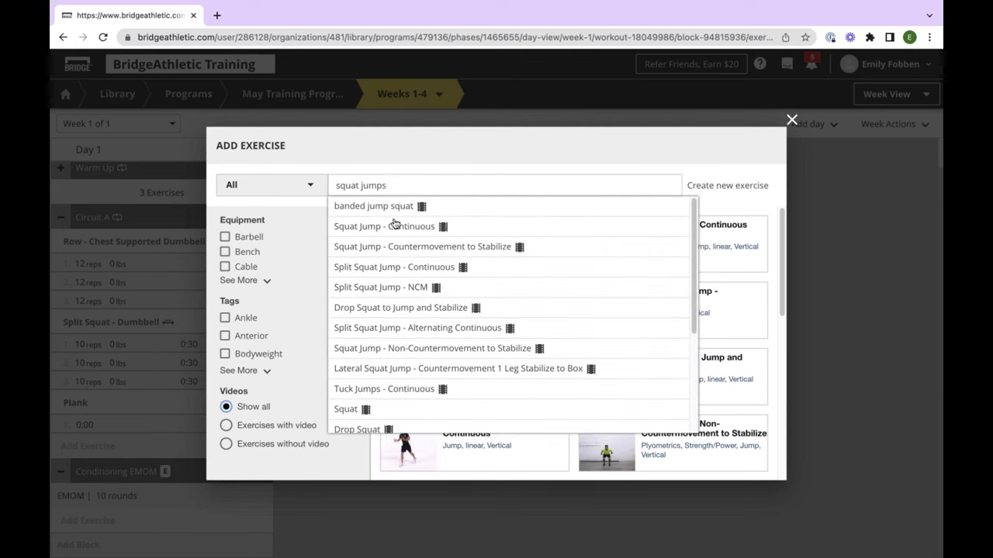
pyautogui.click(394, 227)
pyautogui.click(402, 191)
pyautogui.write('moun')
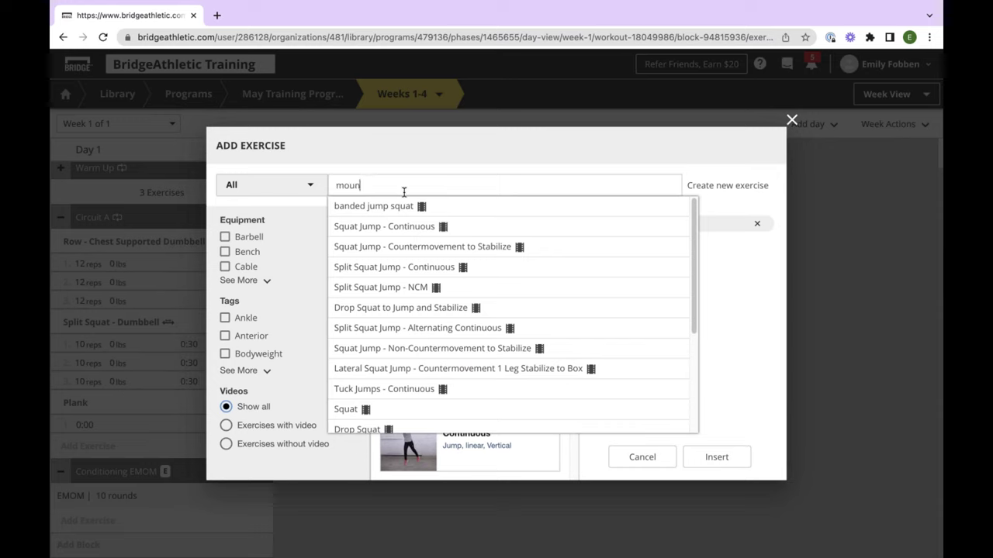
pyautogui.write('tain climbers')
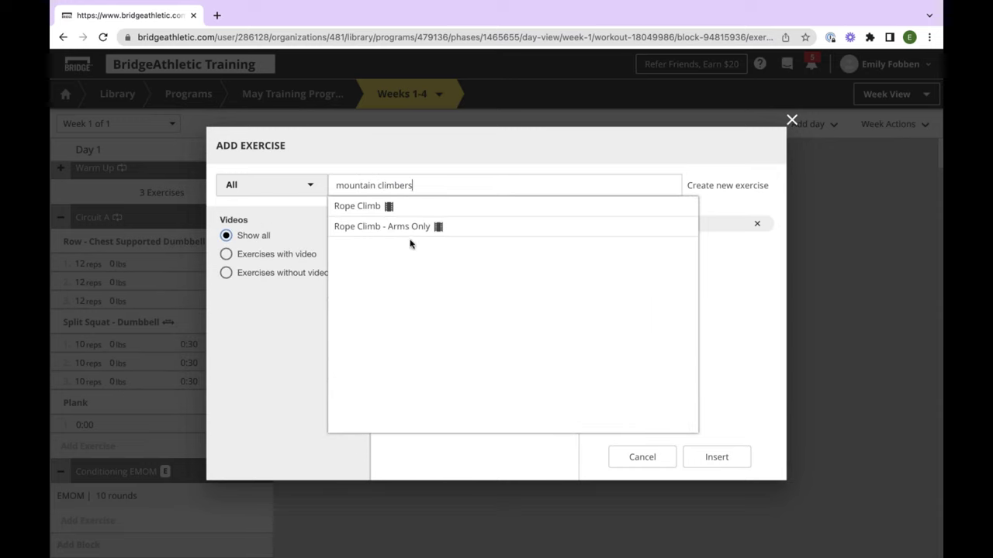
pyautogui.click(361, 207)
pyautogui.click(343, 181)
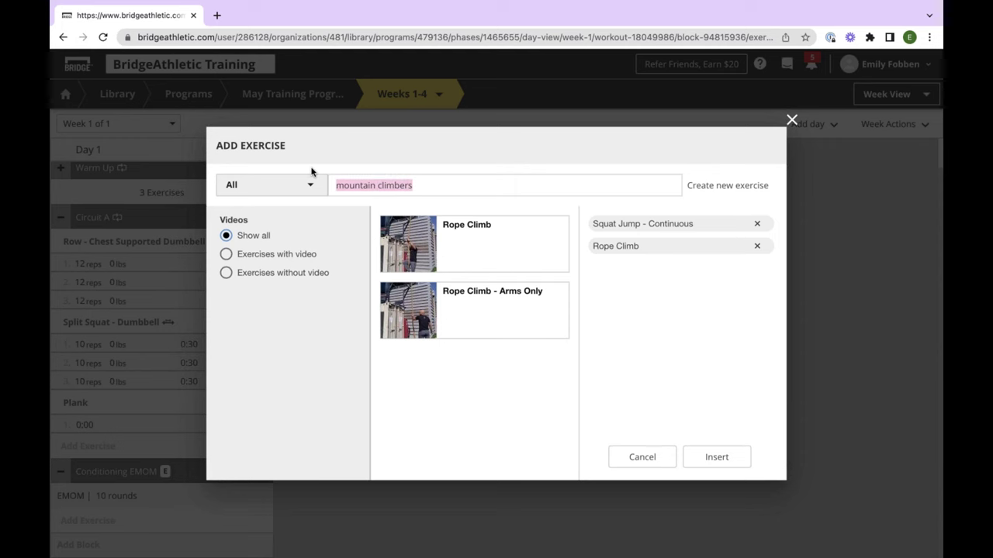
pyautogui.press('BackSpace')
pyautogui.click(740, 455)
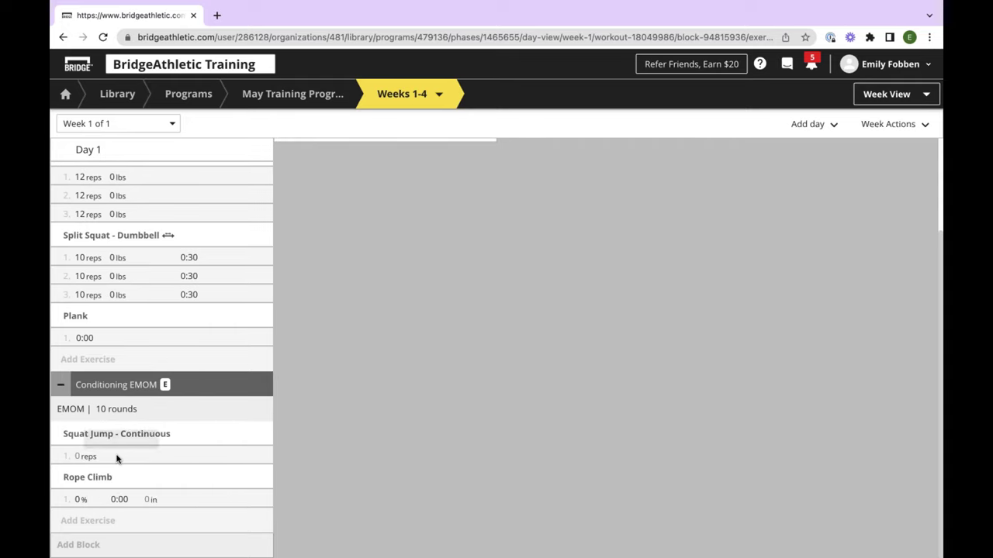
# Set Squat Jump - Continuous to 20 reps and prescribe Rope Climb by time only at 0:30
pyautogui.write('0')
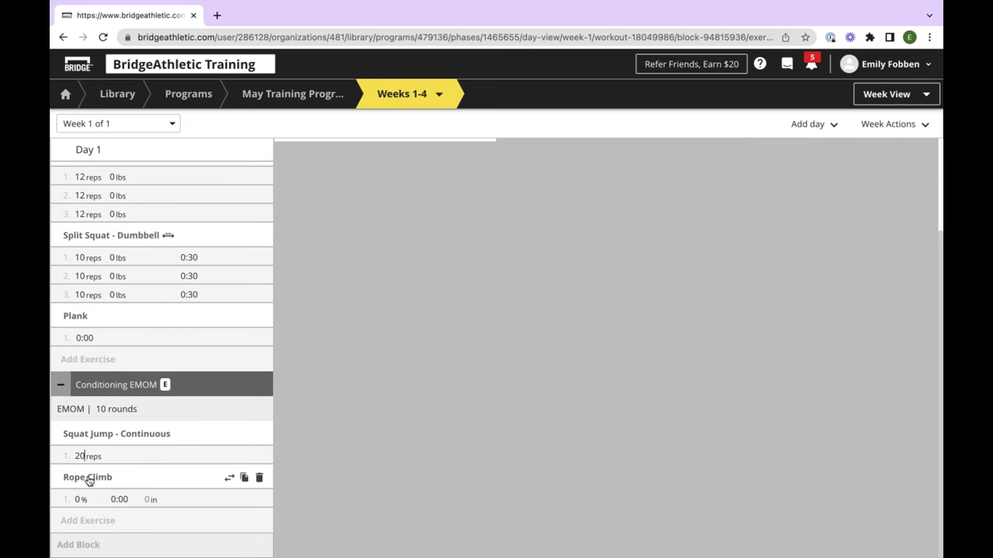
pyautogui.click(88, 478)
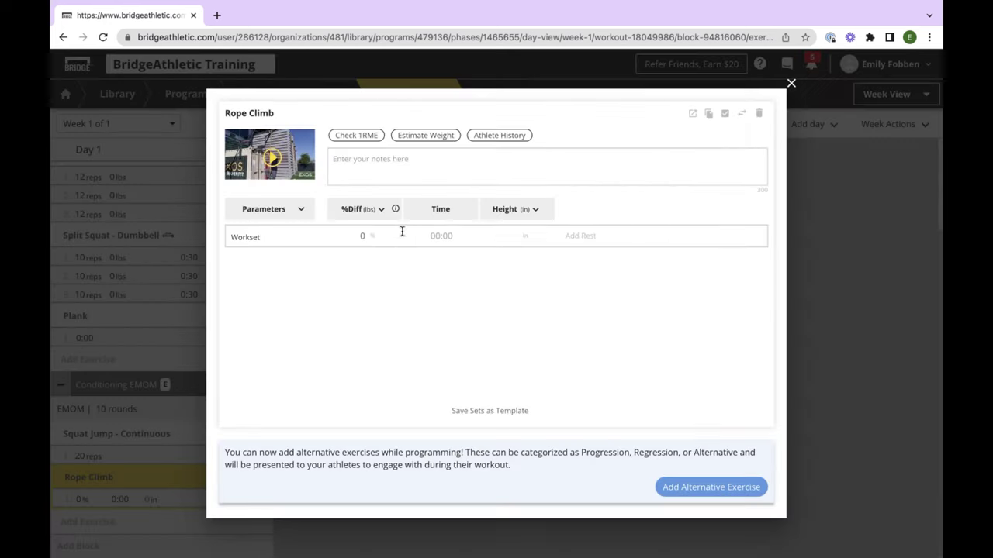
pyautogui.click(302, 209)
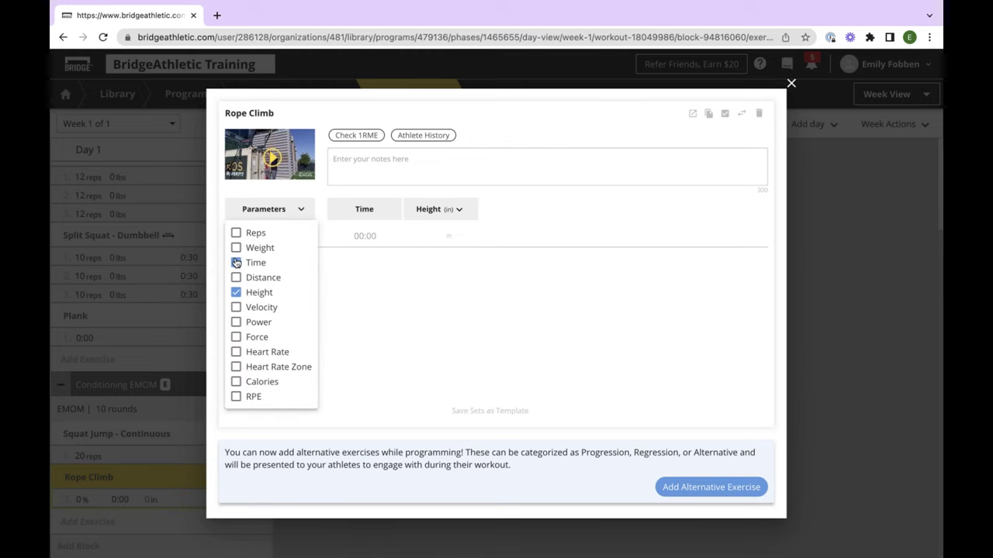
pyautogui.click(236, 292)
pyautogui.click(410, 235)
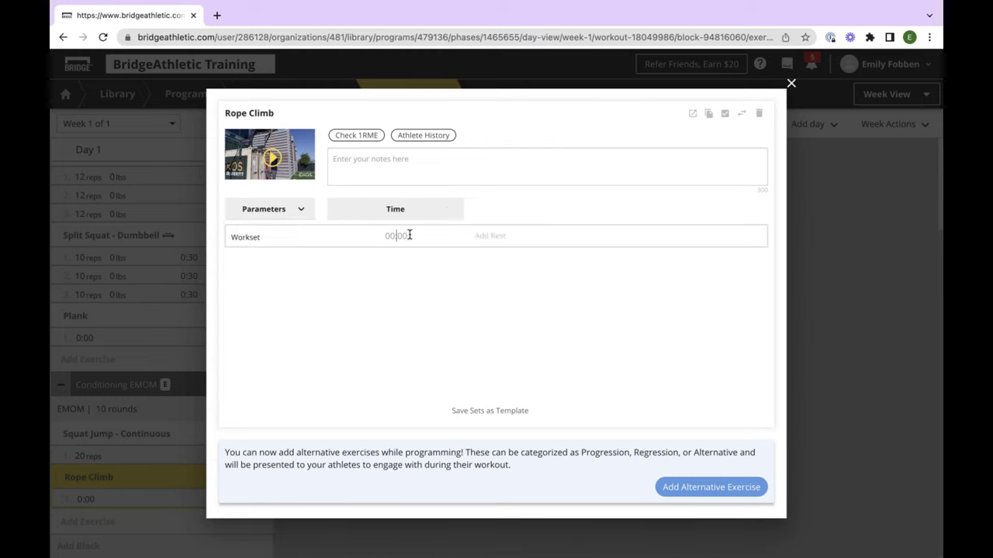
pyautogui.write('30')
pyautogui.press('Return')
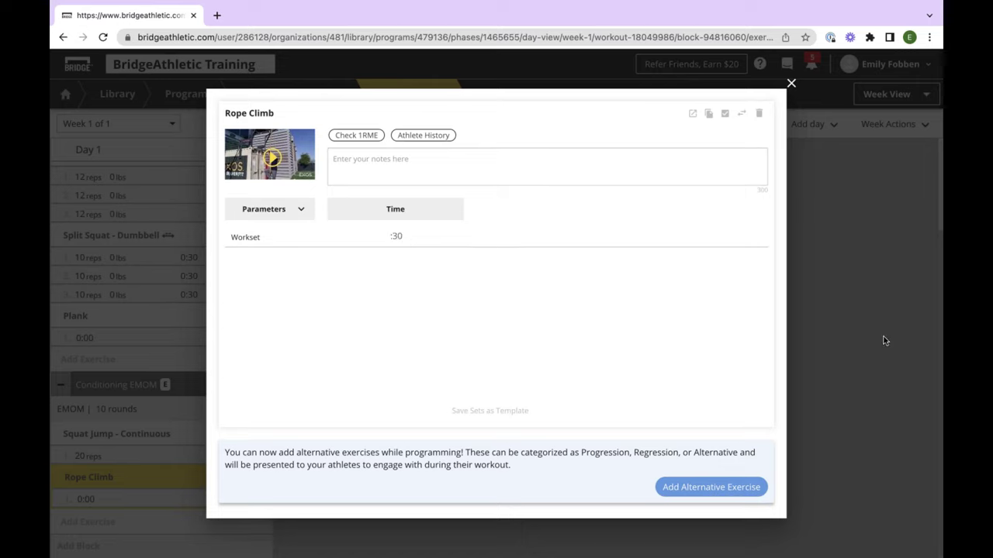
pyautogui.click(834, 332)
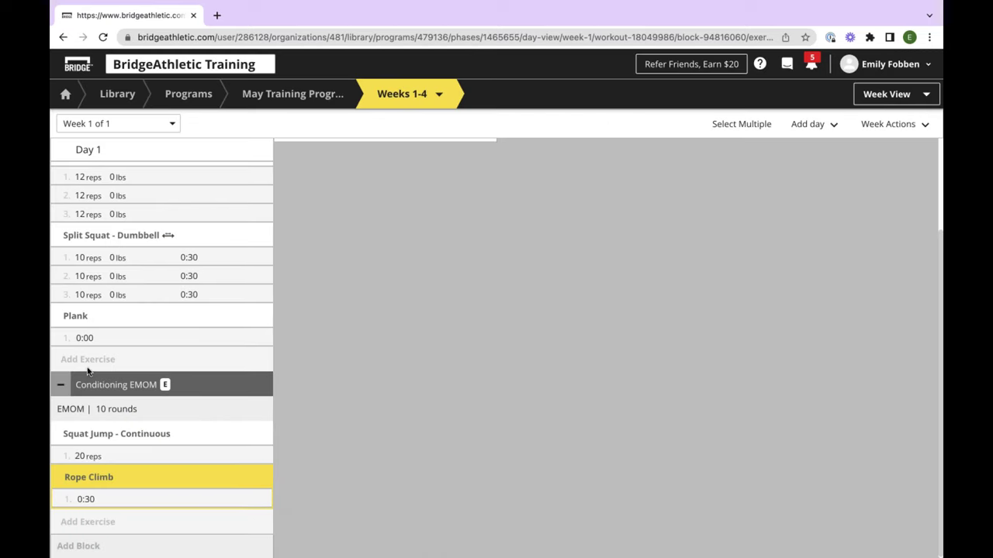
pyautogui.click(60, 384)
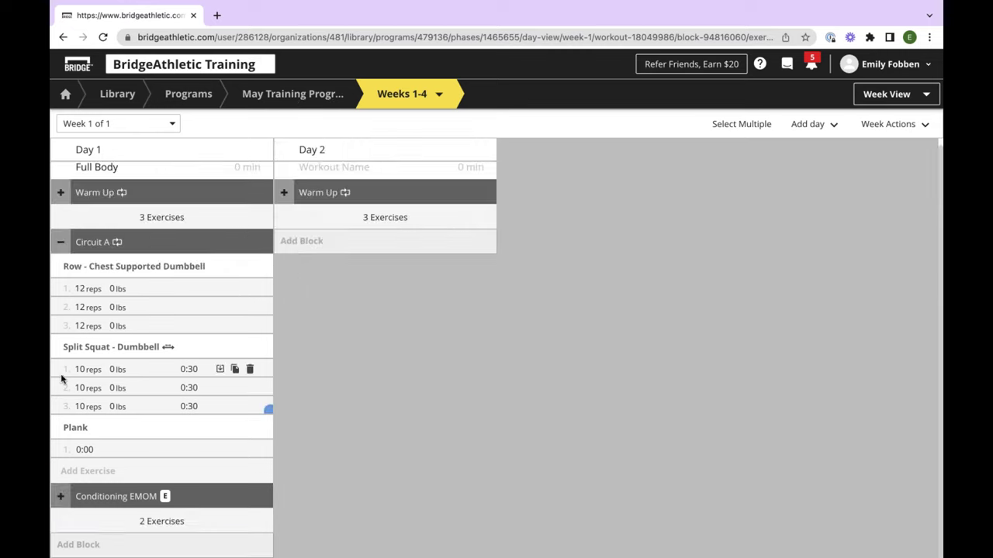
# Add an RFT block at the end of Day 1 and delete it
pyautogui.click(93, 545)
pyautogui.moveTo(118, 500)
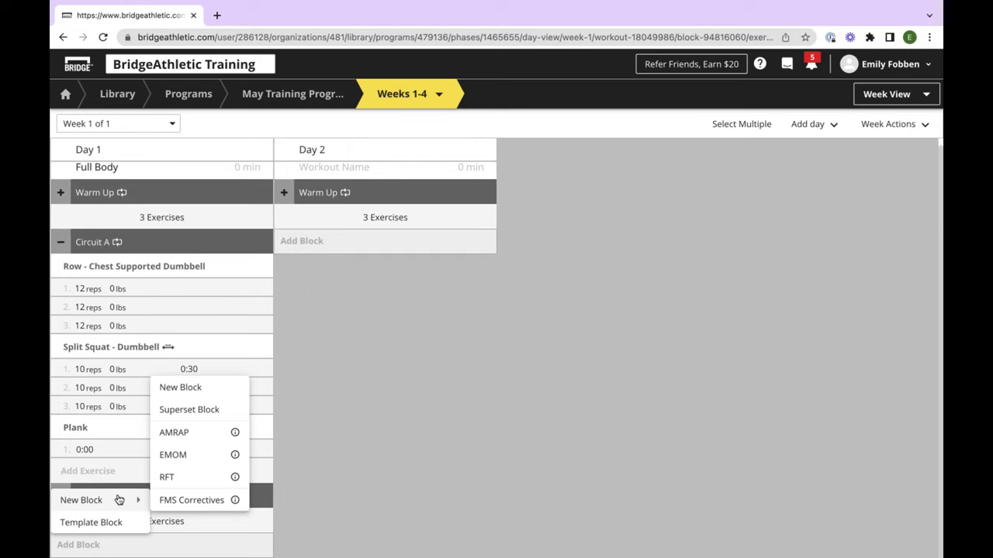
pyautogui.click(191, 482)
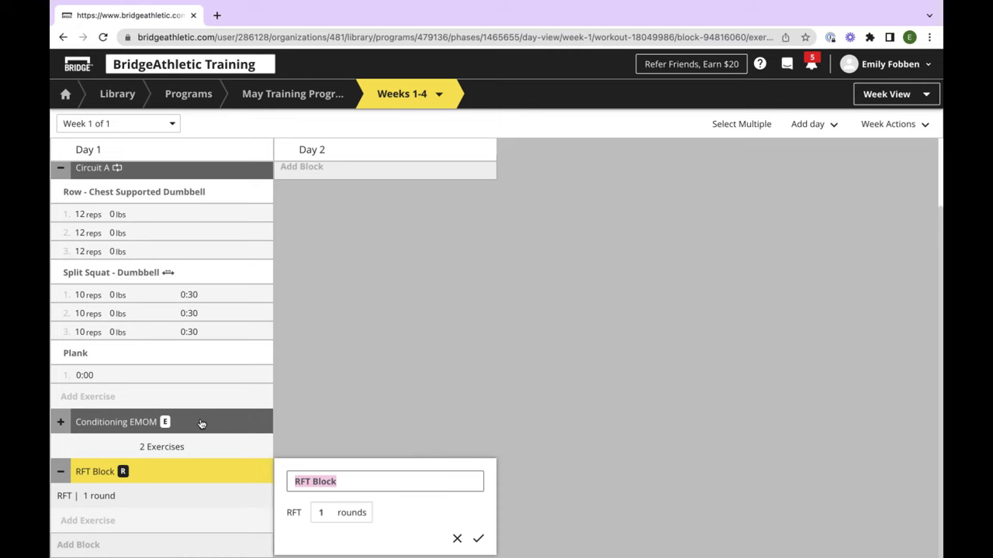
pyautogui.click(458, 539)
pyautogui.click(443, 366)
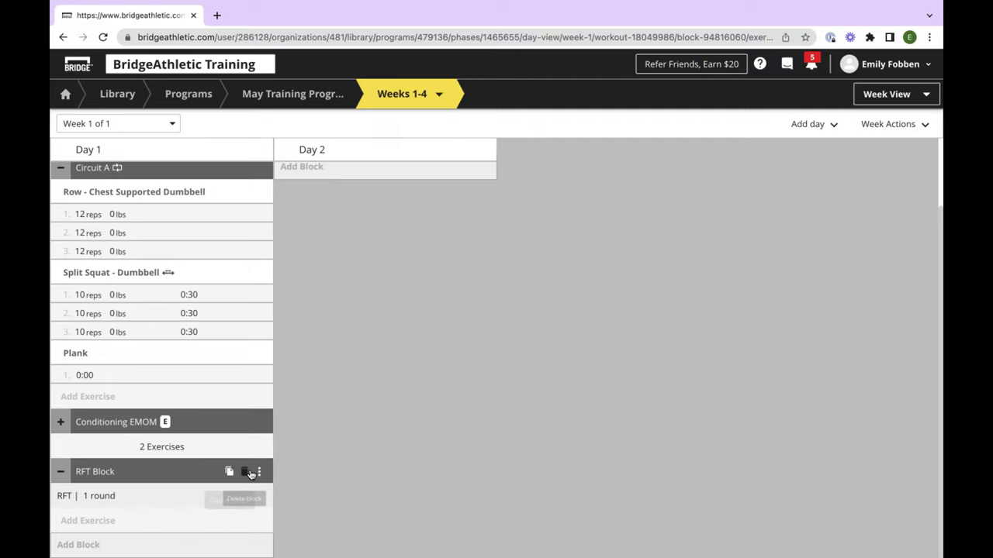
pyautogui.click(242, 473)
pyautogui.click(555, 363)
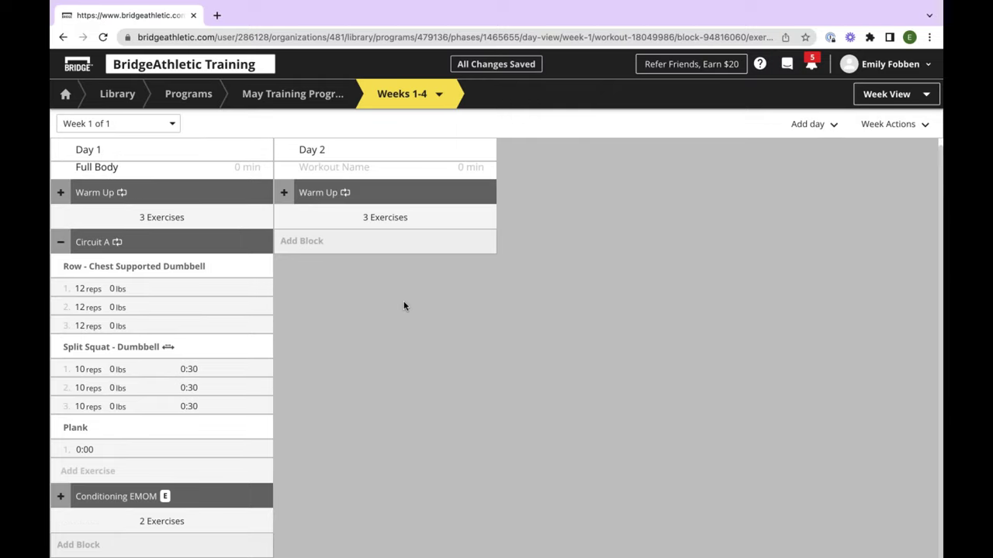
# Insert the Test Block template from the personal block templates into Day 2
pyautogui.click(299, 249)
pyautogui.click(315, 292)
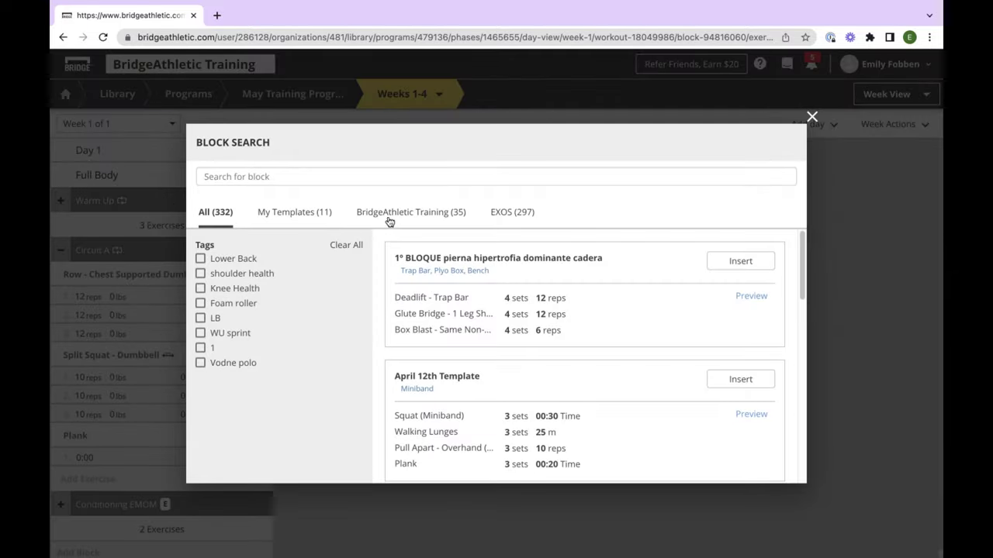
pyautogui.click(279, 218)
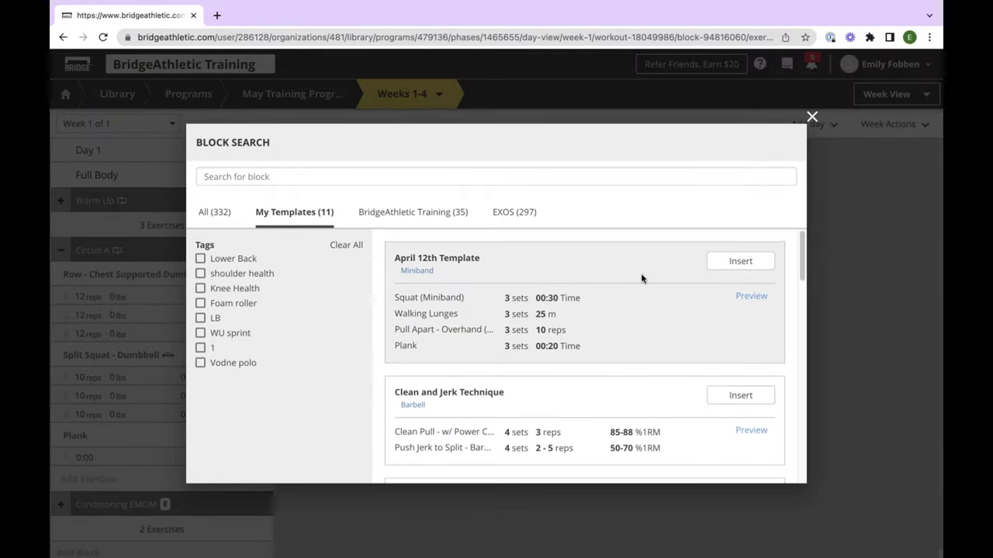
pyautogui.scroll(-4, 585, 271)
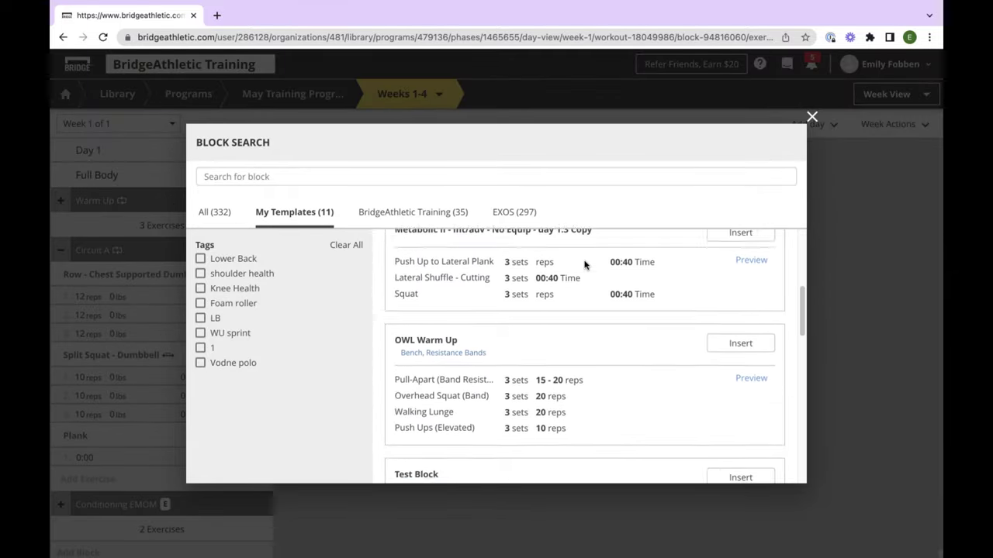
pyautogui.scroll(-2, 585, 265)
pyautogui.click(758, 368)
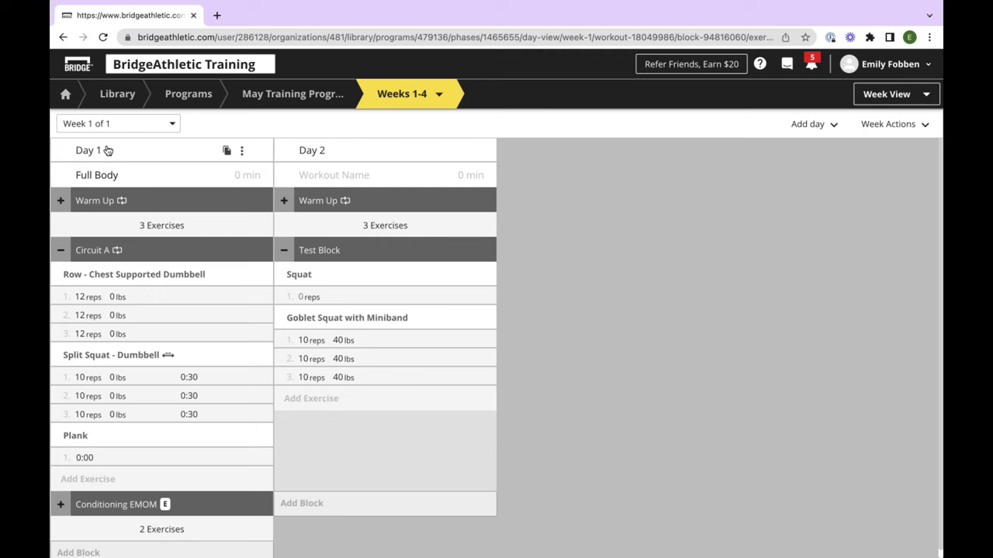
# Switch Squat in Day 2's Test Block to Back Squat - Barbell across all days of the phase, keeping the same prescriptions
pyautogui.click(296, 276)
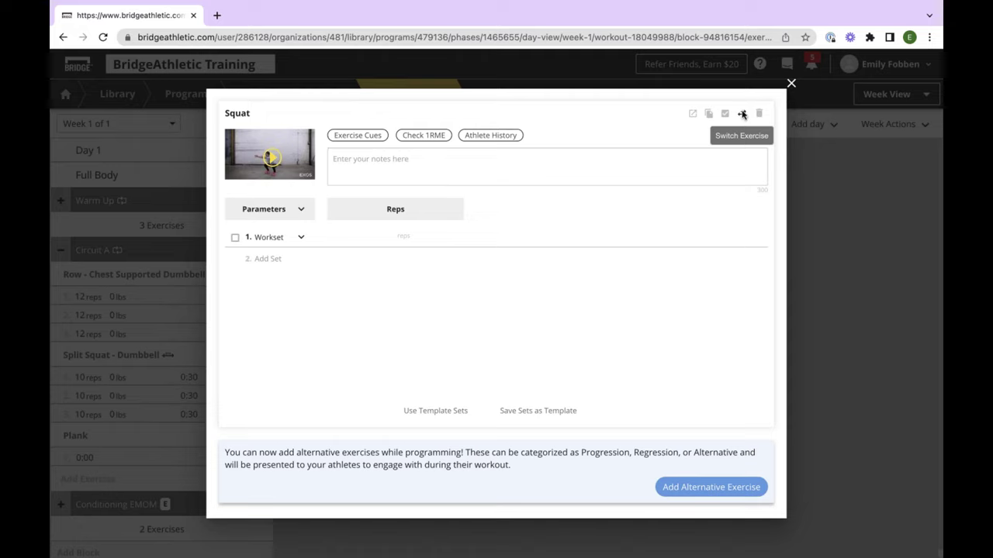
pyautogui.click(742, 114)
pyautogui.write('barbell back suq')
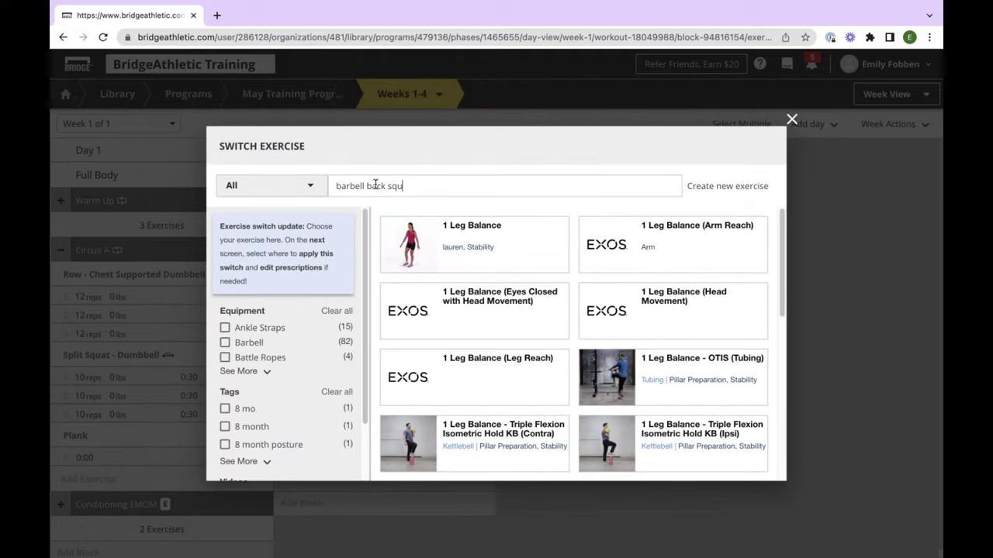
pyautogui.write('at')
pyautogui.click(444, 207)
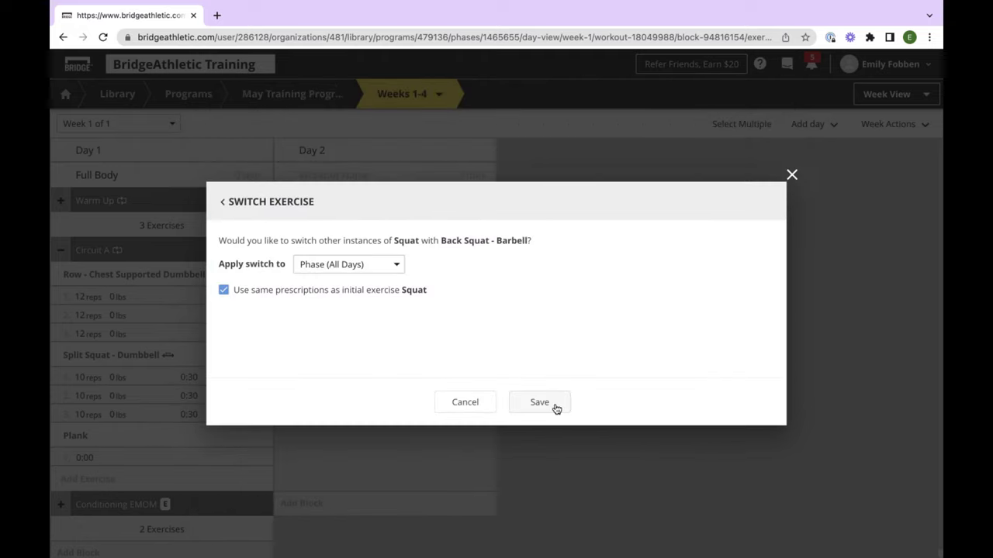
pyautogui.click(555, 404)
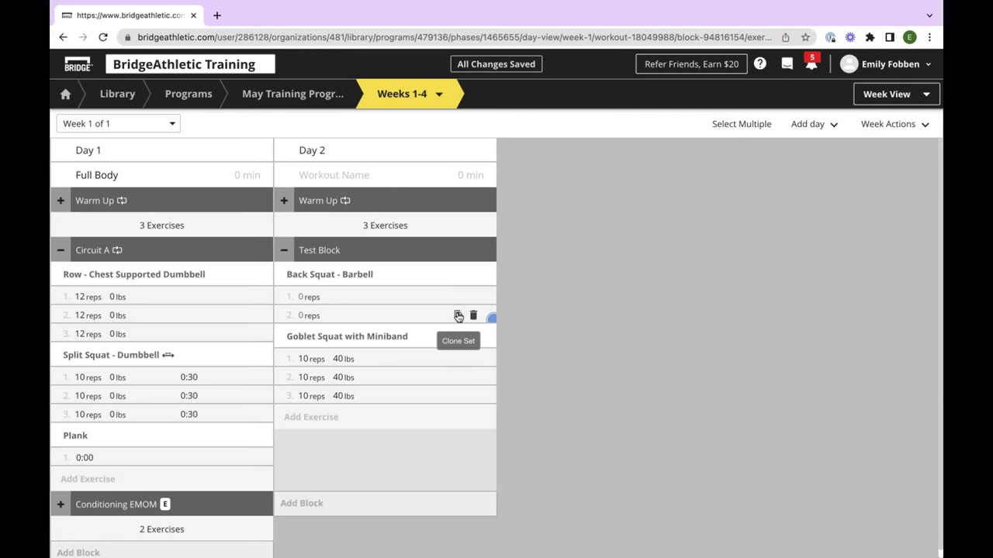
# Clone the Back Squat - Barbell set to make three sets and apply 15 reps to all of them
pyautogui.click(459, 317)
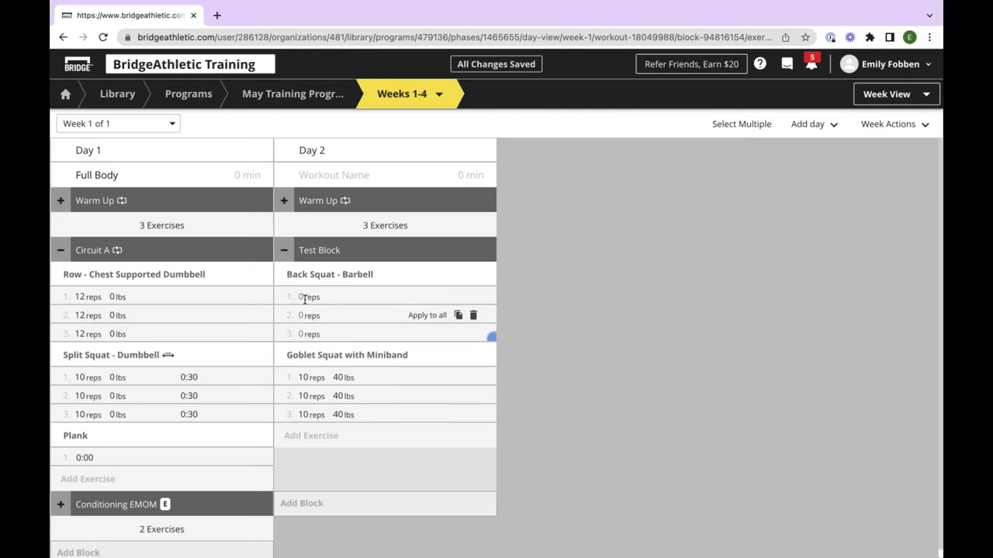
pyautogui.click(301, 296)
pyautogui.write('15')
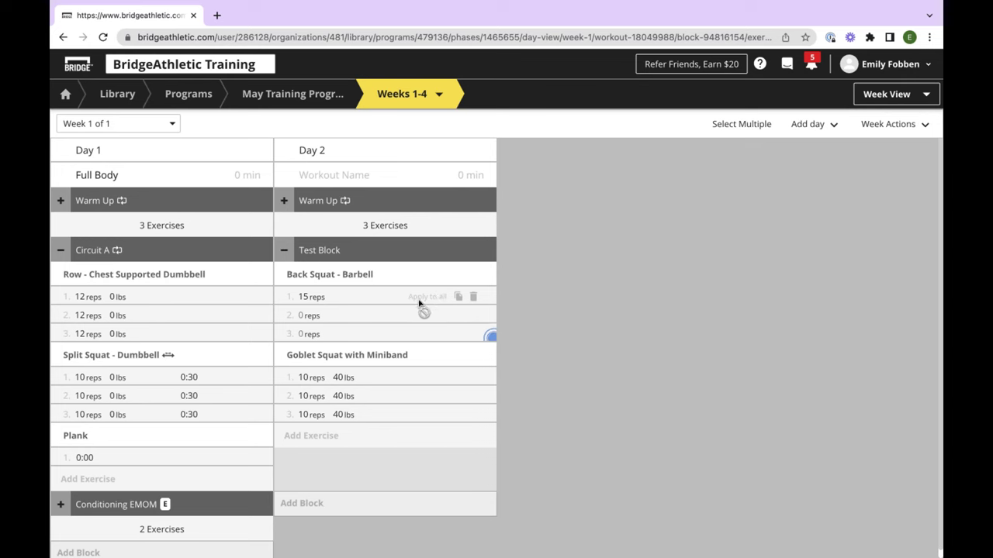
pyautogui.click(423, 298)
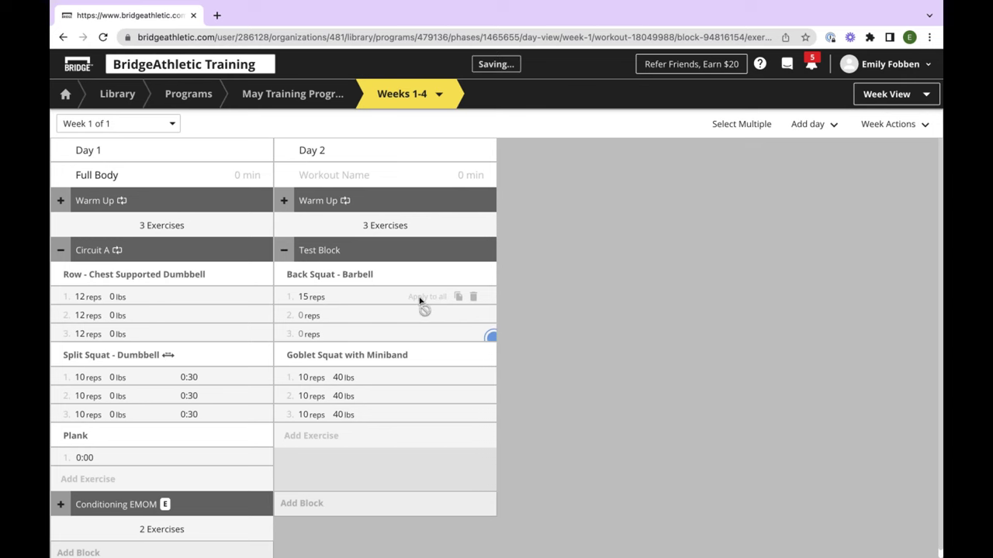
# Add the Weight parameter to Back Squat - Barbell in Day 2's Test Block and prescribe it as %1RME in lbs
pyautogui.click(323, 282)
pyautogui.click(300, 211)
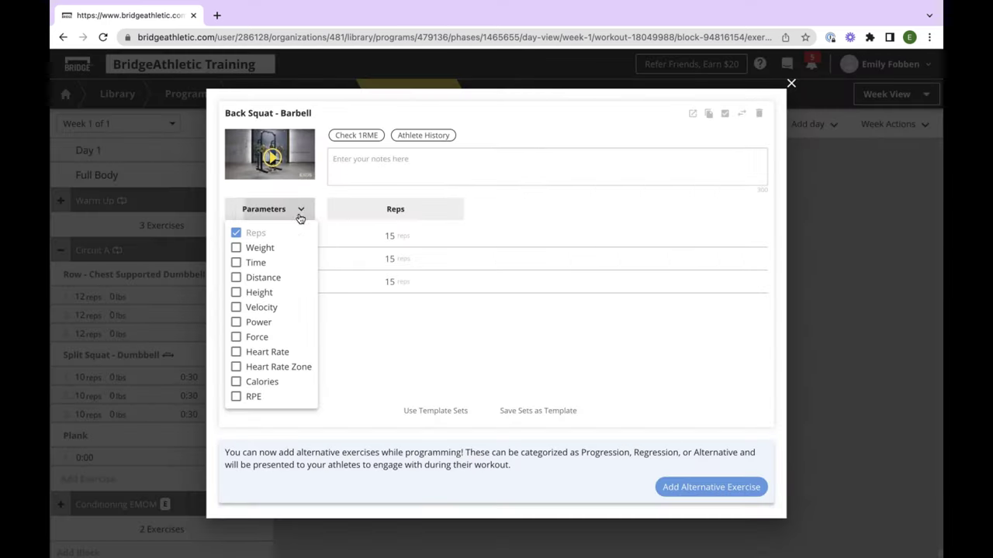
pyautogui.click(252, 252)
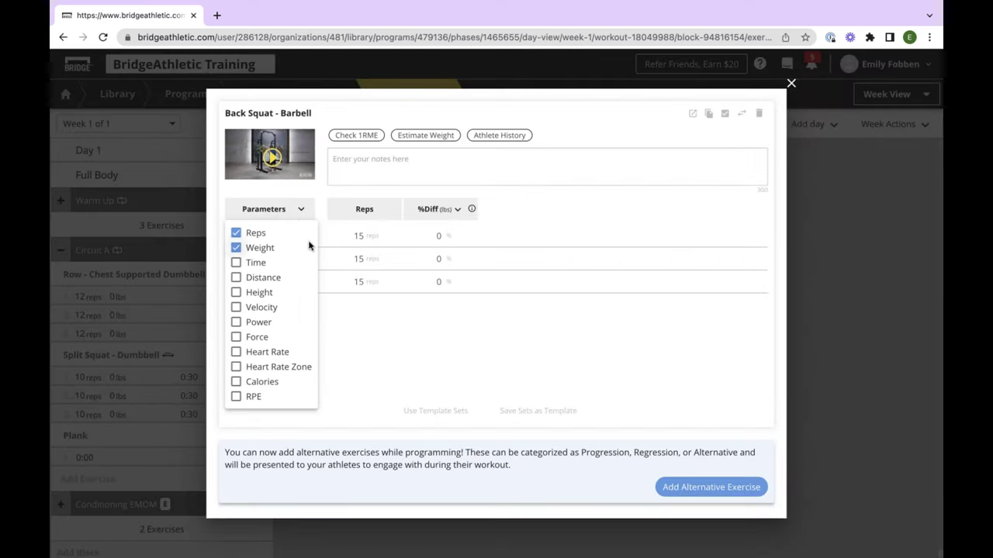
pyautogui.click(447, 211)
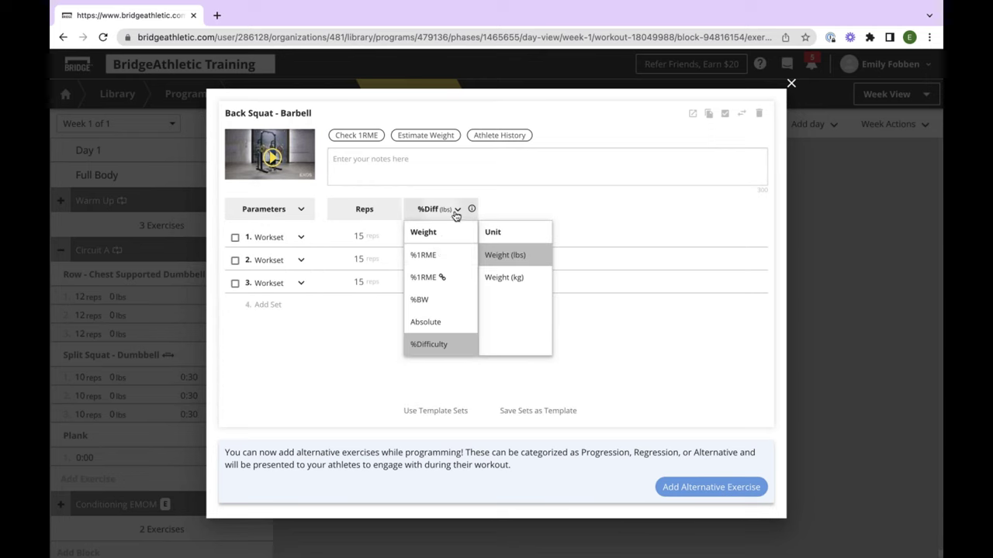
pyautogui.click(423, 256)
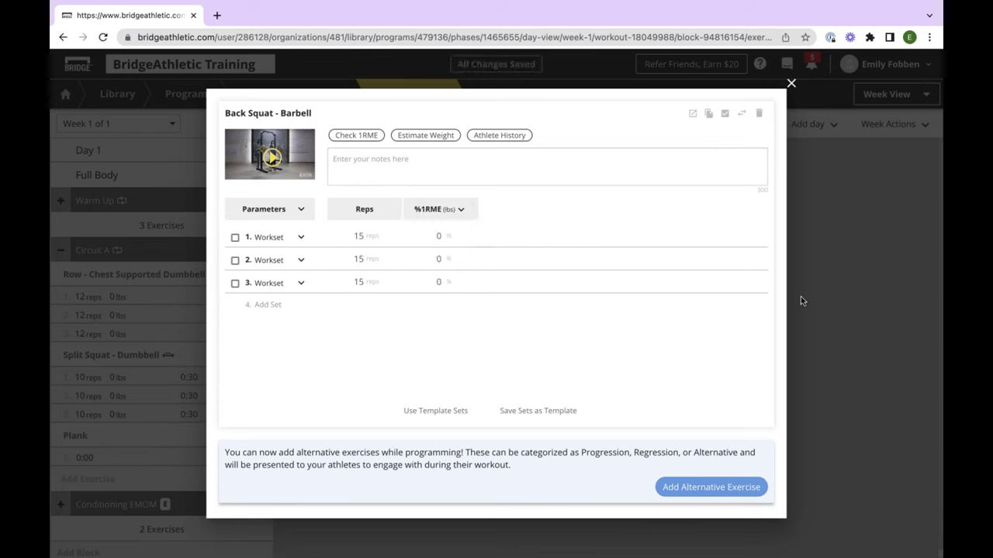
pyautogui.click(801, 296)
# Place Goblet Squat with Miniband before Back Squat - Barbell in Day 2, and move Test Block above Warm Up and back below it
pyautogui.moveTo(378, 350); pyautogui.dragTo(377, 277)
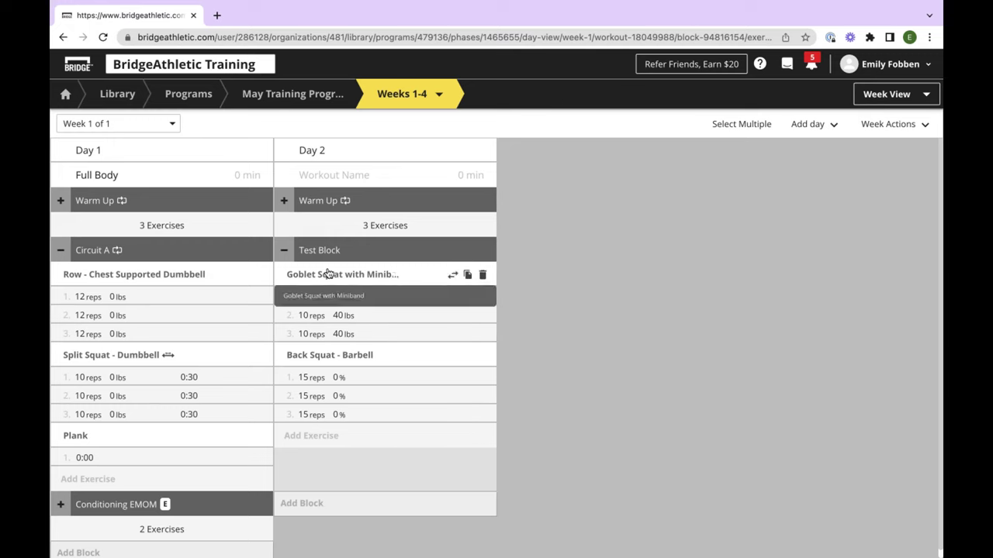
pyautogui.moveTo(322, 259); pyautogui.dragTo(296, 203)
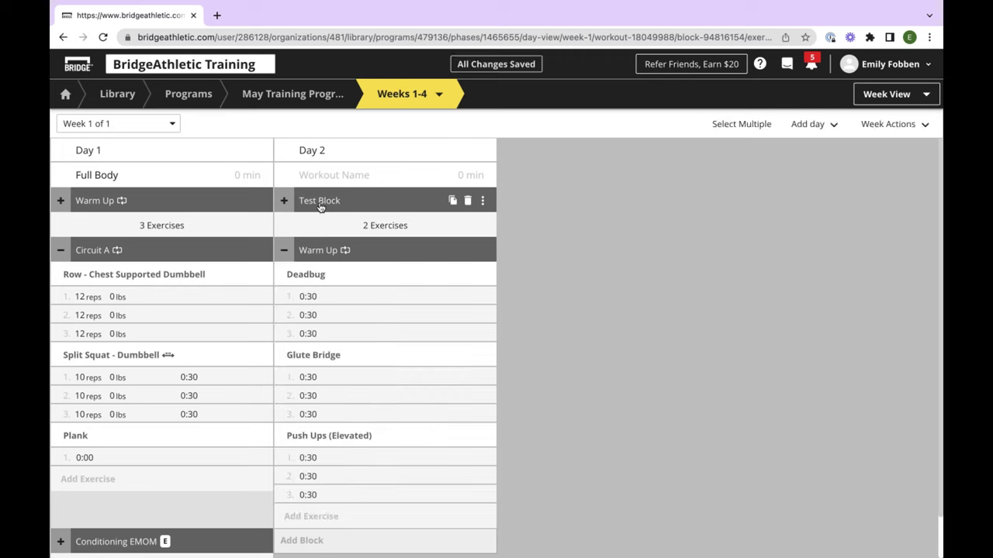
pyautogui.moveTo(312, 252); pyautogui.dragTo(315, 206)
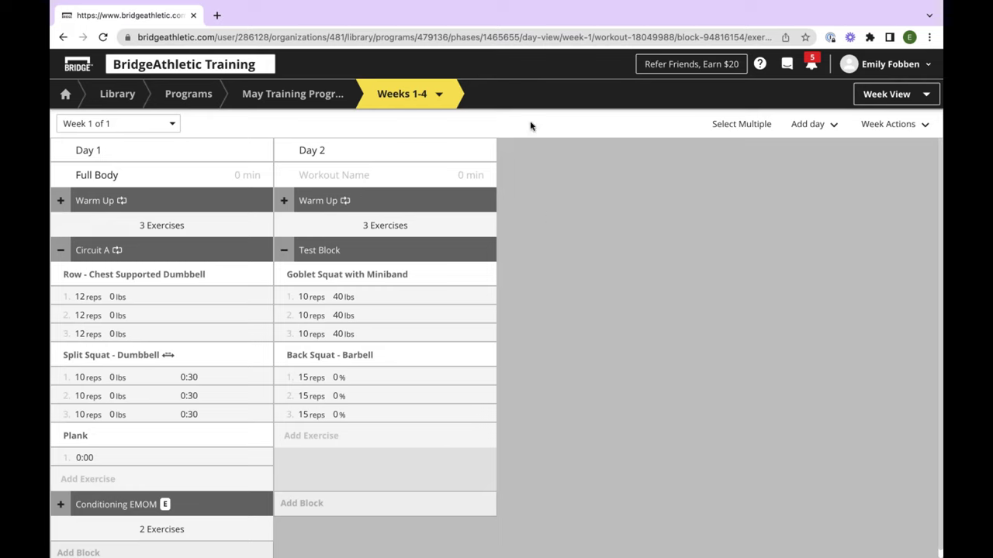
# Clone the week three times in succession so the phase has four weeks
pyautogui.click(898, 128)
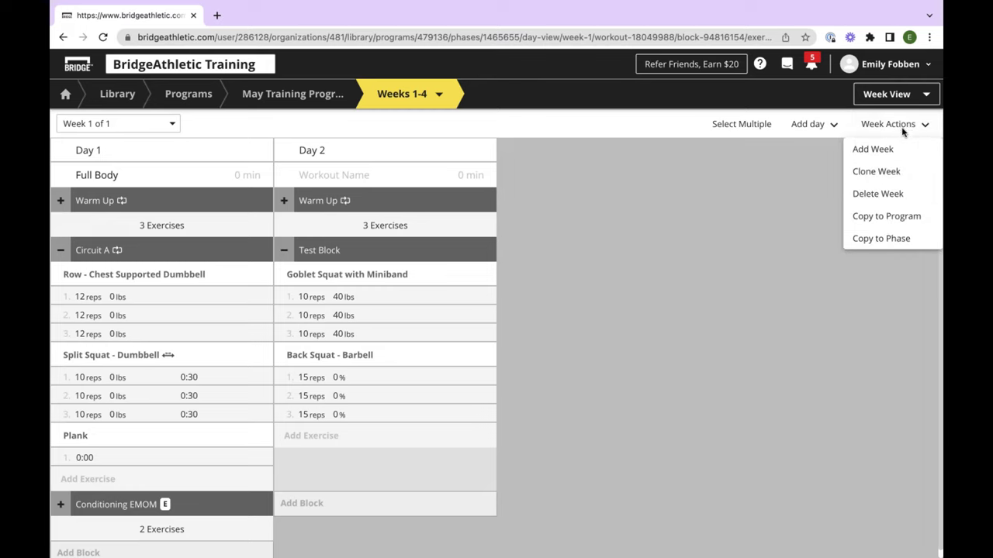
pyautogui.click(889, 172)
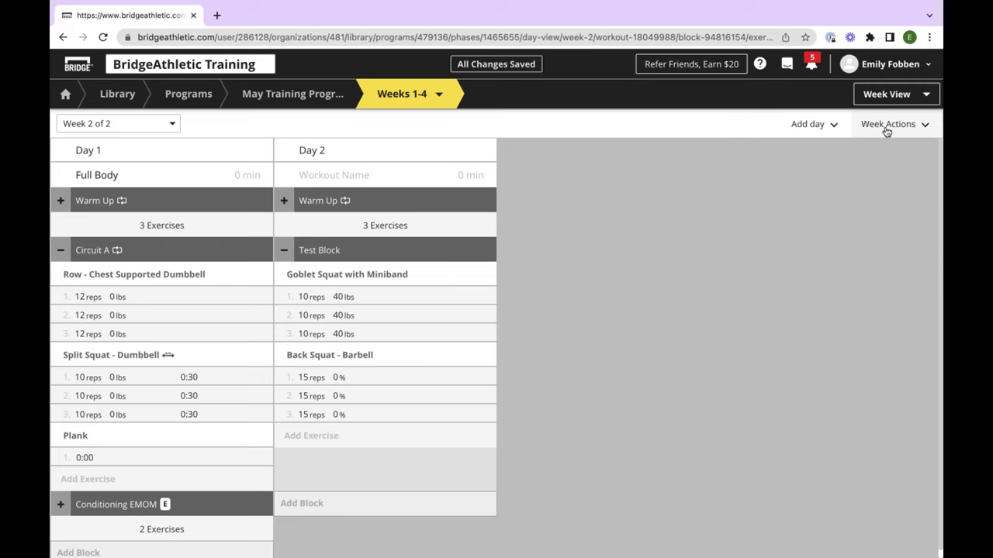
pyautogui.click(886, 130)
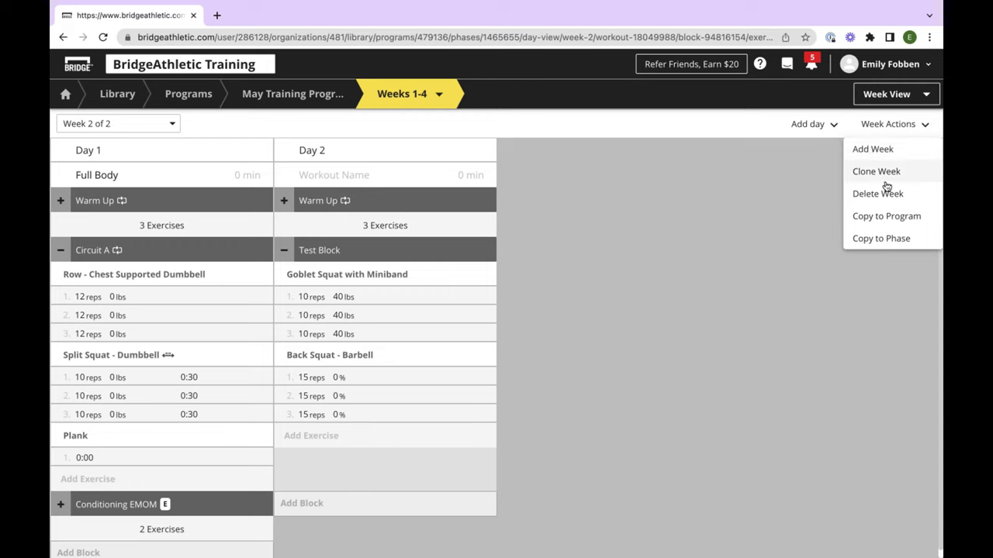
pyautogui.click(891, 174)
pyautogui.click(888, 126)
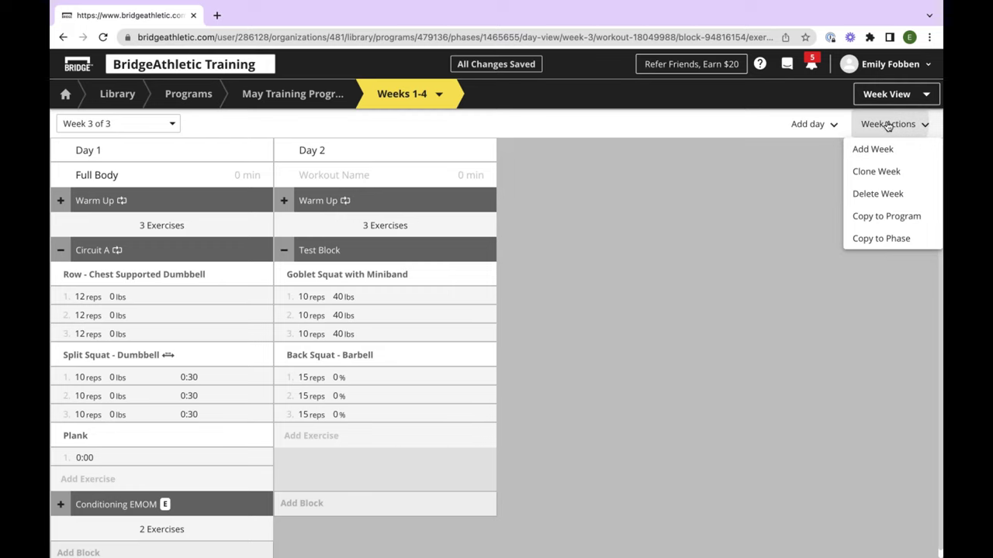
pyautogui.click(887, 171)
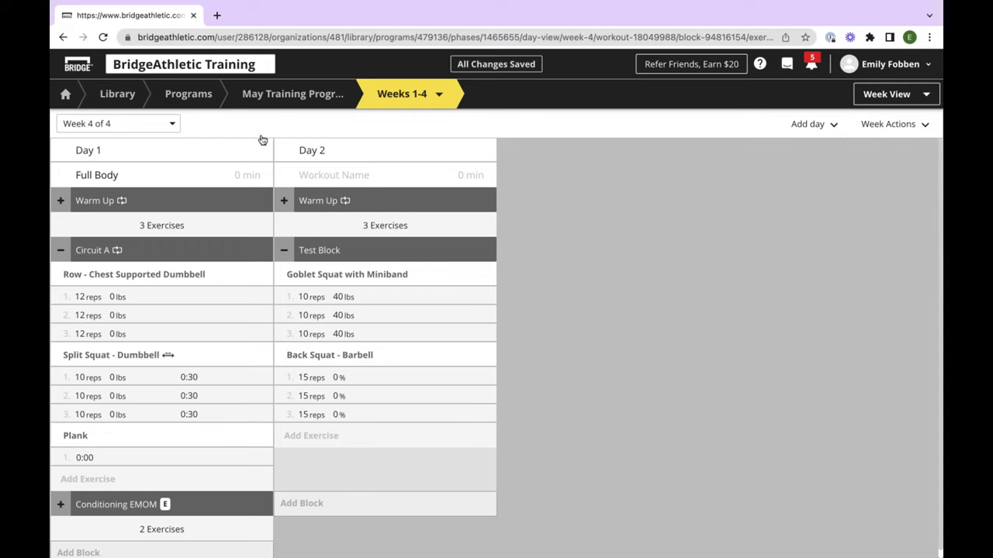
# Return to Week 1 and switch the phase from the week layout to Load Progression View
pyautogui.click(117, 128)
pyautogui.click(117, 145)
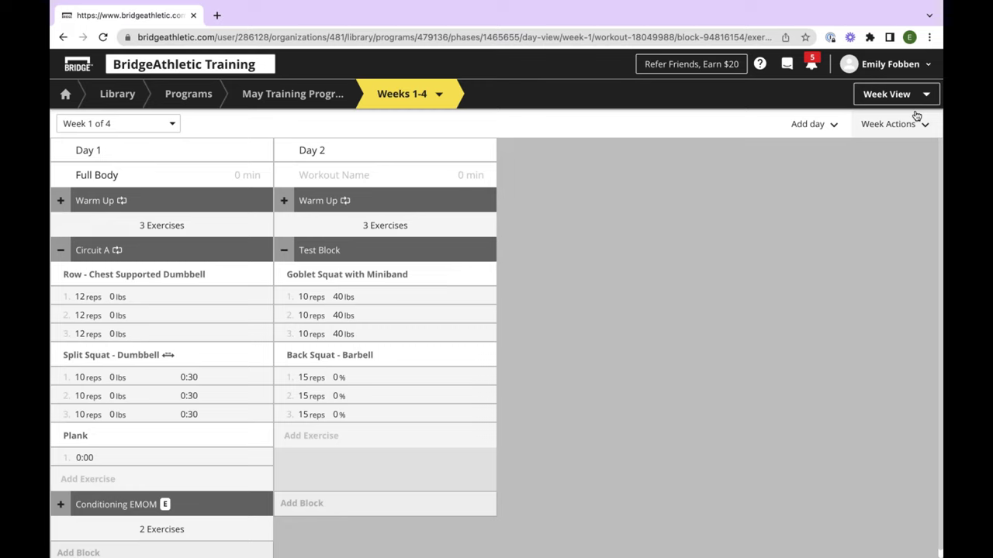
pyautogui.click(866, 104)
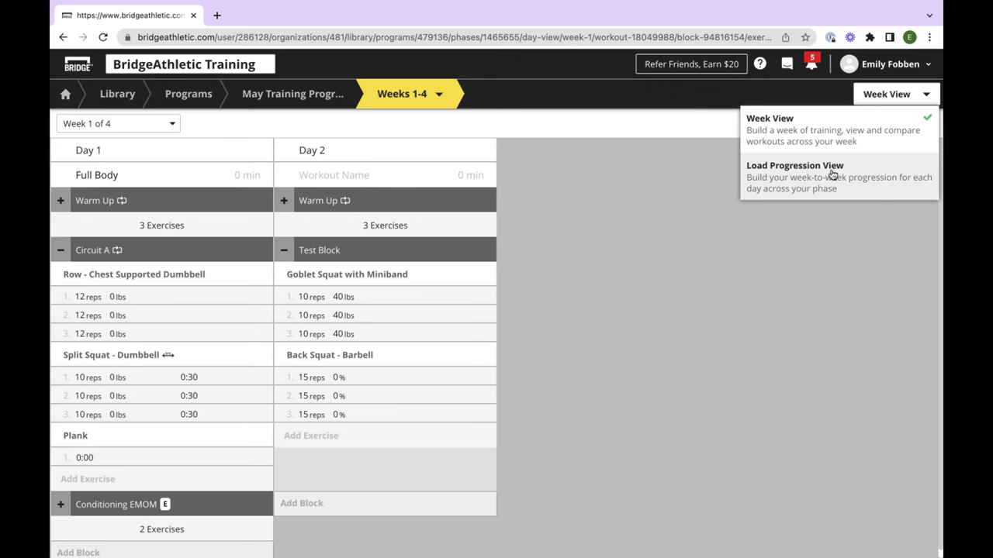
pyautogui.click(827, 183)
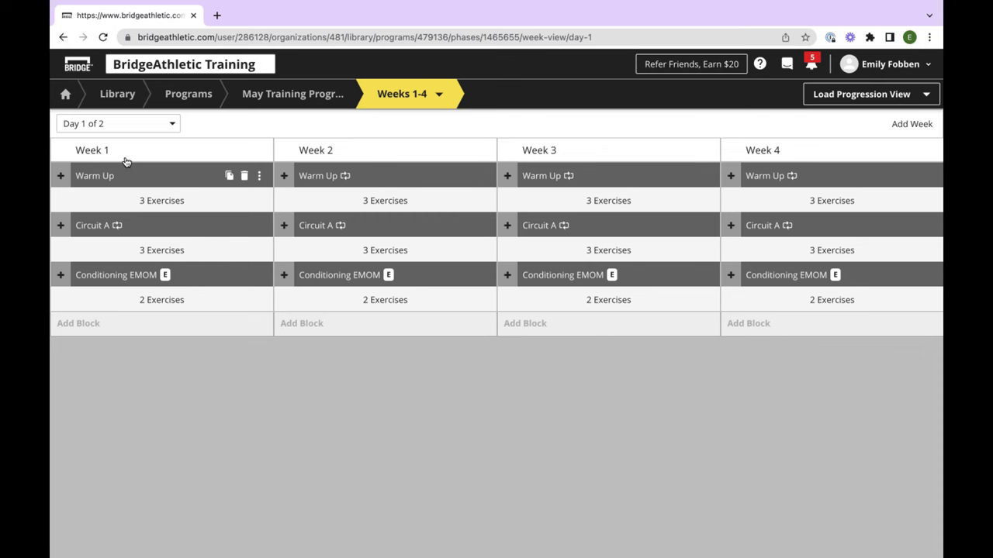
# Set all Row - Chest Supported Dumbbell sets to 15 reps in Weeks 3 and 4 of Day 1, and clone a fourth set in Week 4
pyautogui.click(61, 225)
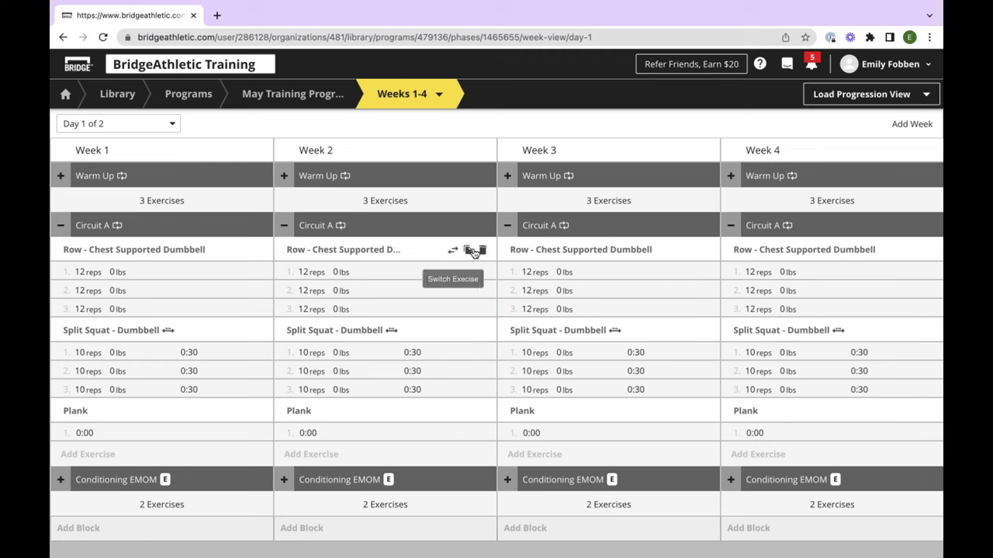
pyautogui.write('15')
pyautogui.click(643, 273)
pyautogui.click(813, 266)
pyautogui.write('15')
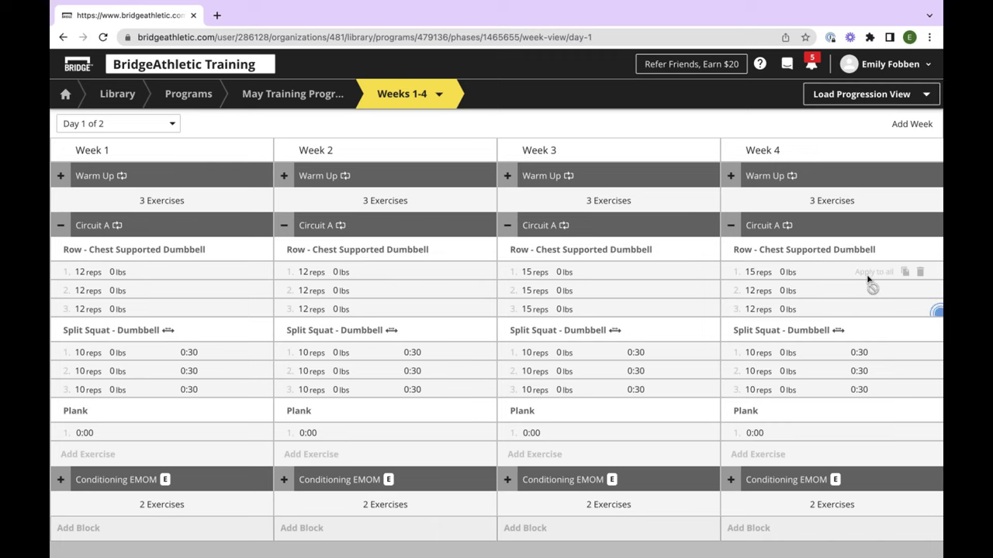
pyautogui.click(873, 273)
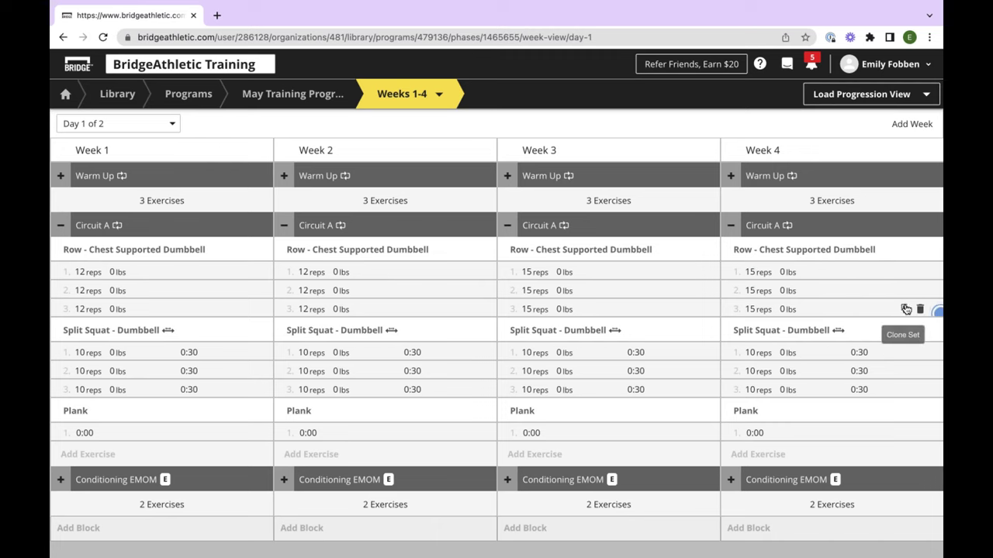
pyautogui.click(906, 310)
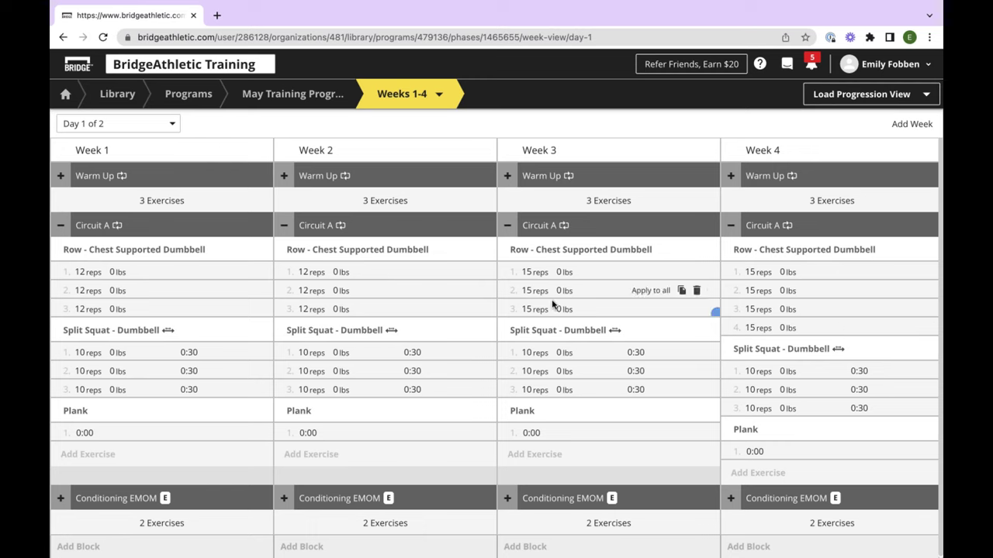
pyautogui.moveTo(645, 332)
# In Day 2's Test Block, set all Week 1 Back Squat - Barbell sets to 5 reps at 60 %1RME
pyautogui.click(133, 129)
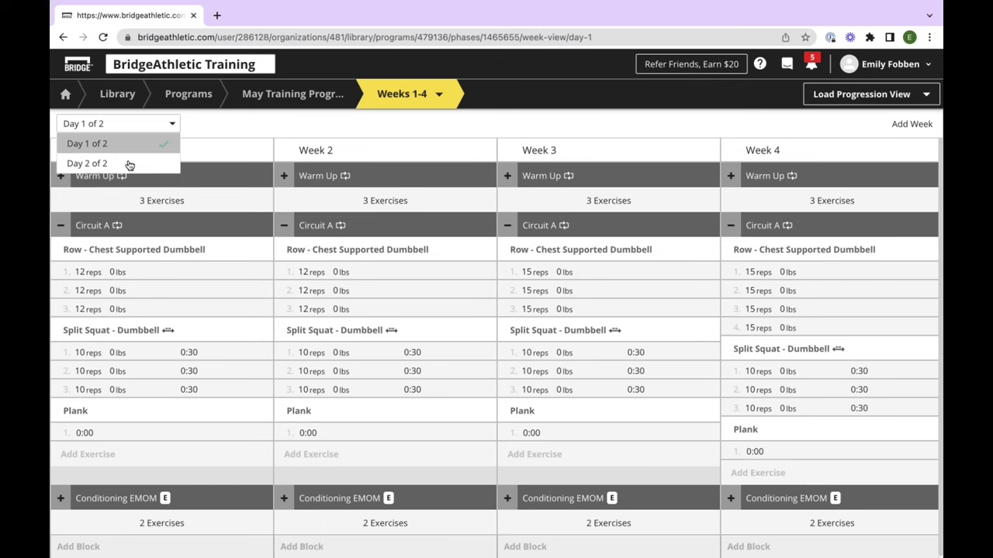
pyautogui.click(129, 166)
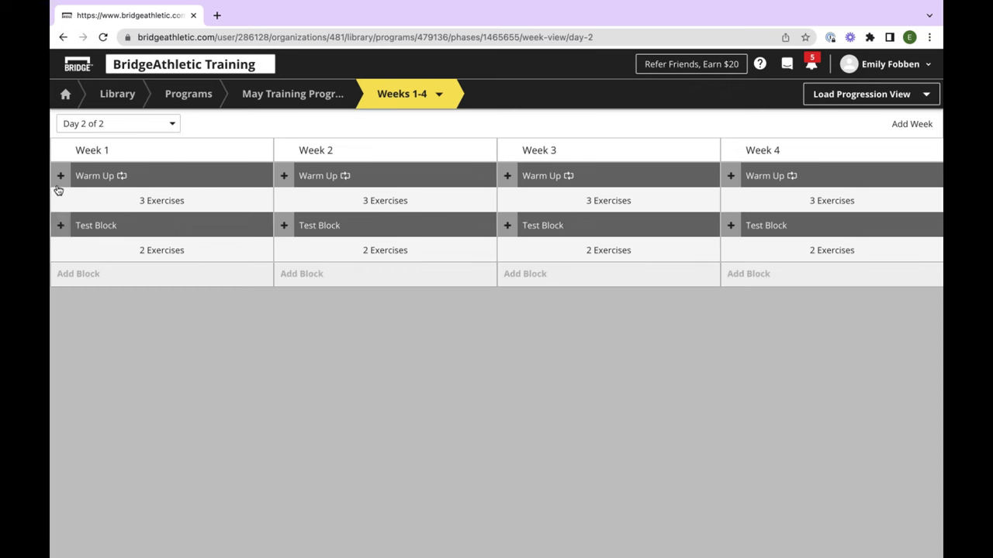
pyautogui.click(60, 225)
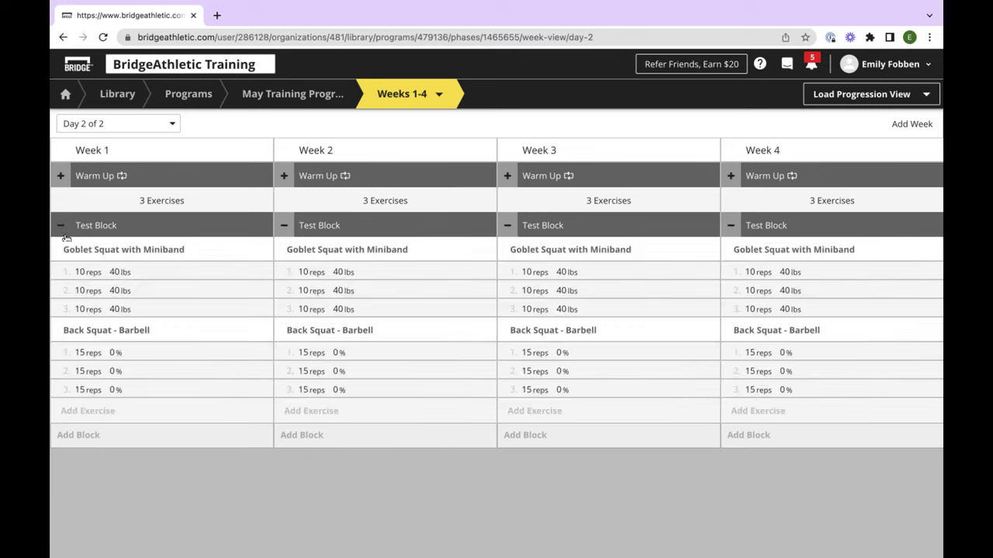
pyautogui.click(90, 337)
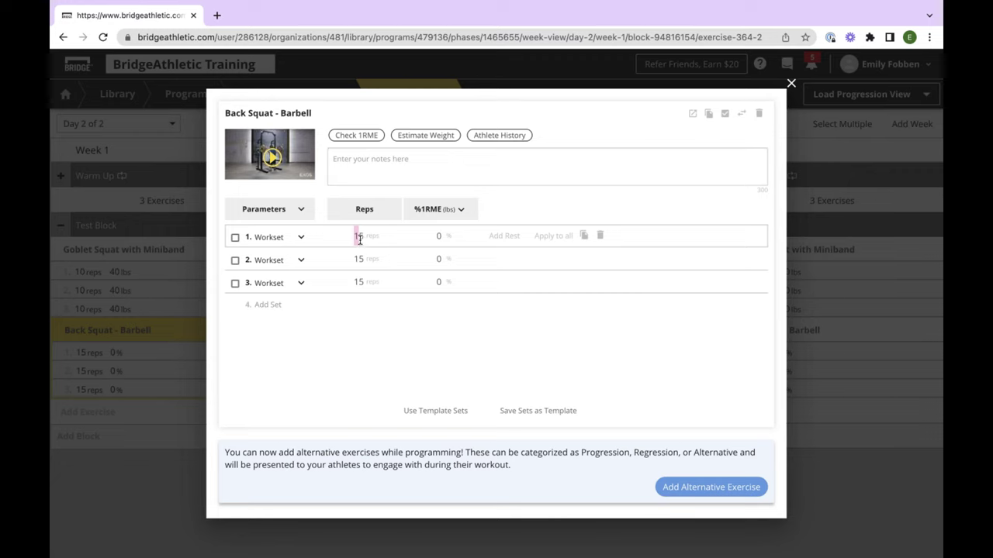
pyautogui.press('BackSpace')
pyautogui.click(553, 236)
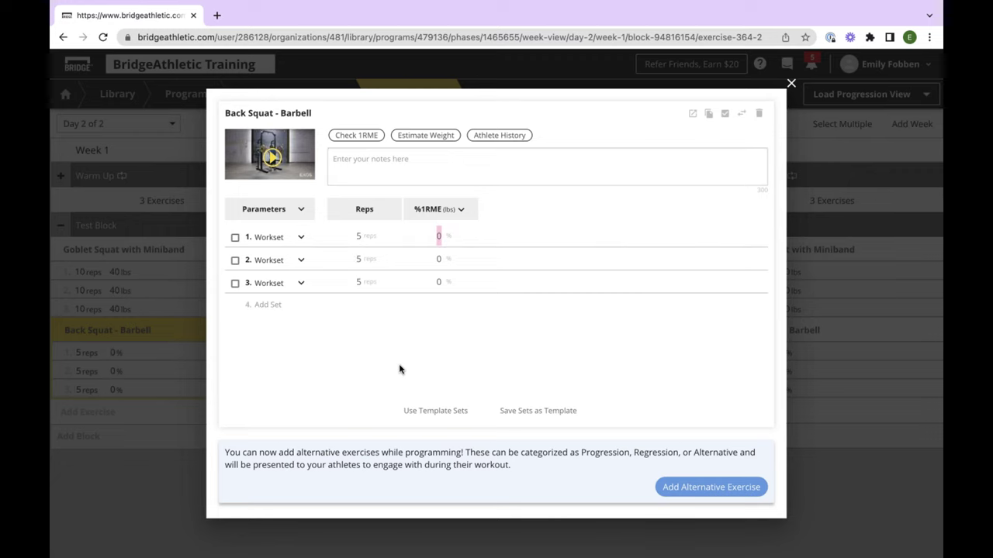
pyautogui.write('60')
pyautogui.click(539, 258)
pyautogui.click(822, 428)
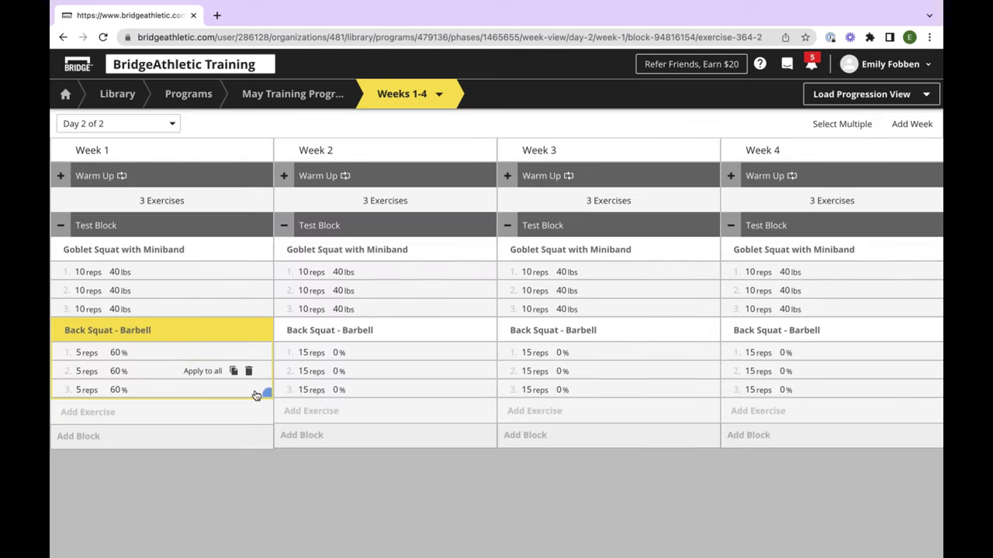
# Copy Week 1's Back Squat - Barbell prescriptions over Week 2's and set all Week 2 sets to 65%
pyautogui.moveTo(268, 396); pyautogui.dragTo(316, 401)
pyautogui.click(316, 401)
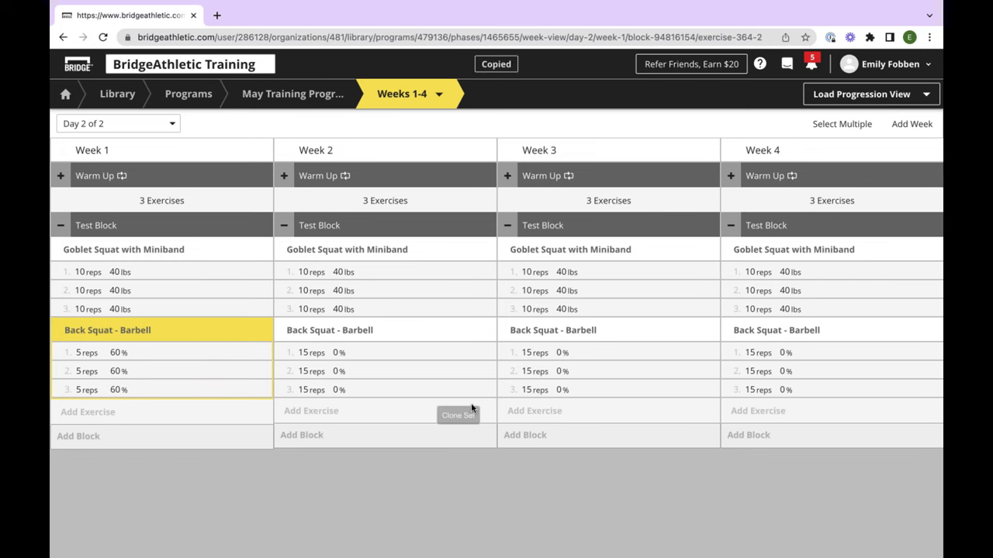
pyautogui.click(491, 390)
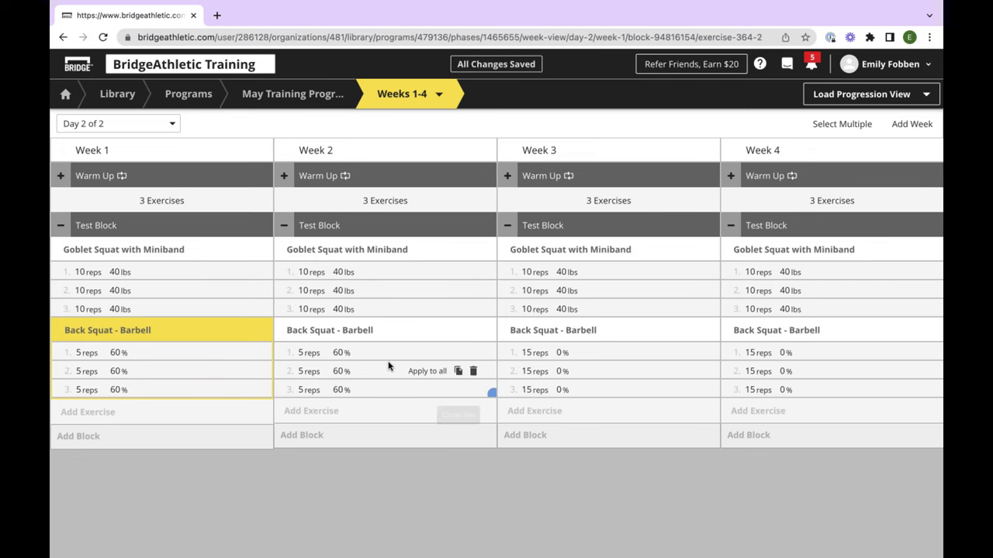
pyautogui.doubleClick(341, 353)
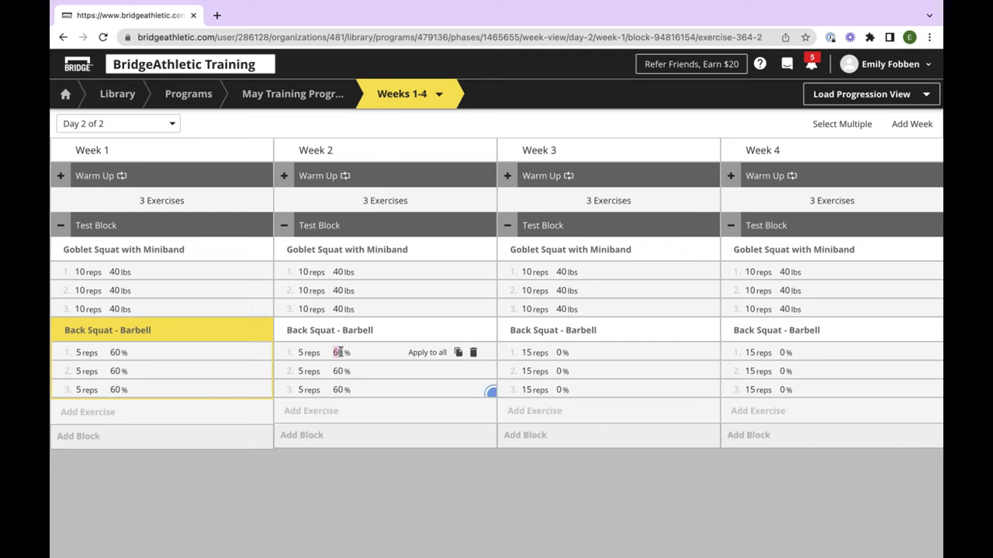
pyautogui.write('65')
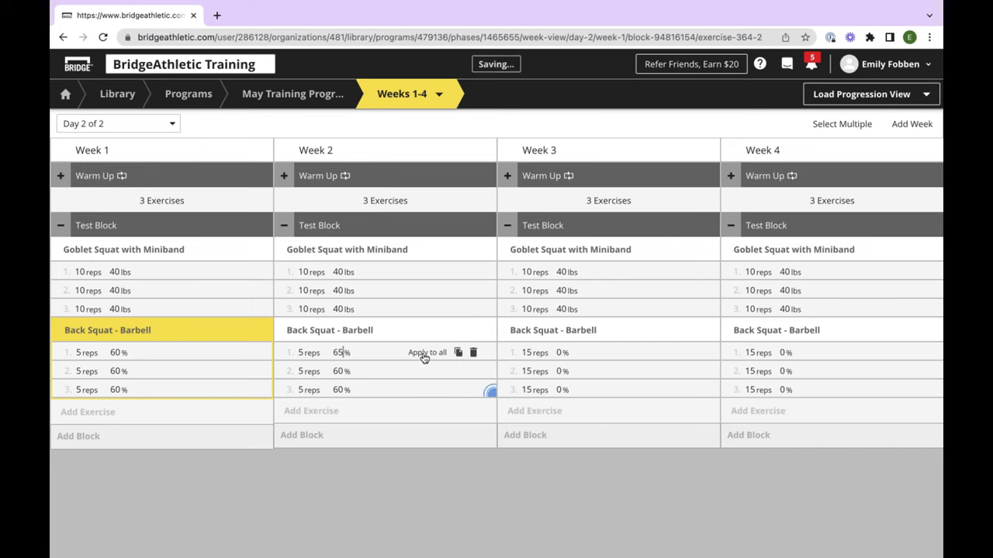
pyautogui.click(425, 353)
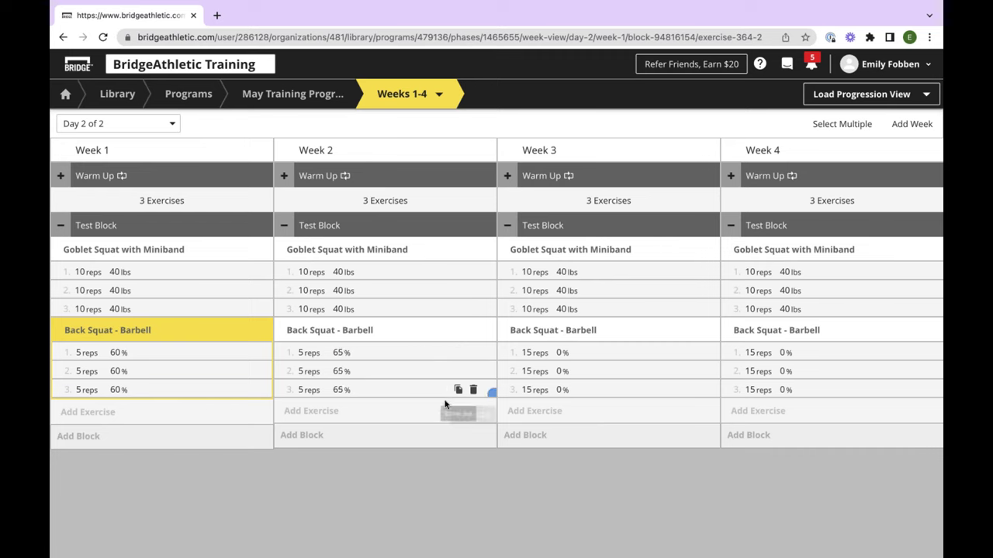
# Copy Week 2's Back Squat - Barbell prescriptions over Week 3's and set all Week 3 sets to 70%
pyautogui.click(463, 400)
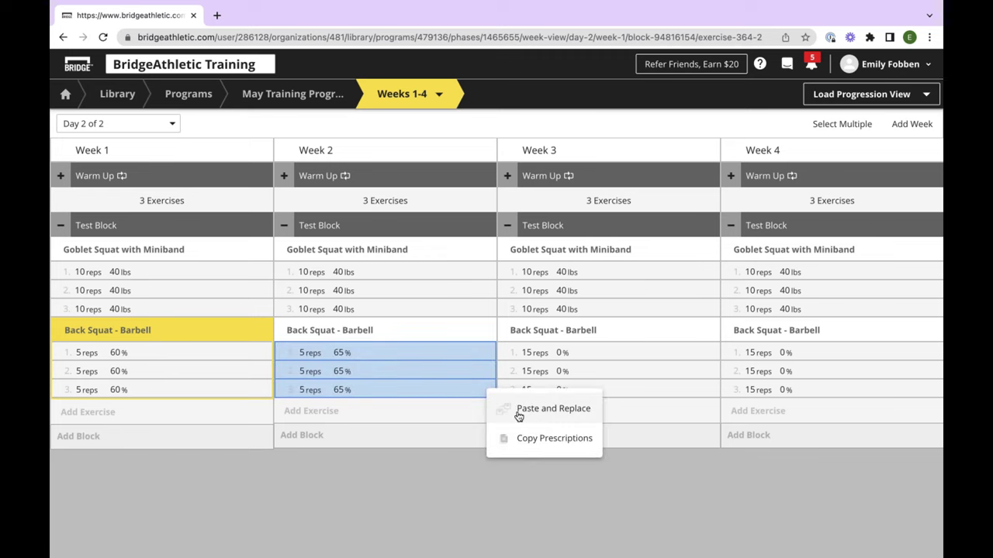
pyautogui.click(526, 439)
pyautogui.click(714, 392)
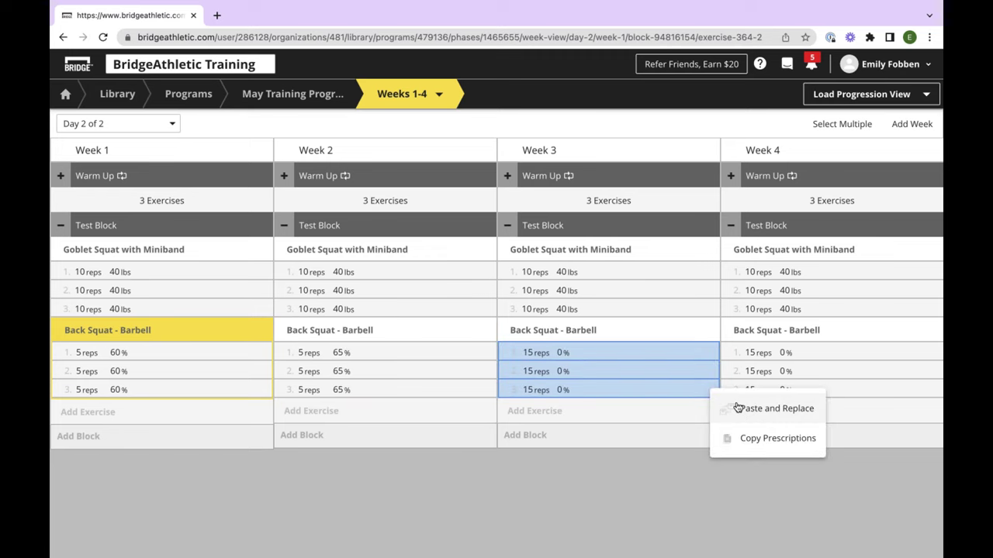
pyautogui.click(734, 405)
pyautogui.click(566, 353)
pyautogui.write('70')
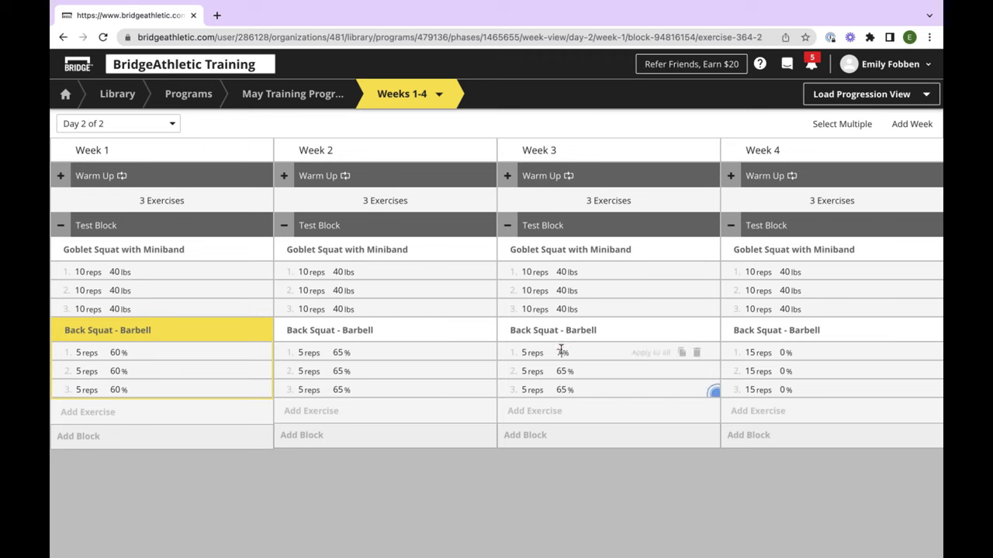
pyautogui.click(650, 353)
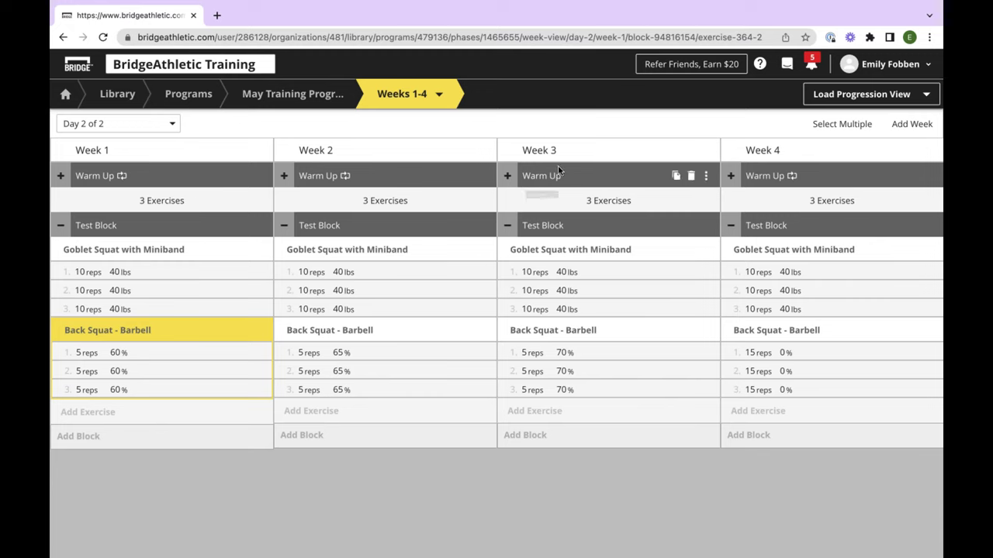
# Set Week 4's three Back Squat - Barbell sets to 5 reps at 80, 85 and 90%
pyautogui.click(782, 389)
pyautogui.write('9')
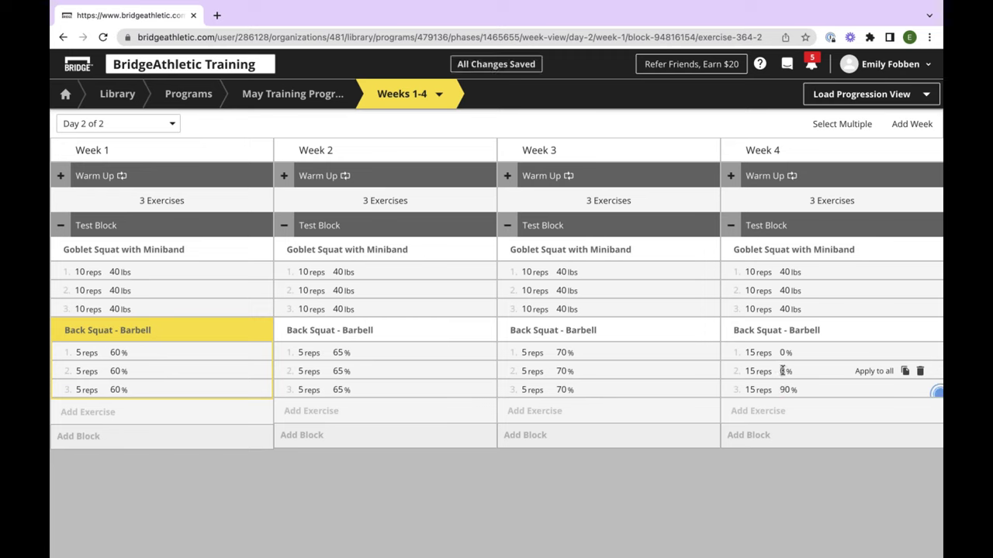
pyautogui.click(782, 371)
pyautogui.write('85')
pyautogui.click(782, 353)
pyautogui.write('8')
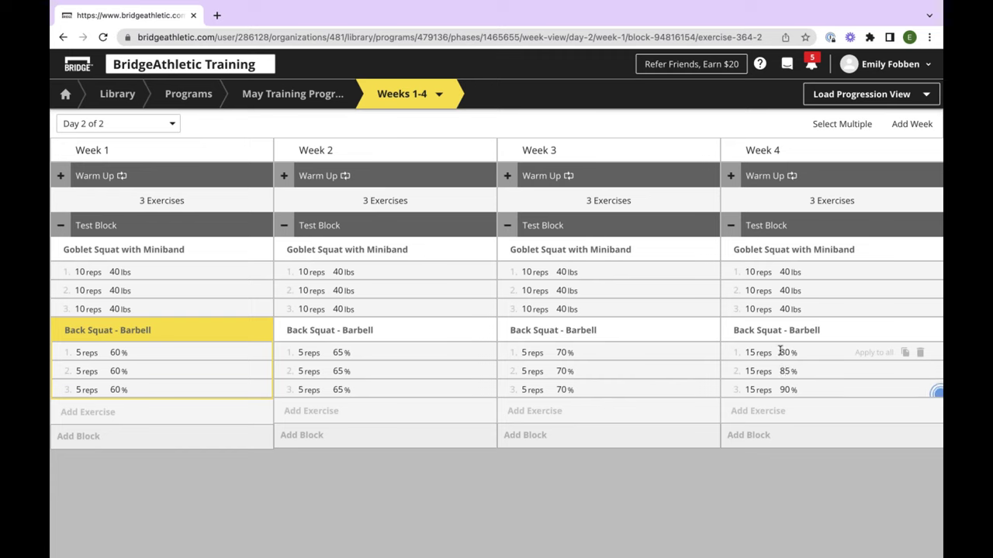
pyautogui.click(749, 352)
pyautogui.write('5')
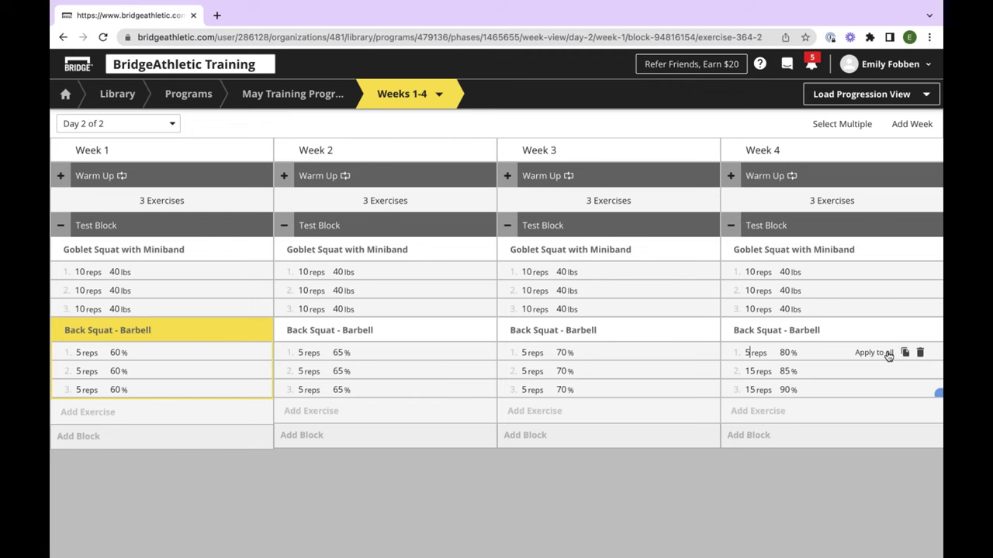
pyautogui.click(785, 371)
pyautogui.write('85')
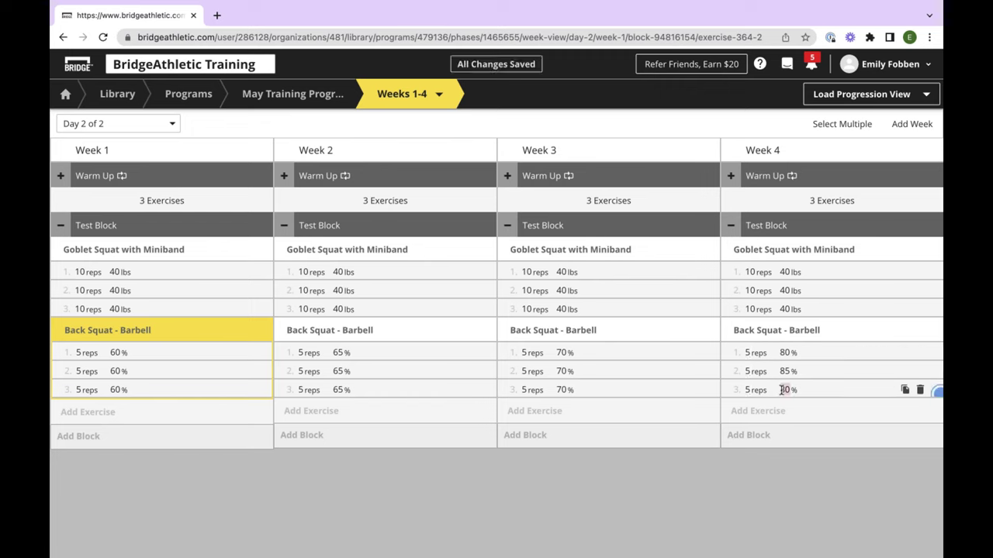
pyautogui.write('90')
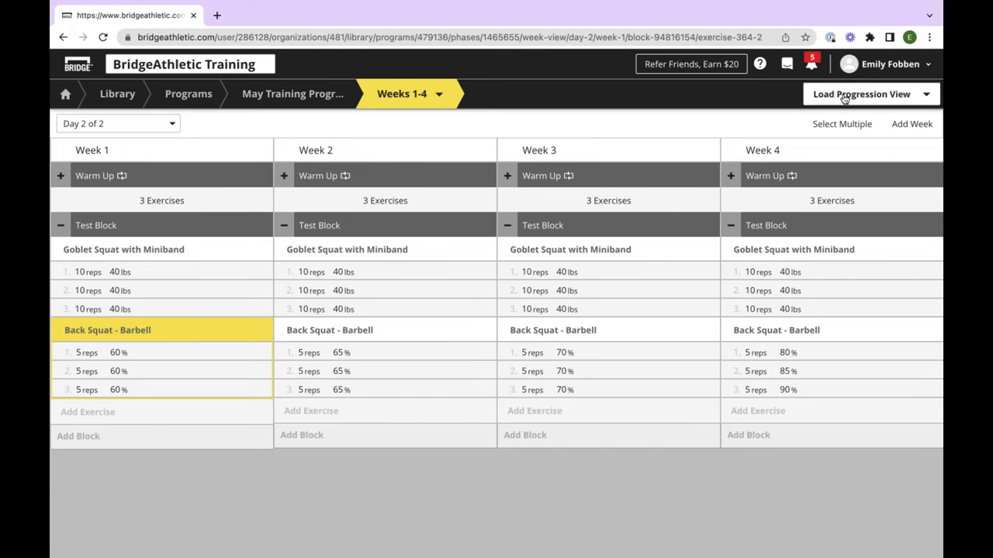
# Switch the phase to Week View and look through its other weeks before returning to Week 1
pyautogui.click(845, 96)
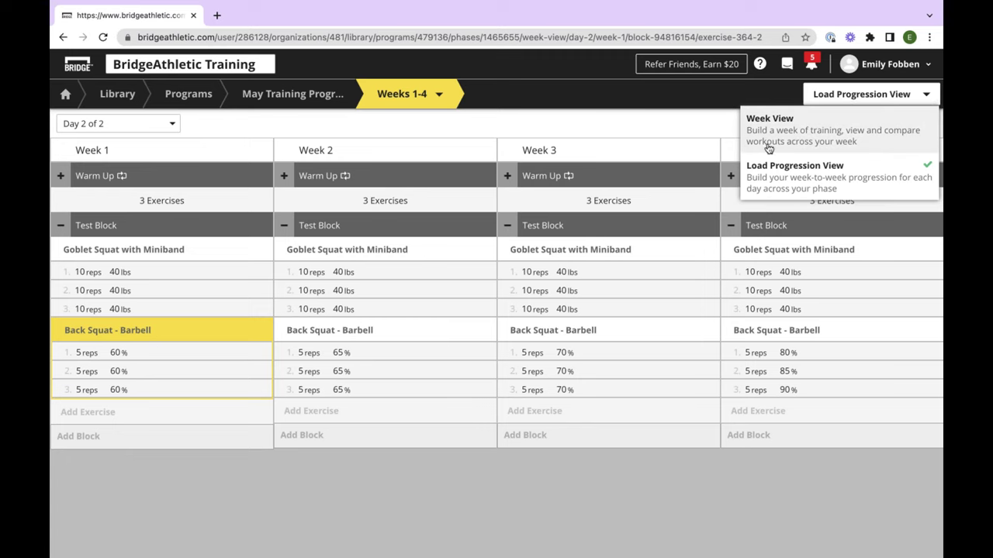
pyautogui.click(745, 126)
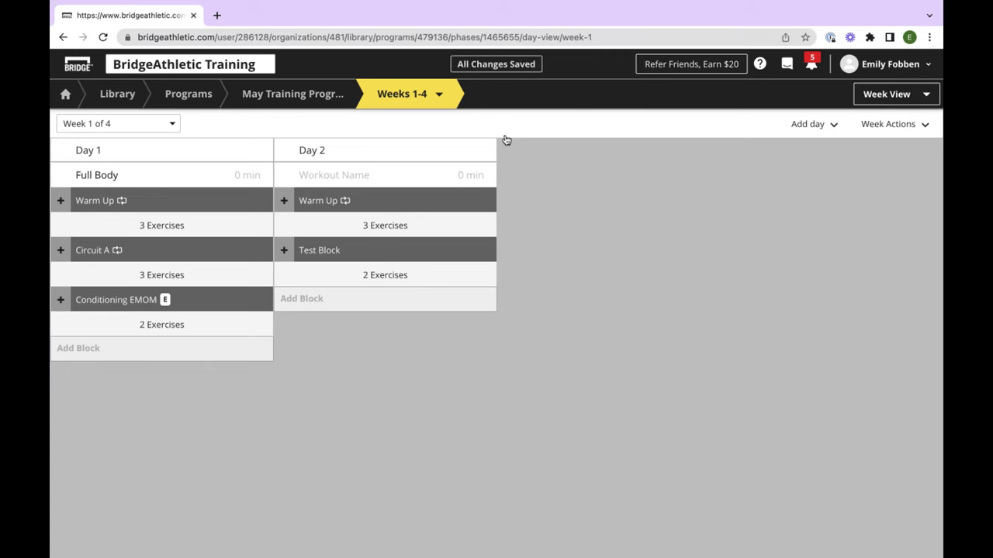
pyautogui.click(165, 119)
pyautogui.click(145, 163)
pyautogui.click(150, 129)
pyautogui.click(137, 183)
pyautogui.click(146, 130)
pyautogui.click(138, 143)
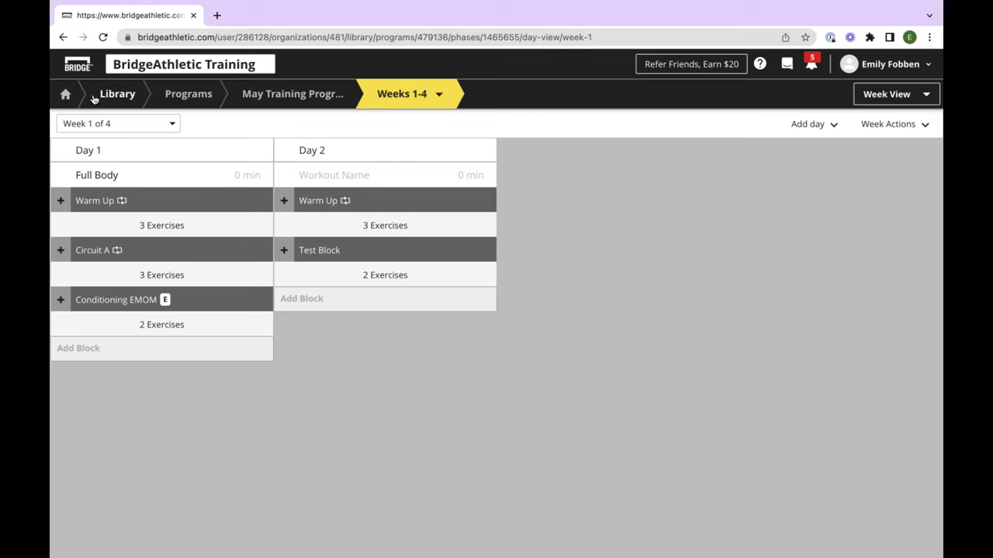
# Return through the May Training Program overview to the program library and list only My Programs
pyautogui.click(249, 97)
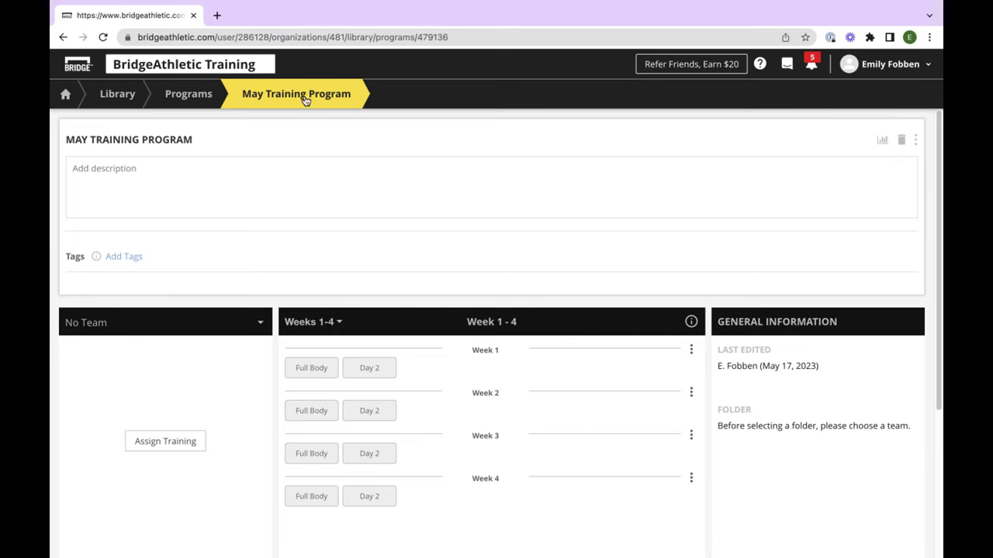
pyautogui.moveTo(363, 145)
pyautogui.click(203, 99)
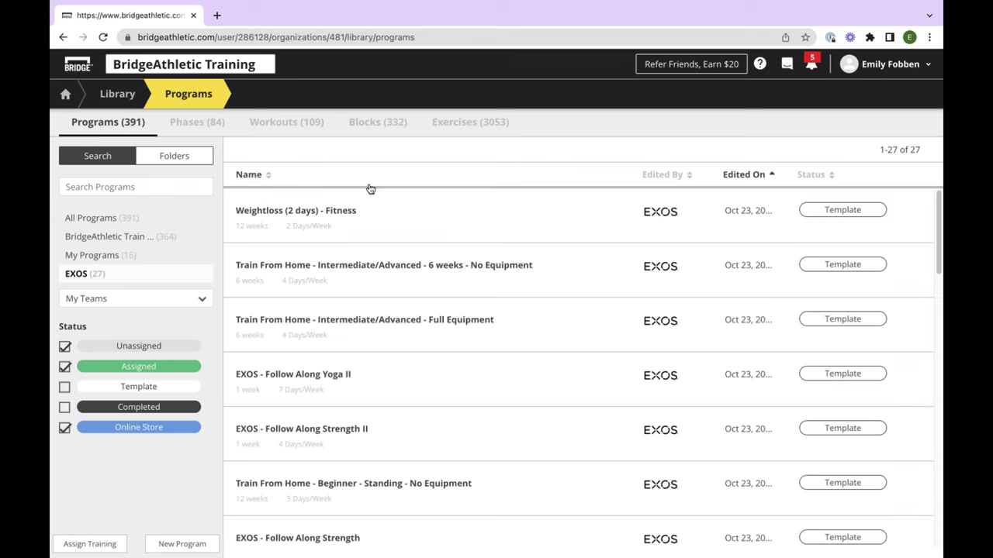
pyautogui.scroll(-1, 396, 261)
pyautogui.scroll(1, 466, 233)
pyautogui.click(85, 257)
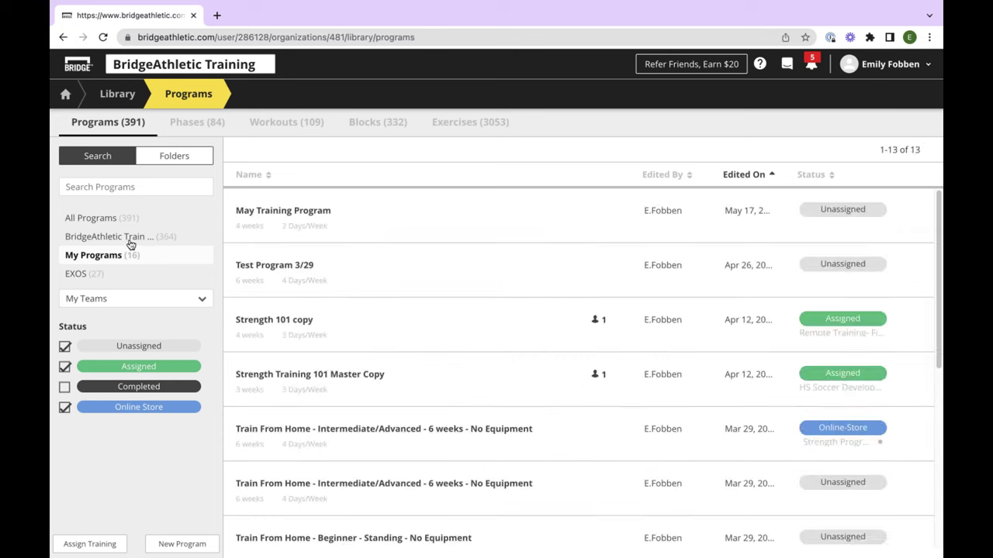
# Compare the All Programs, My Programs and EXOS lists, including programs with Completed status
pyautogui.click(103, 224)
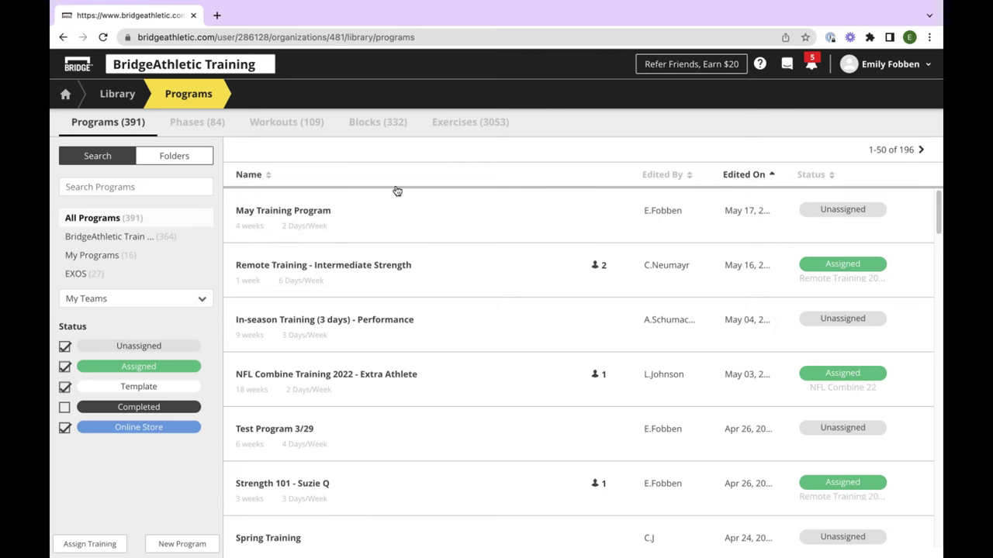
pyautogui.click(120, 258)
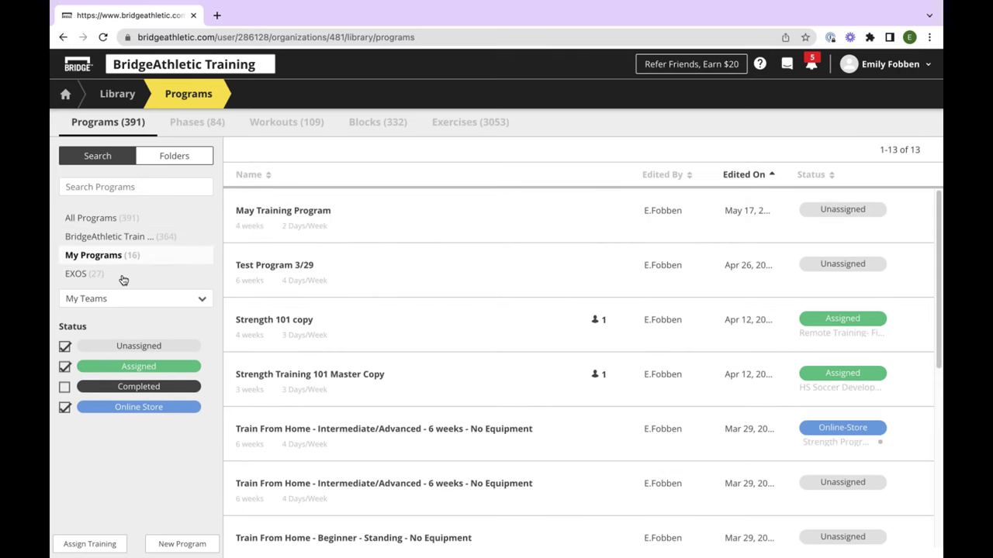
pyautogui.click(121, 278)
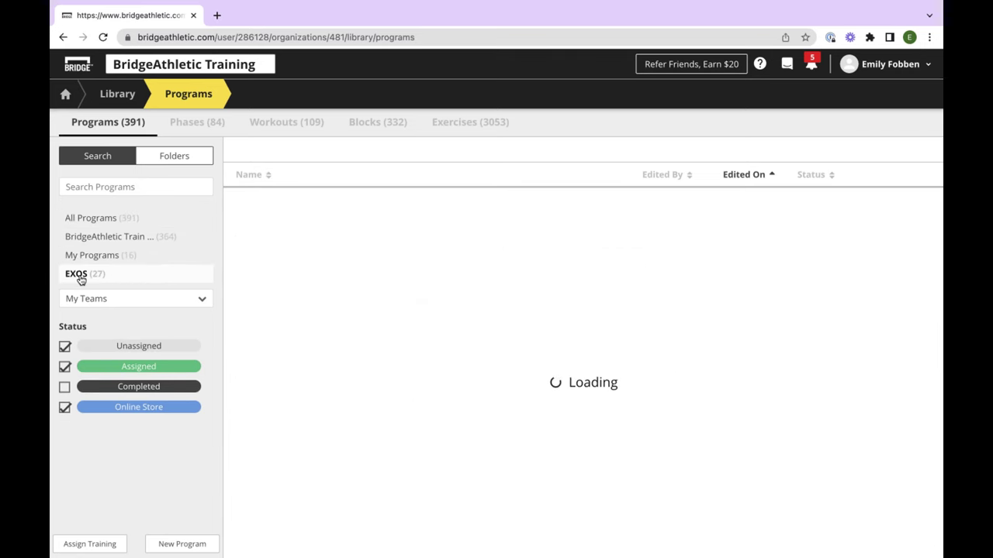
pyautogui.click(116, 260)
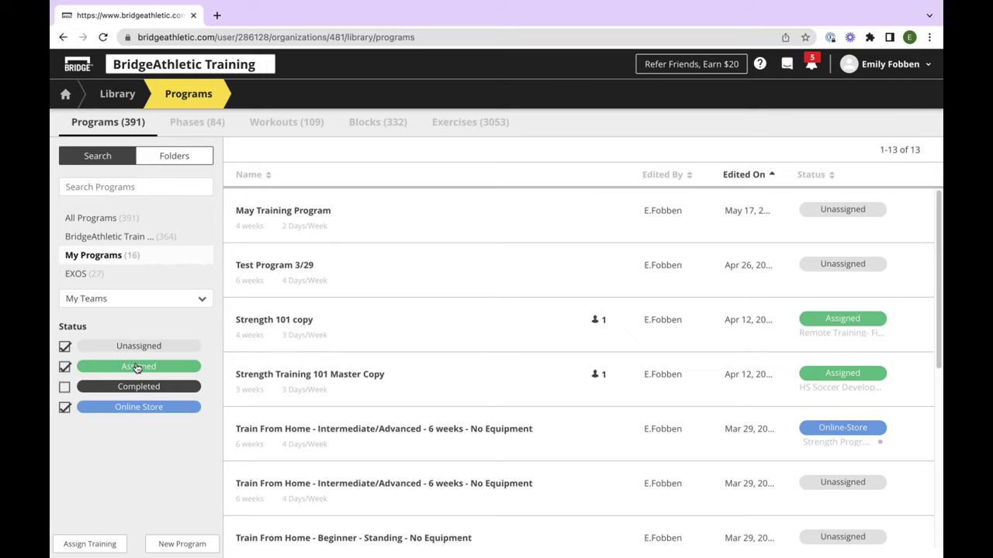
pyautogui.click(66, 389)
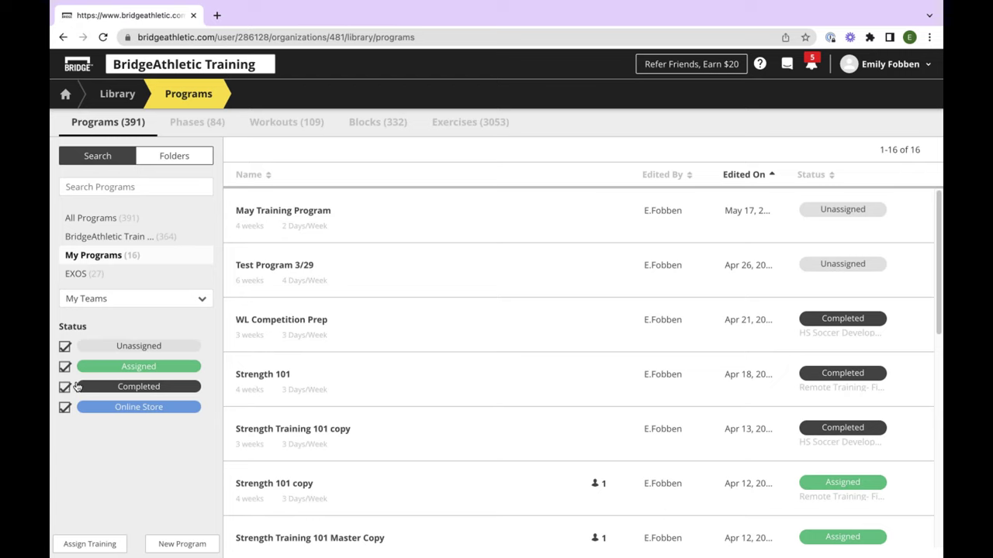
pyautogui.click(92, 218)
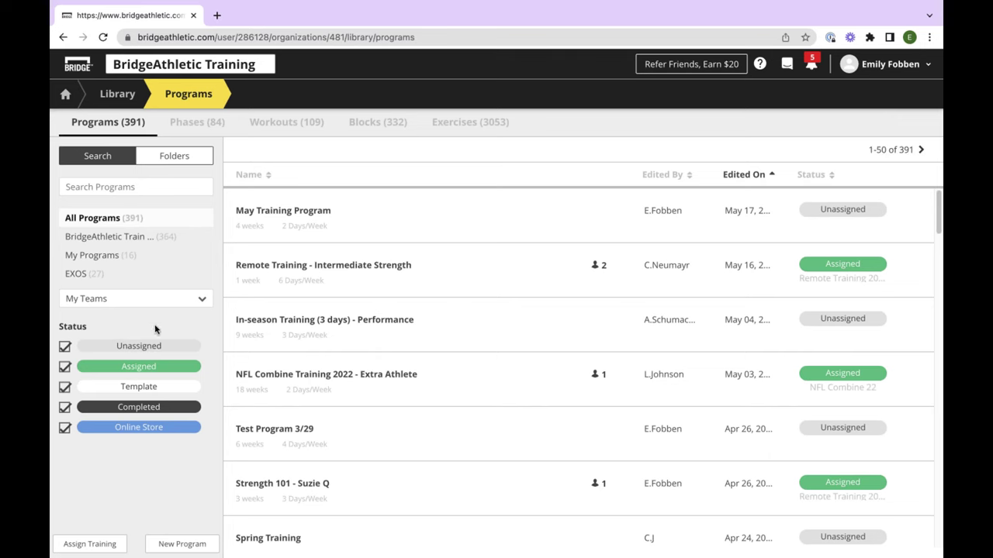
# Filter My Programs to Unassigned status only and open the May Training Program
pyautogui.click(66, 408)
pyautogui.click(65, 409)
pyautogui.click(65, 409)
pyautogui.click(65, 368)
pyautogui.click(65, 390)
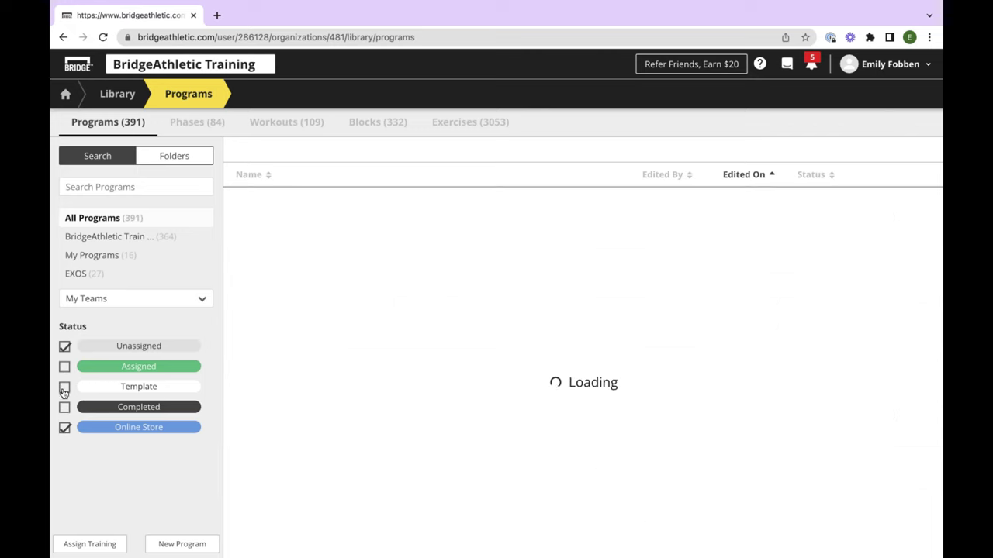
pyautogui.click(64, 427)
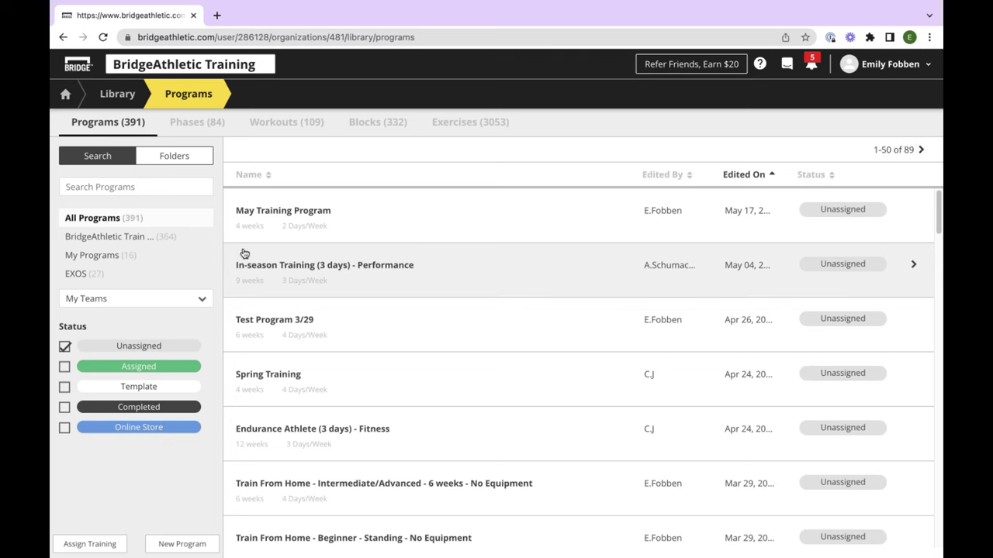
pyautogui.click(173, 257)
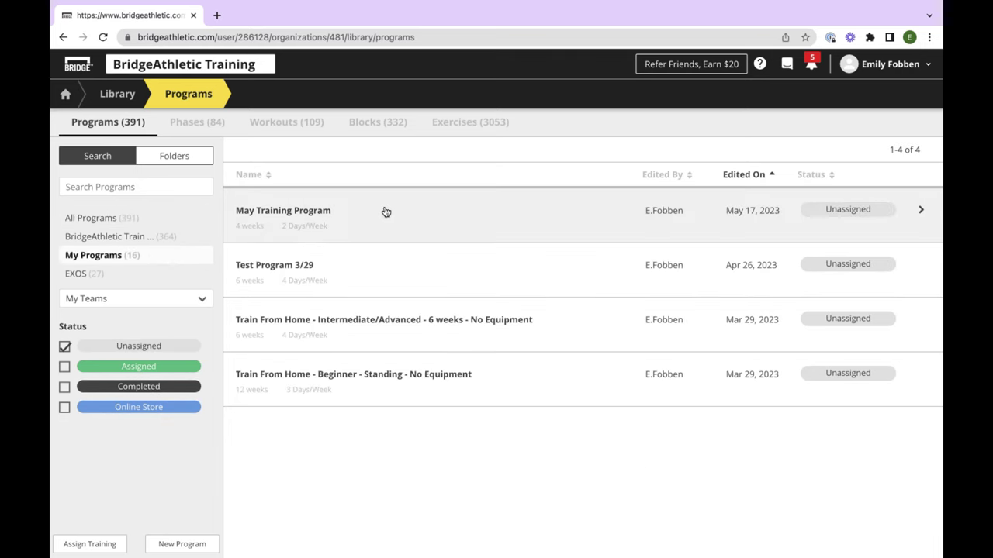
pyautogui.click(392, 216)
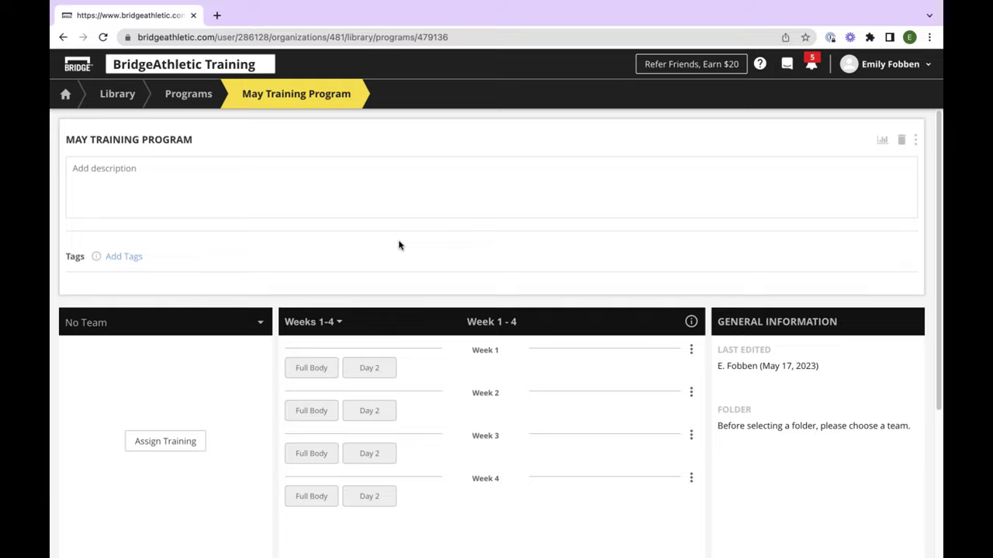
# Examine the program overview, including its phase selector, the actions available for Week 1 and the phase list
pyautogui.scroll(-3, 399, 246)
pyautogui.click(345, 222)
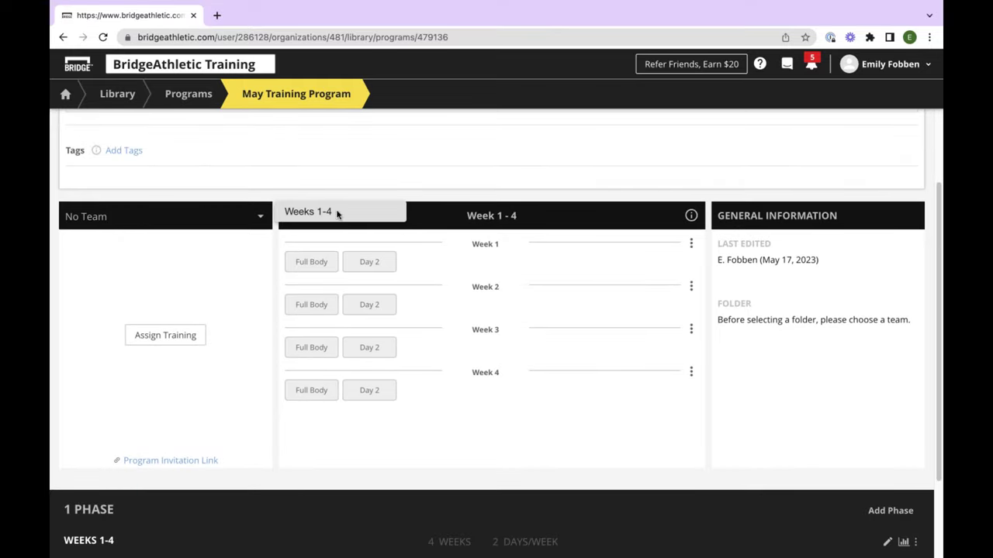
pyautogui.click(483, 221)
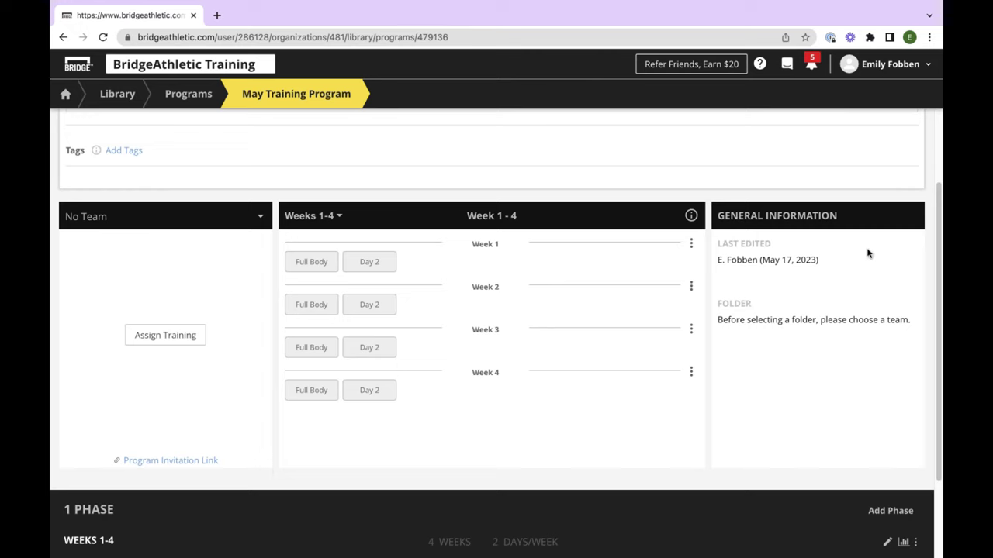
pyautogui.click(691, 245)
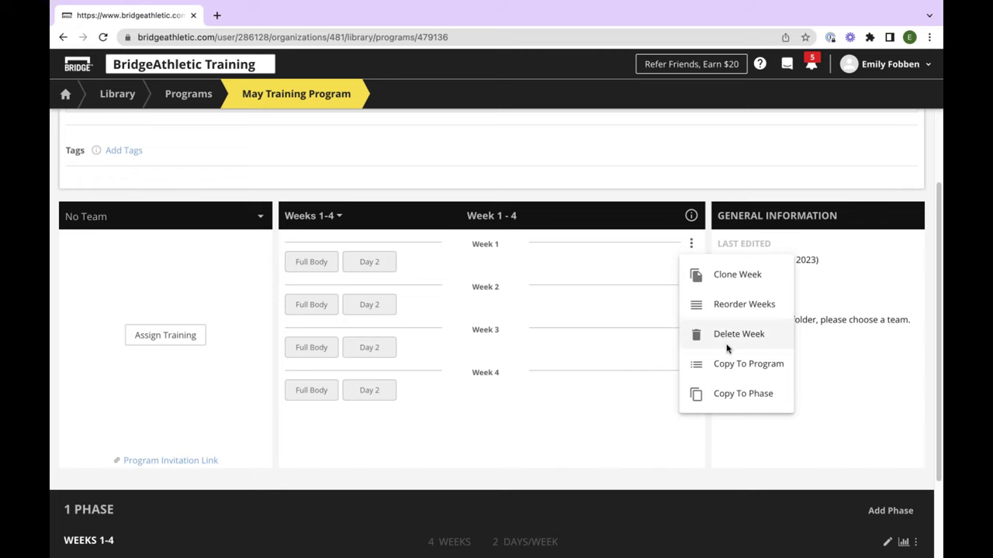
pyautogui.click(639, 187)
pyautogui.scroll(-3, 506, 220)
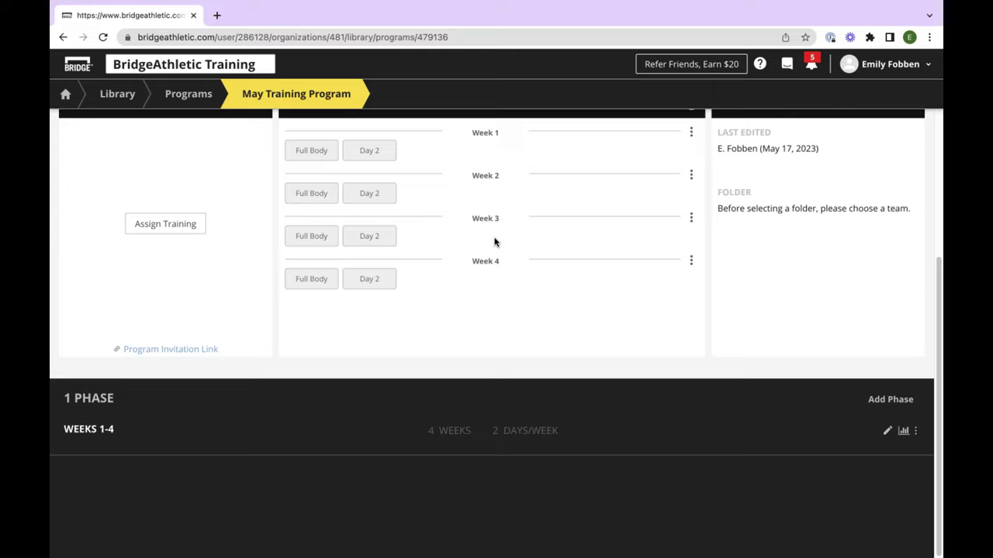
pyautogui.scroll(5, 495, 237)
pyautogui.scroll(1, 495, 238)
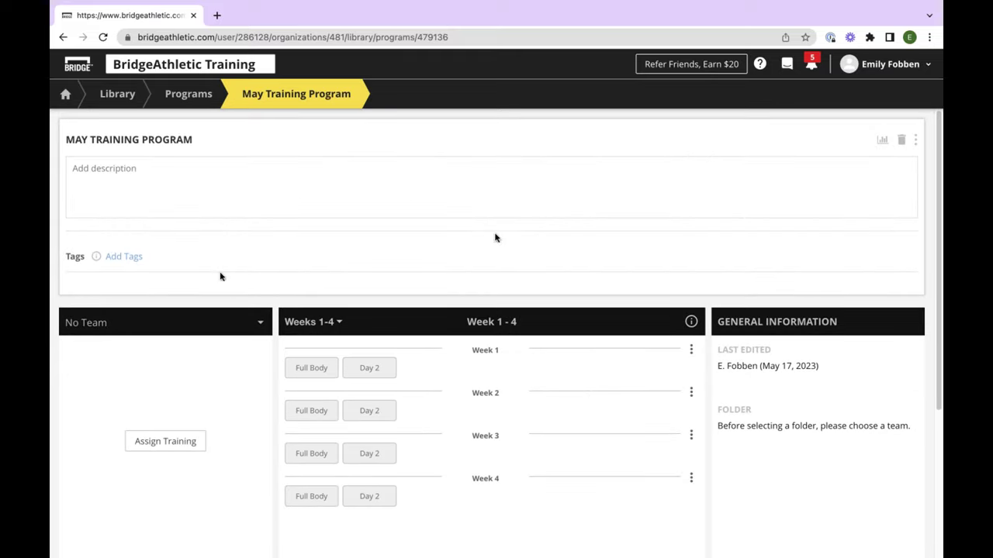
# Start assigning the training to the Remote Training- Fitness Group team and select its first two listed athletes
pyautogui.click(164, 444)
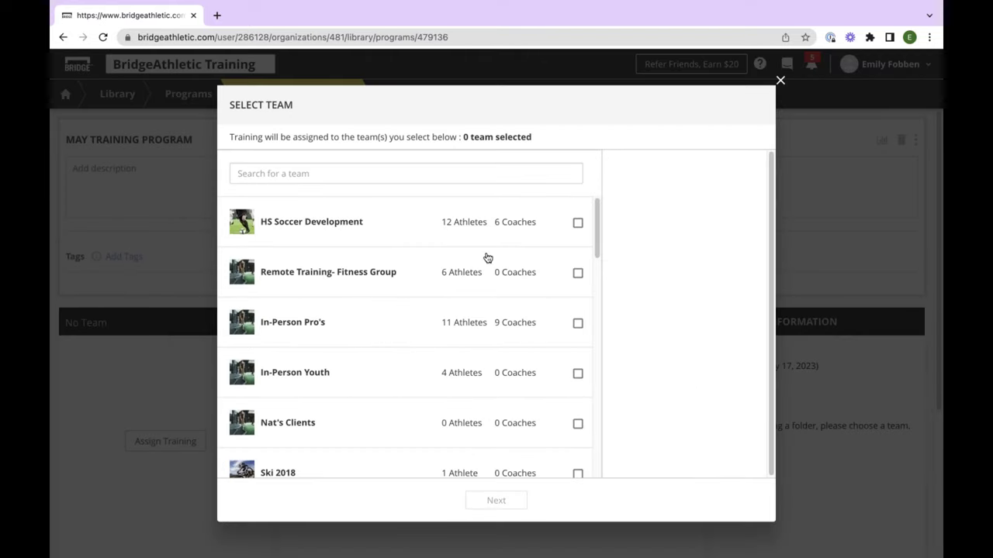
pyautogui.click(570, 276)
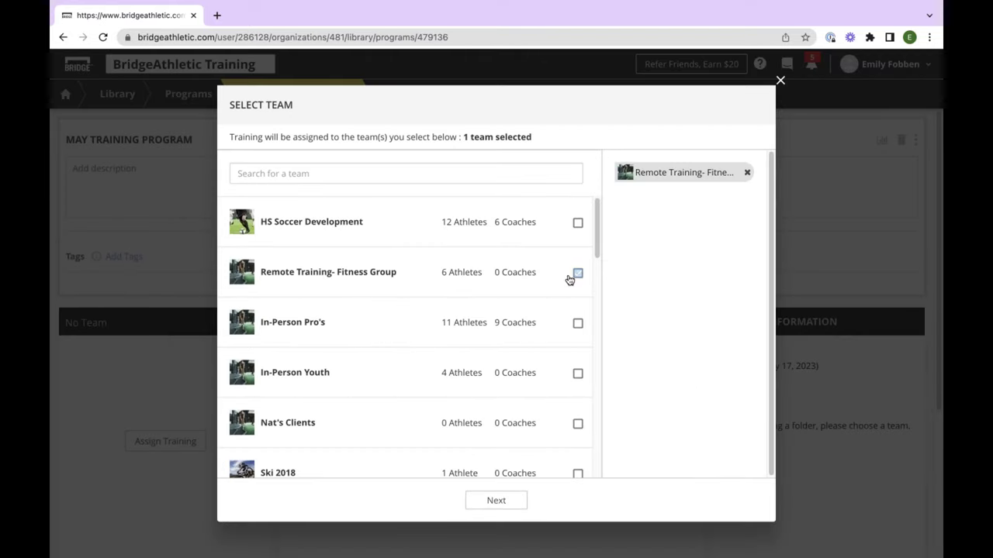
pyautogui.click(483, 501)
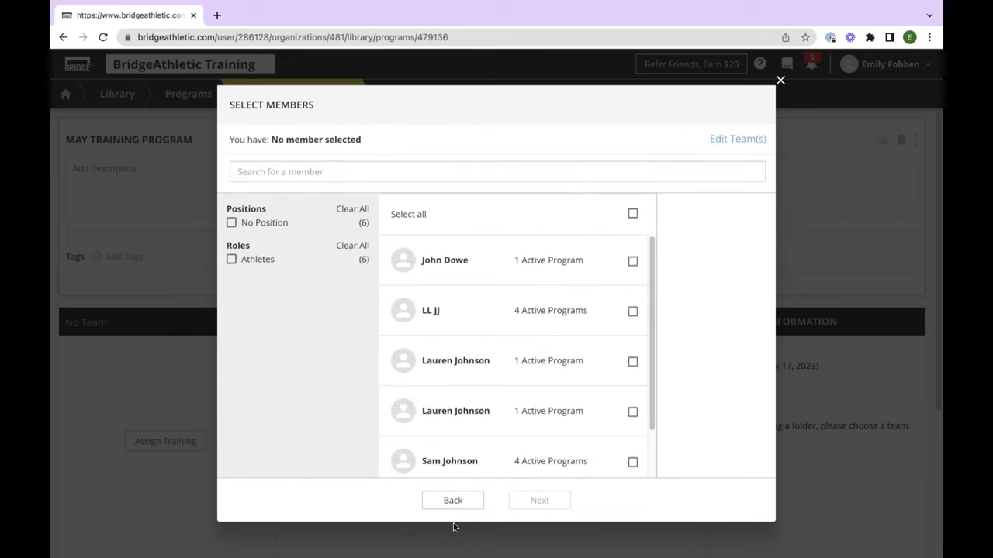
pyautogui.click(633, 215)
pyautogui.click(633, 215)
pyautogui.click(633, 261)
pyautogui.click(633, 311)
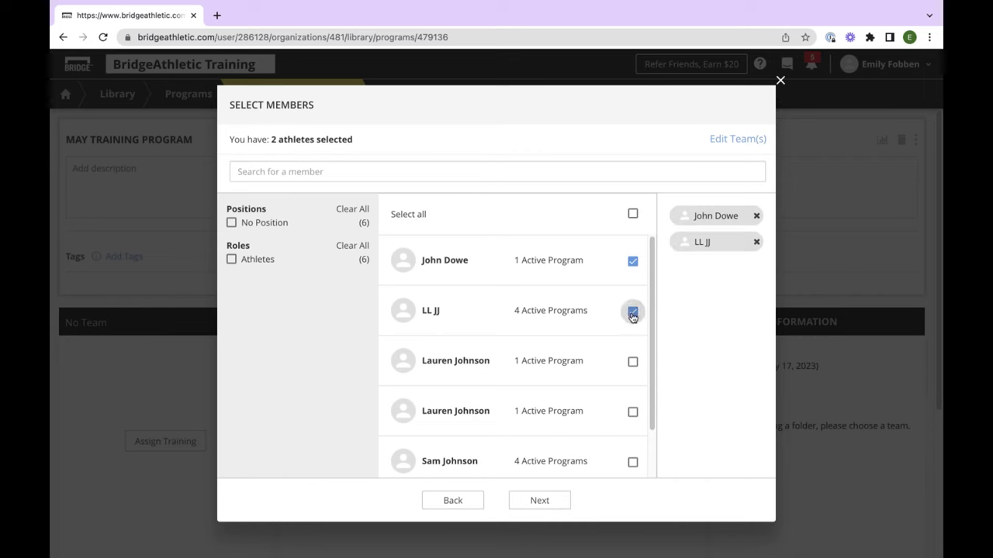
pyautogui.click(541, 502)
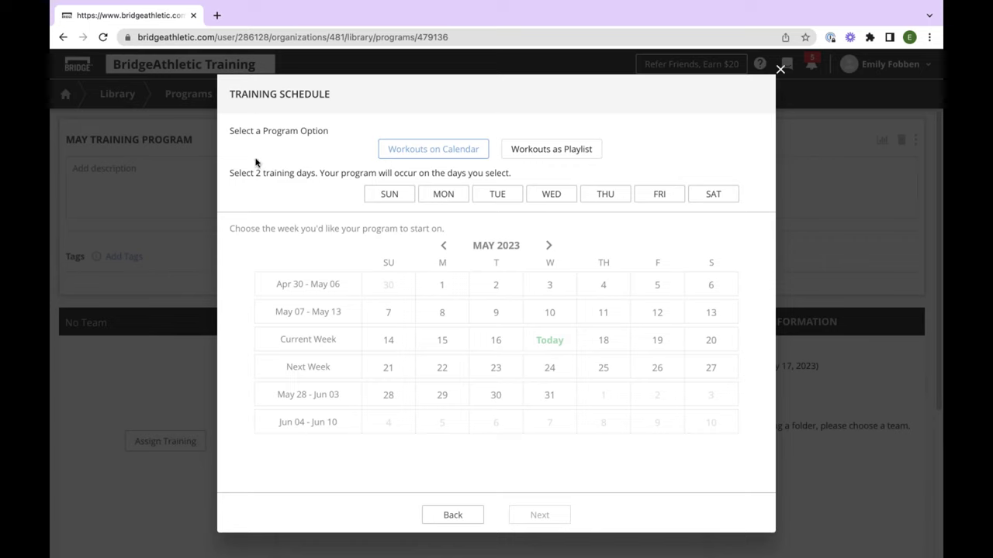
# Schedule the workouts on the calendar for Mondays and Wednesdays, starting in the current week, and continue to the review
pyautogui.click(448, 198)
pyautogui.click(539, 197)
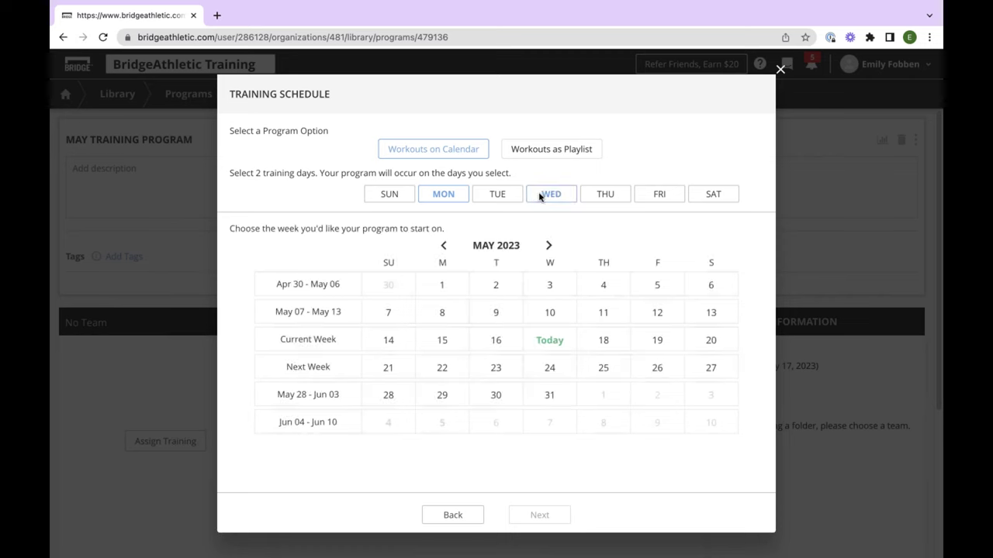
pyautogui.click(447, 346)
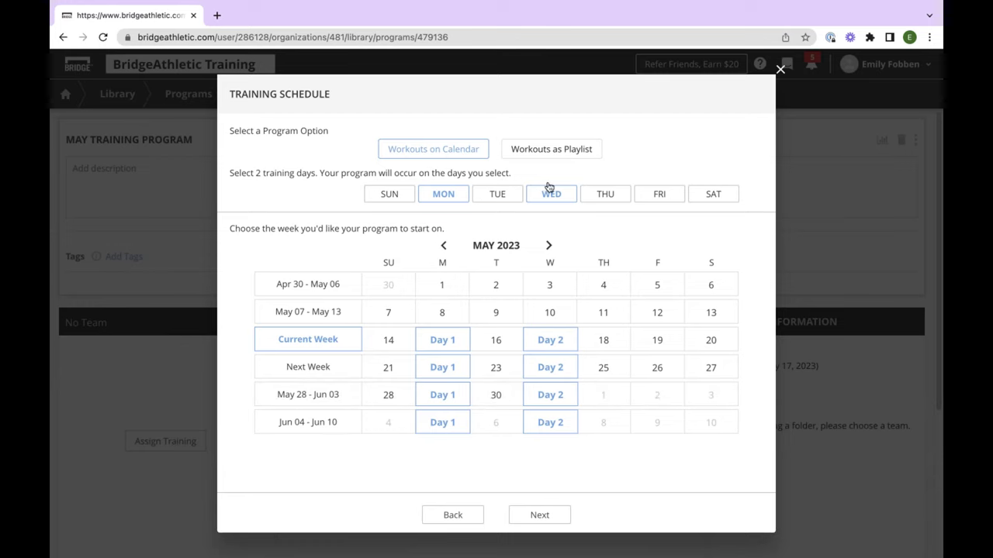
pyautogui.click(547, 517)
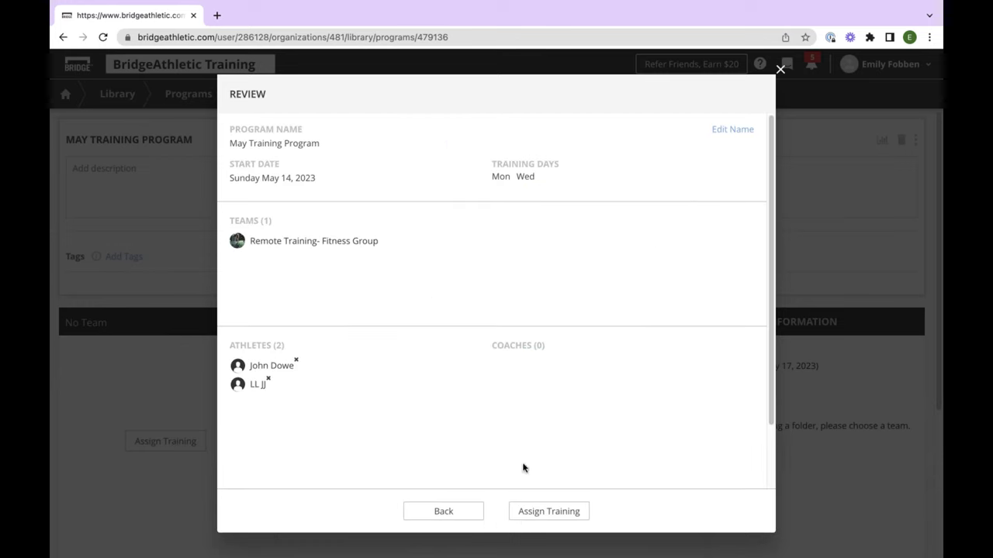
# Check which selected members have other active programs, decline to continue and cancel the training assignment
pyautogui.click(535, 515)
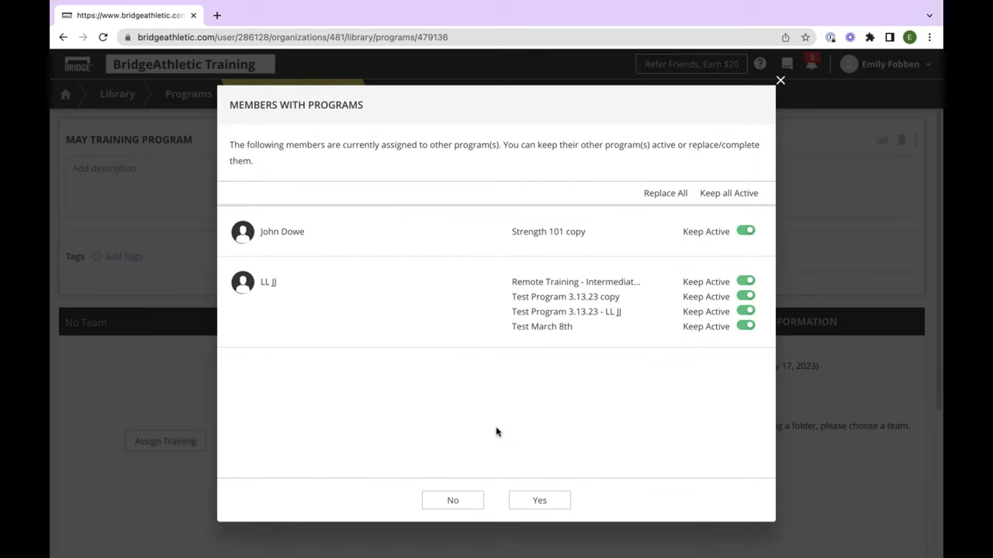
pyautogui.click(463, 505)
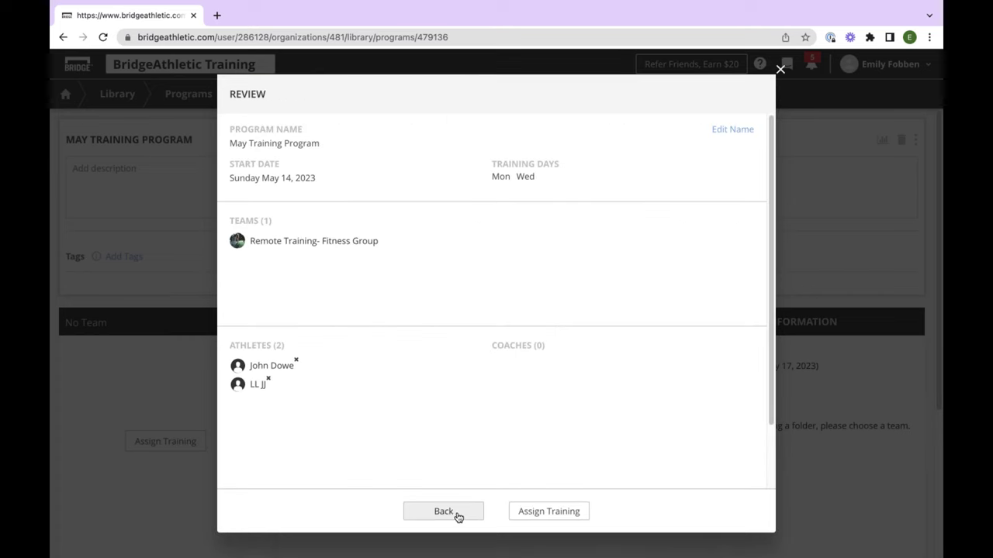
pyautogui.click(780, 69)
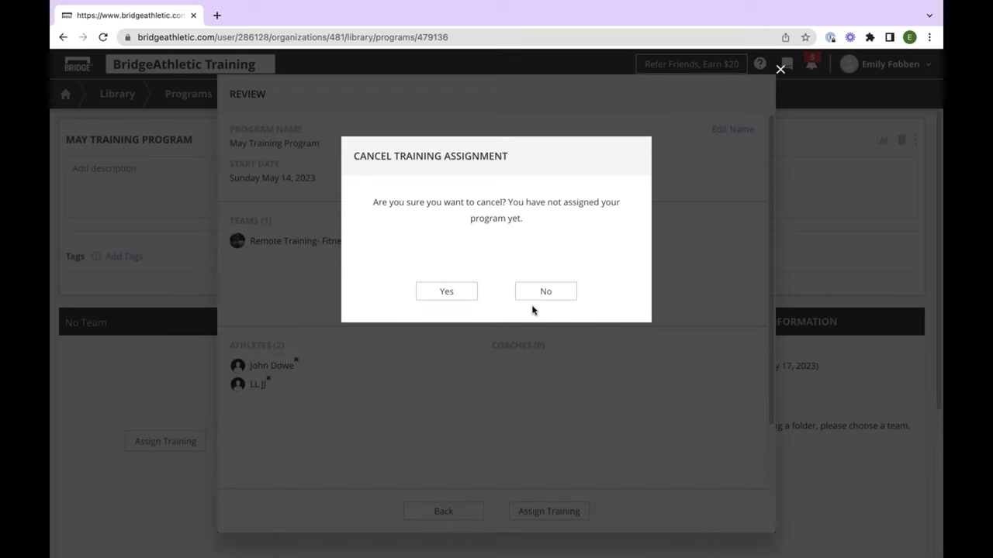
pyautogui.click(465, 295)
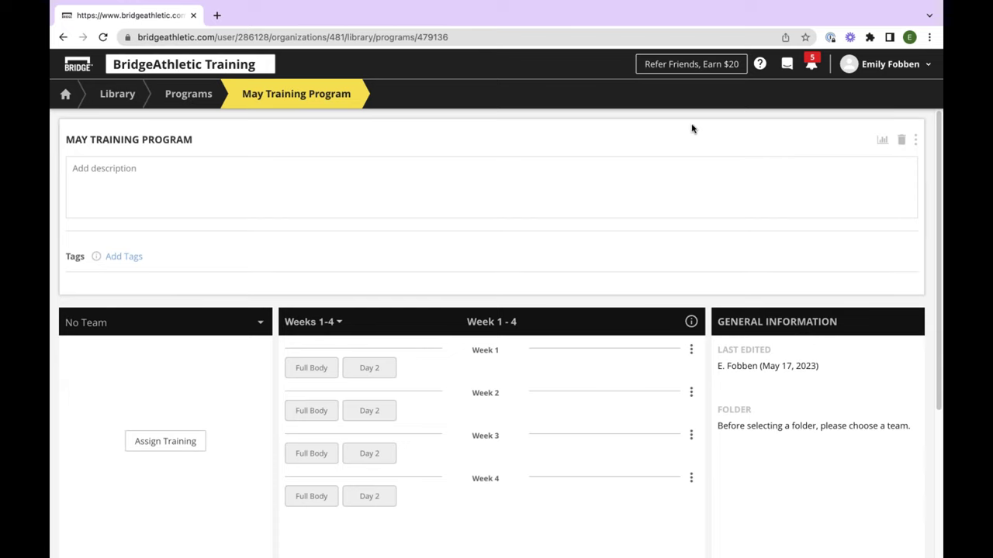
# Clone the May Training Program and rename the copy May Training Program Playlist
pyautogui.click(916, 139)
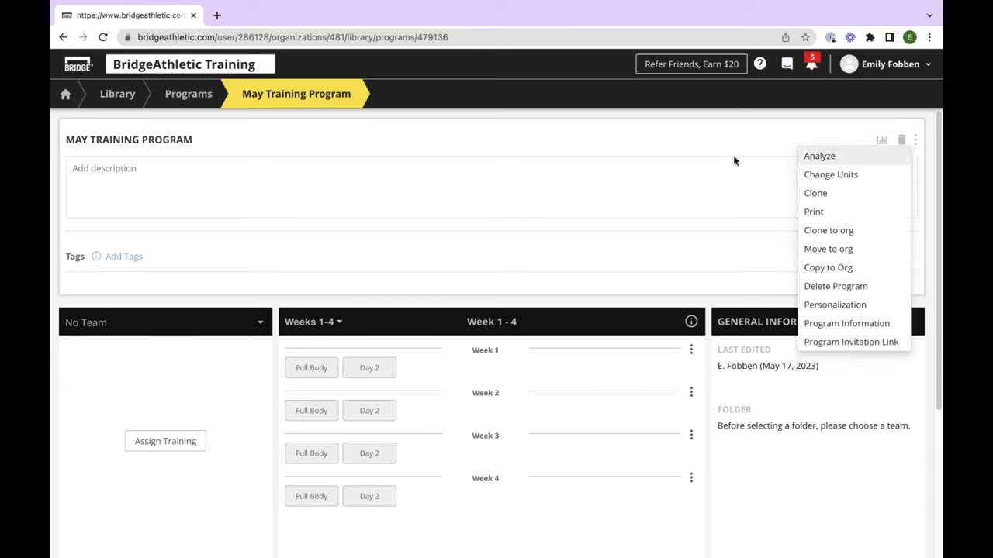
pyautogui.click(832, 192)
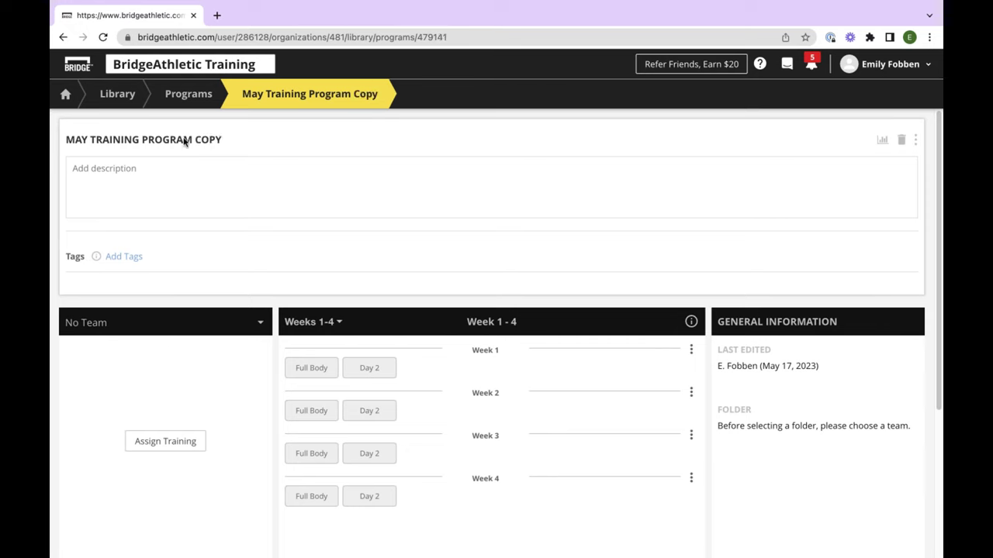
pyautogui.click(229, 138)
pyautogui.doubleClick(177, 141)
pyautogui.write('p')
pyautogui.press('BackSpace')
pyautogui.write('Playlos')
pyautogui.press('BackSpace')
pyautogui.press('BackSpace')
pyautogui.write('ist')
pyautogui.click(301, 160)
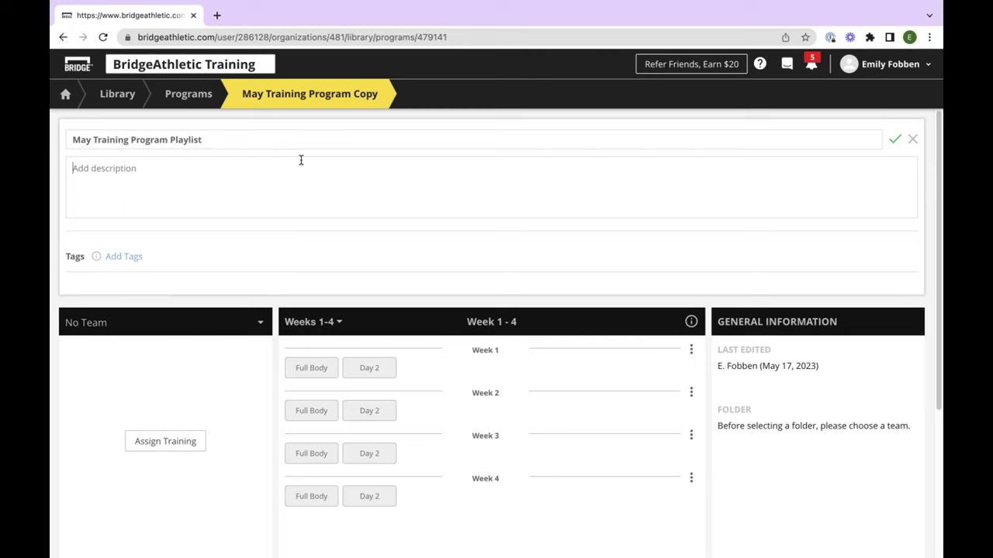
pyautogui.click(894, 139)
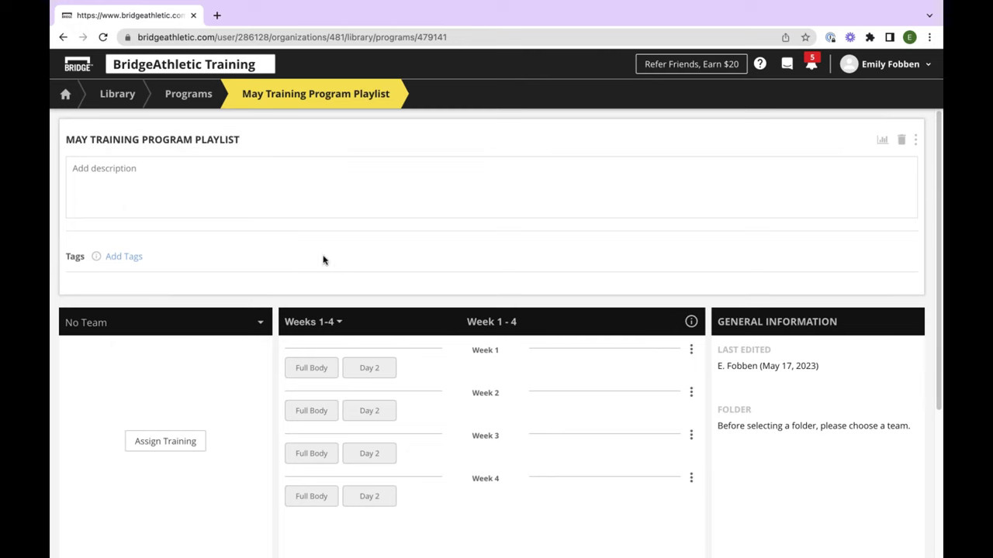
# Start assigning the playlist program to the Remote Training- Fitness Group team and select its second and third listed athletes
pyautogui.click(169, 442)
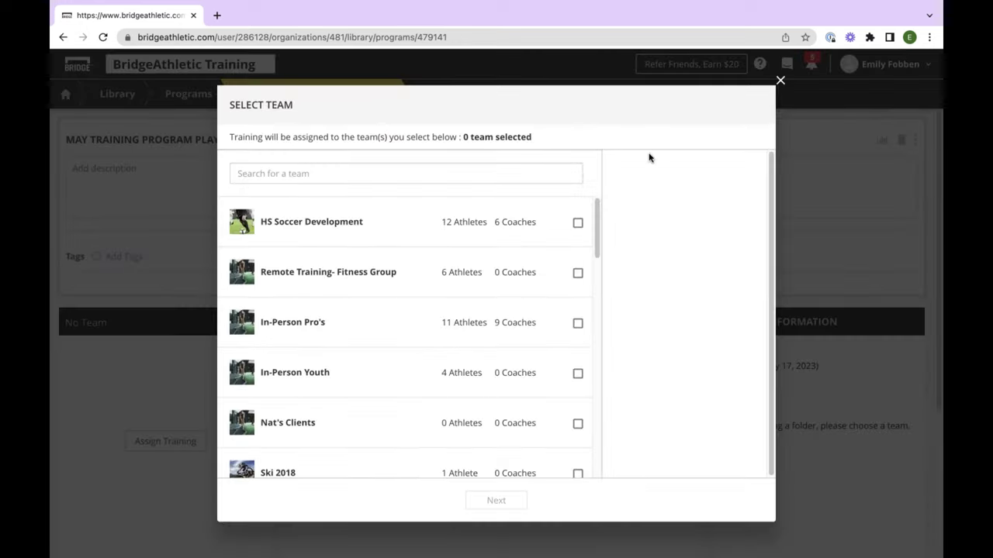
pyautogui.click(577, 275)
pyautogui.click(497, 501)
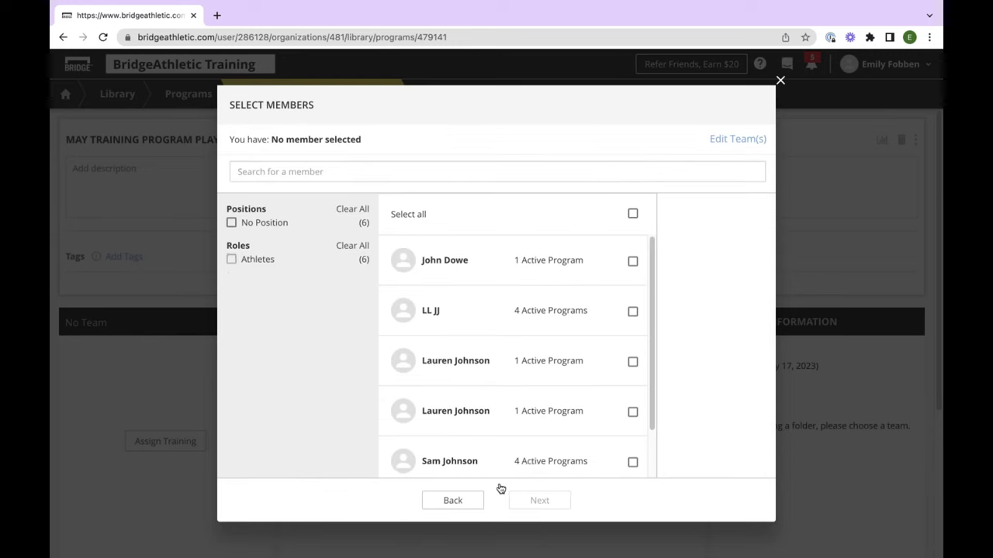
pyautogui.click(632, 311)
pyautogui.click(539, 500)
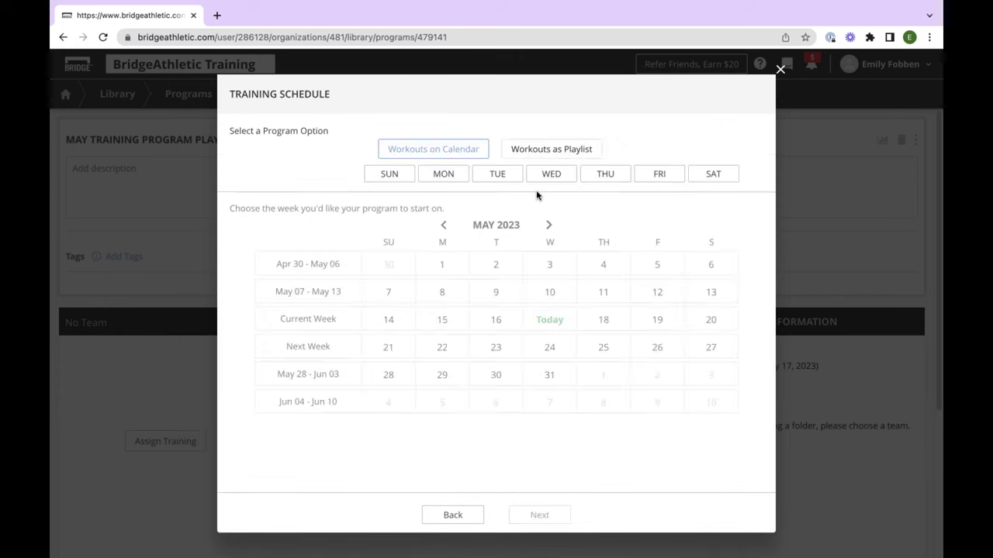
# Choose Workouts as Playlist and set the first listed member's Test Program 3.13.23 copy to Replace/Complete, keeping the other programs active
pyautogui.click(543, 148)
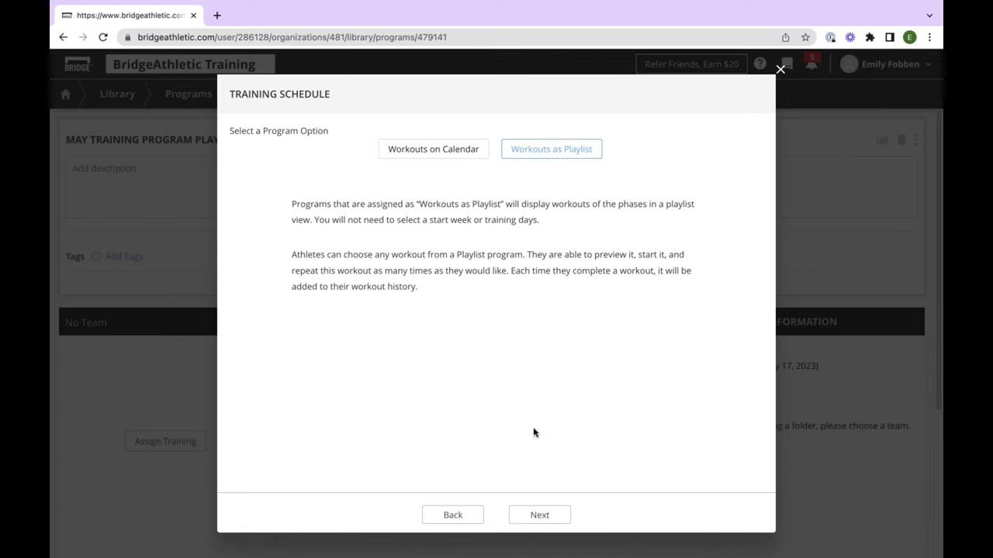
pyautogui.click(535, 509)
pyautogui.click(556, 518)
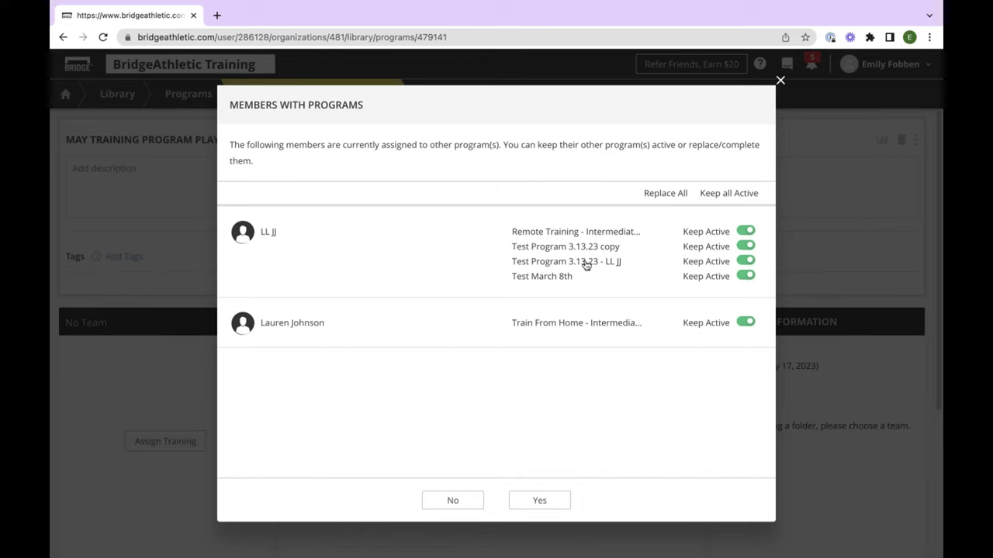
pyautogui.click(743, 246)
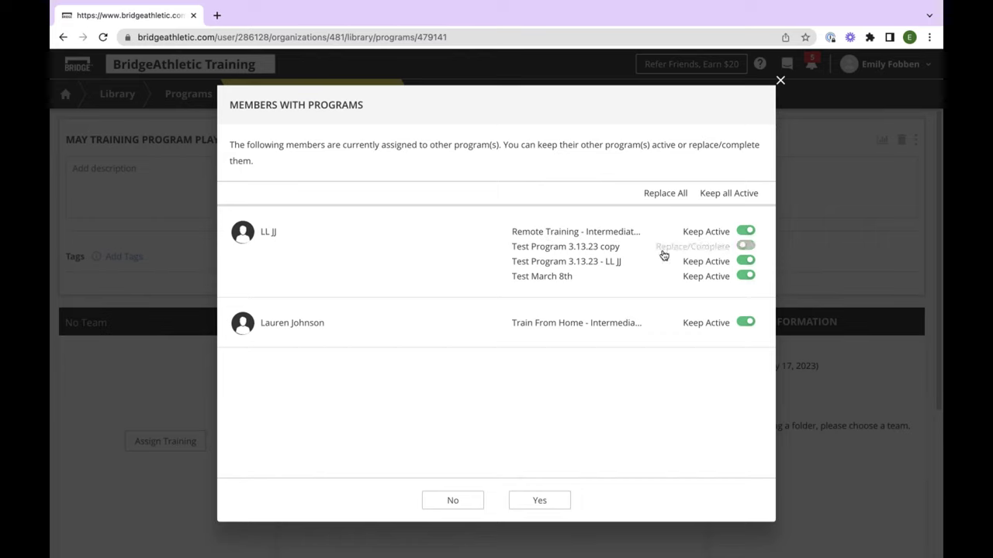
pyautogui.click(536, 500)
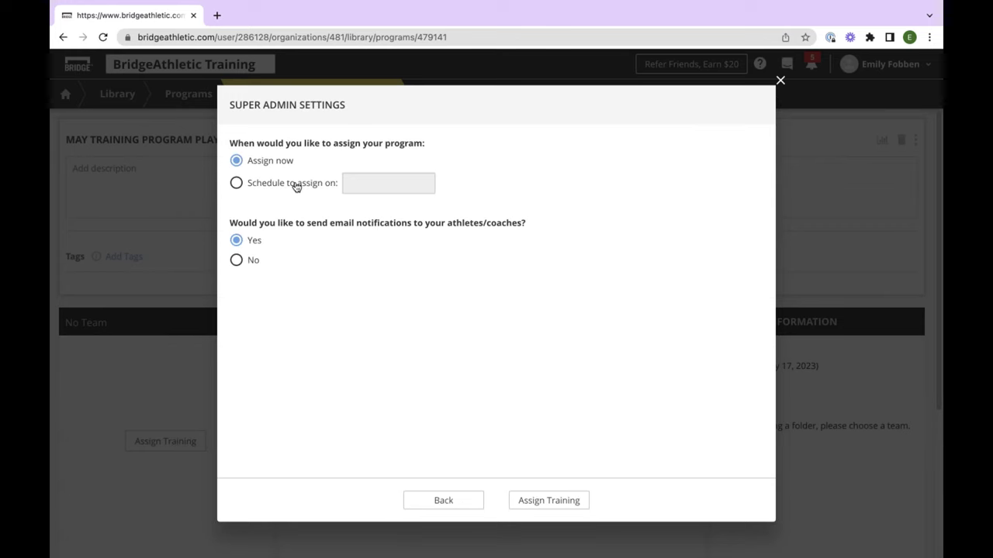
# Assign the training now without sending email notifications to athletes and coaches
pyautogui.click(237, 185)
pyautogui.click(234, 260)
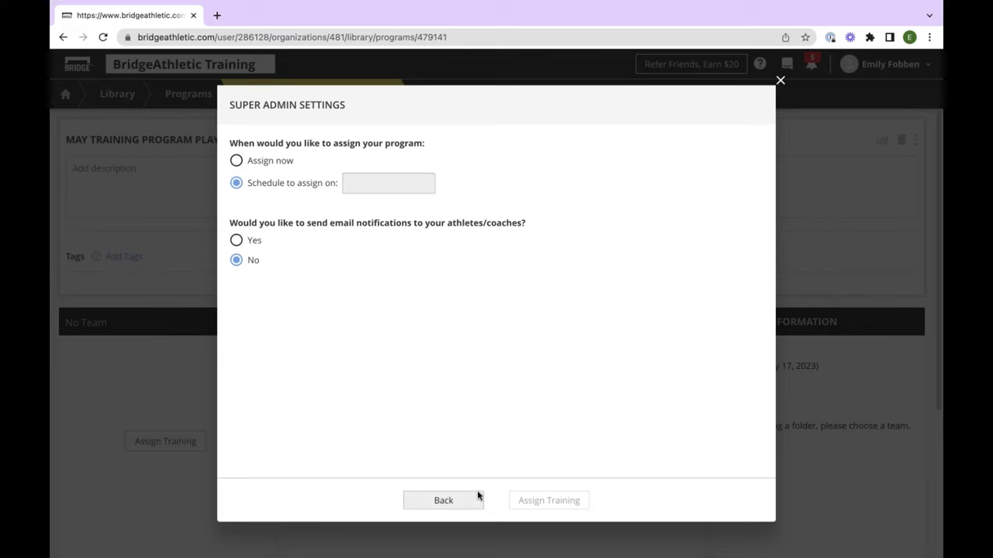
pyautogui.click(237, 161)
pyautogui.click(543, 500)
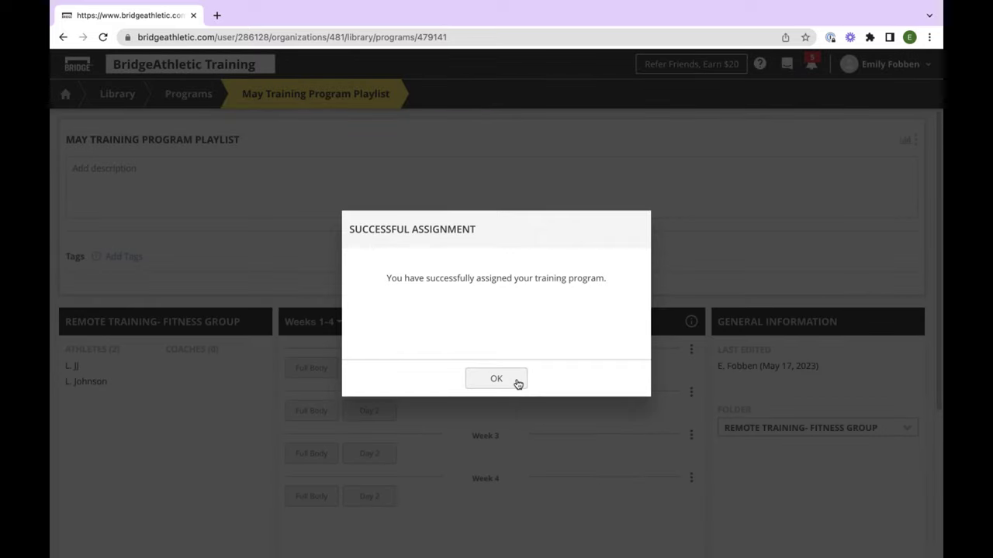
pyautogui.click(517, 384)
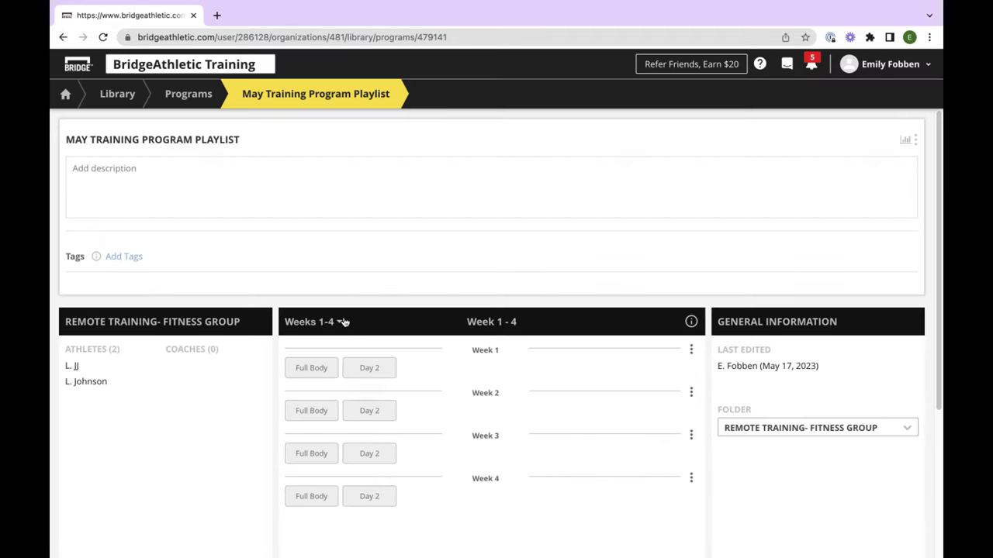
# Remove the first of the two assigned athletes from the May Training Program Playlist and save the member selection
pyautogui.scroll(-1, 345, 322)
pyautogui.scroll(-3, 345, 322)
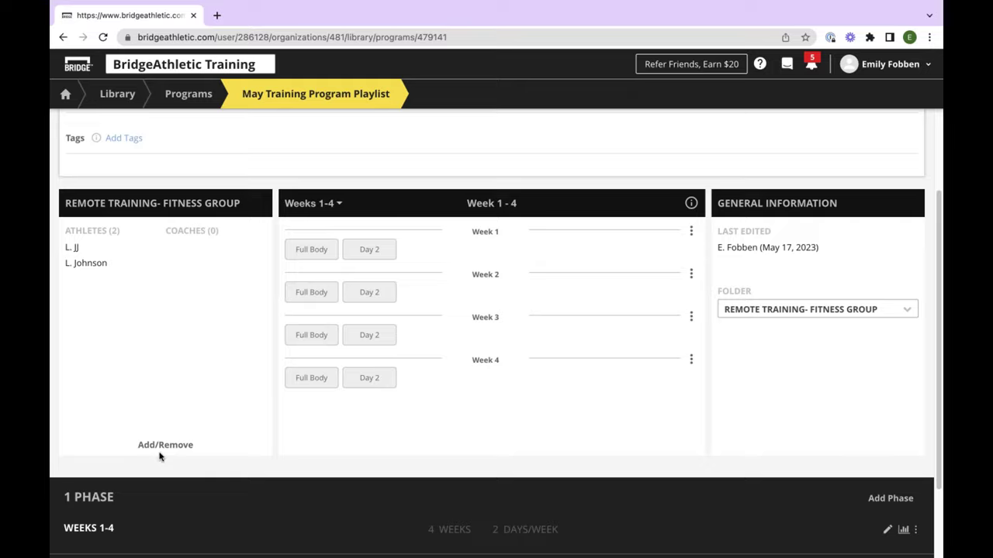
pyautogui.click(161, 451)
pyautogui.click(632, 311)
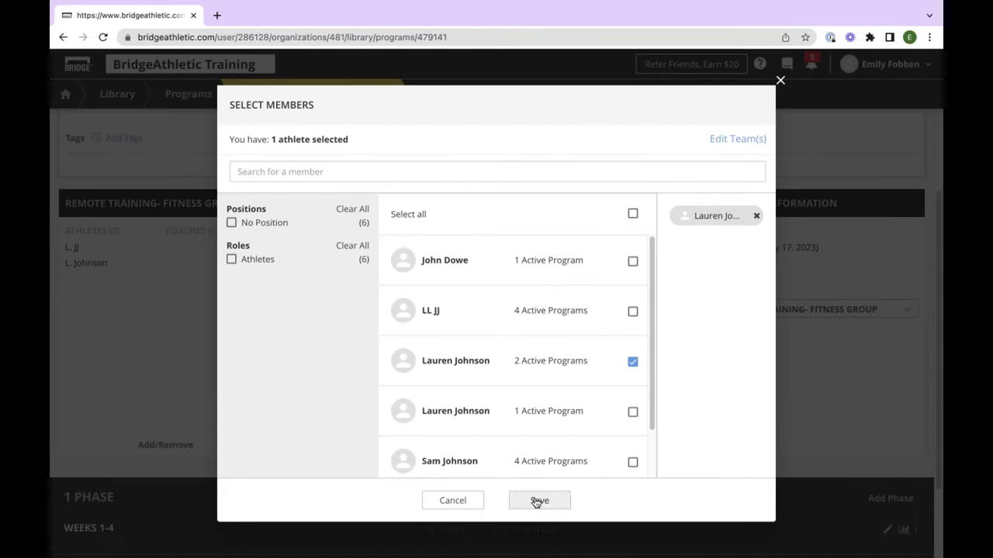
pyautogui.click(539, 500)
pyautogui.click(528, 504)
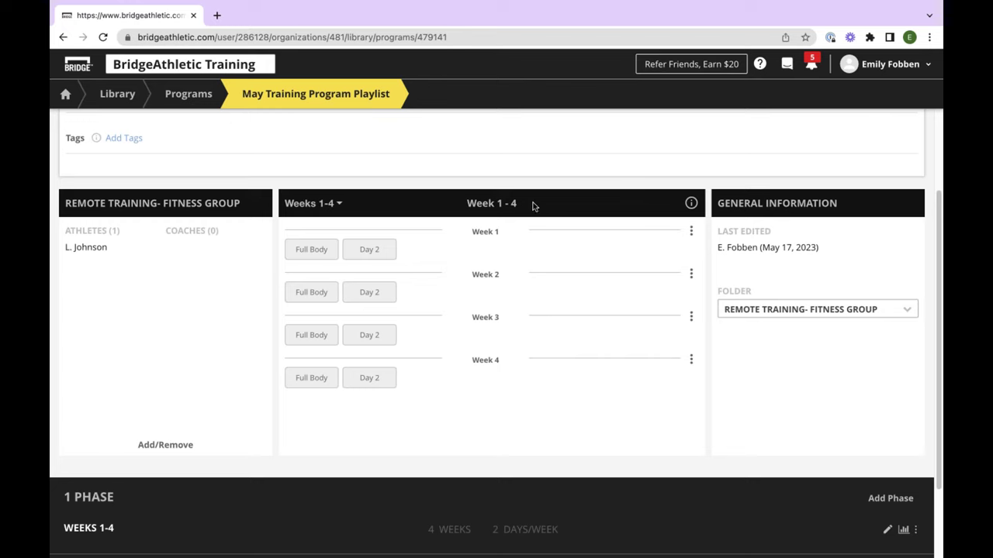
# Examine the actions available for the assigned program, including the cloning and reset options
pyautogui.scroll(1, 505, 180)
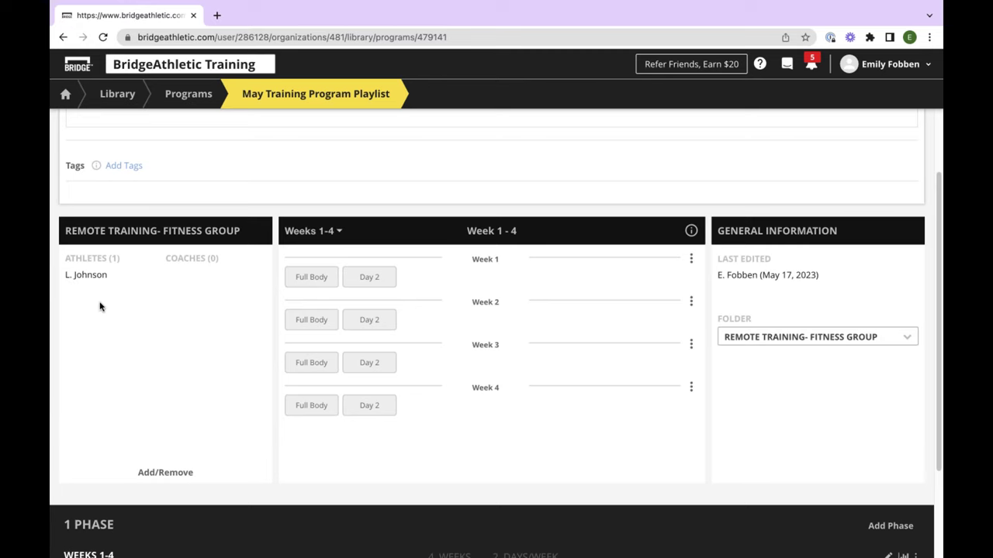
pyautogui.scroll(1, 171, 444)
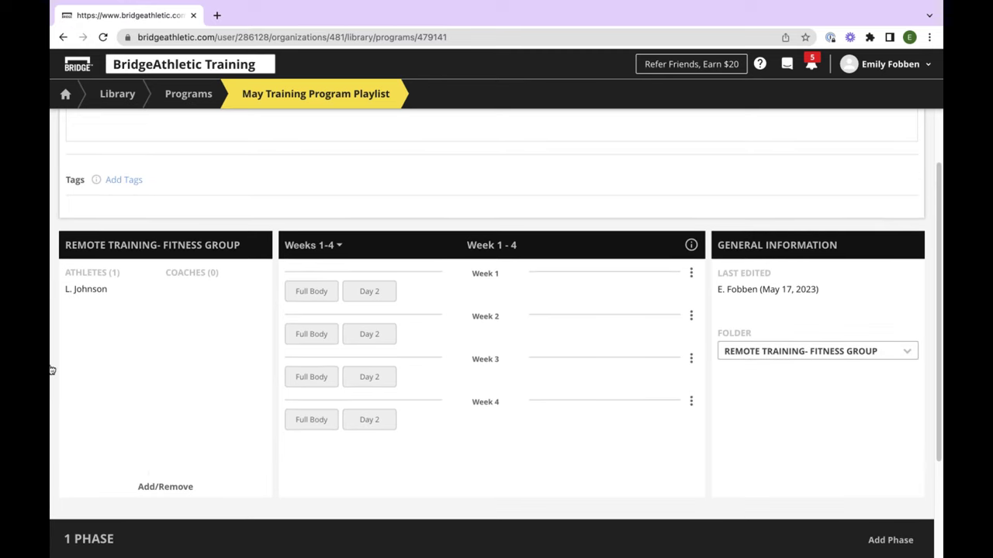
pyautogui.scroll(3, 183, 309)
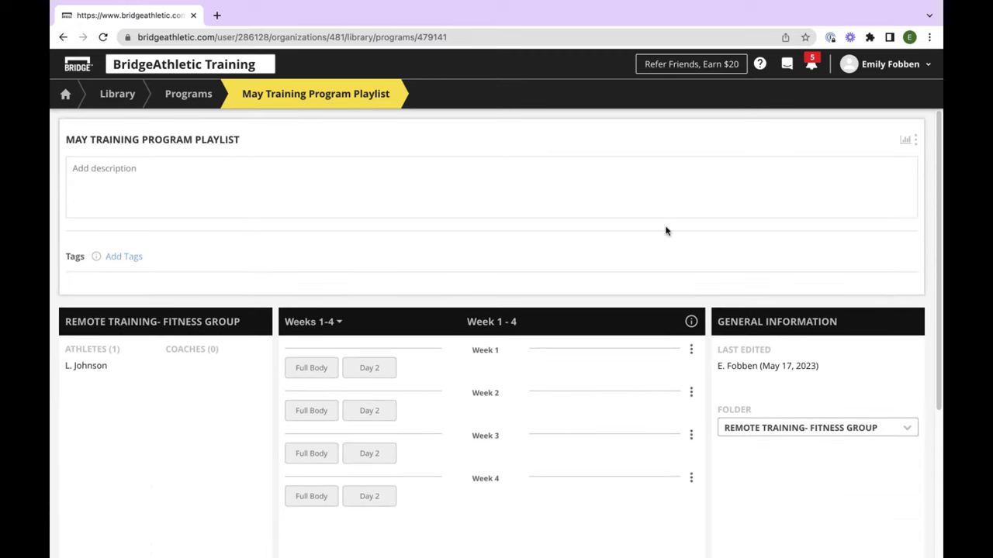
pyautogui.click(916, 140)
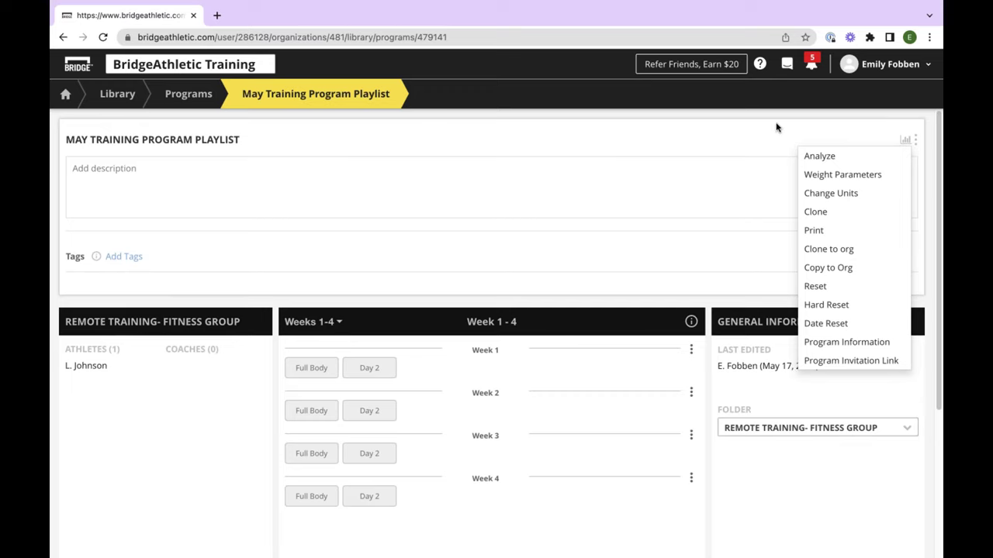
pyautogui.click(709, 141)
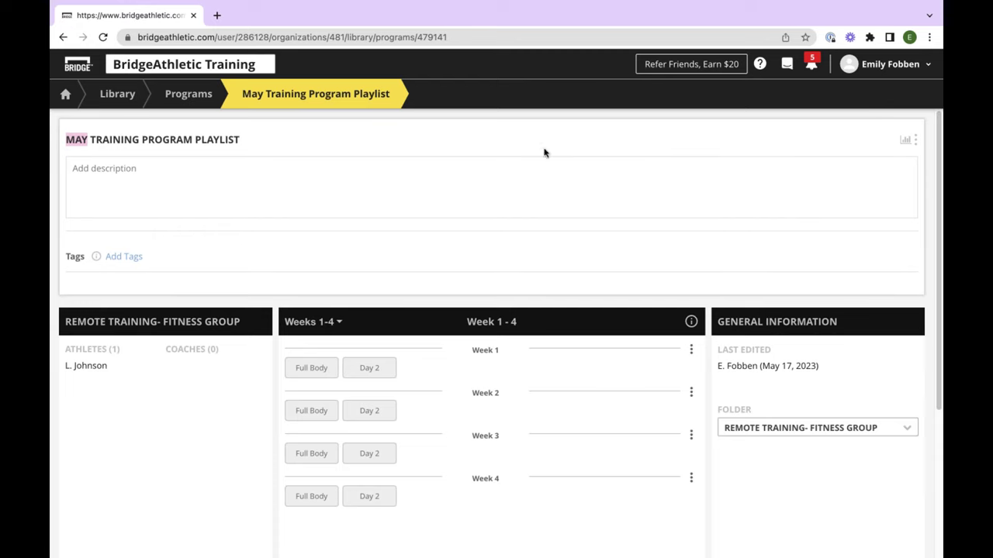
pyautogui.click(209, 162)
# Return to the organization home page and check the May Training Program Playlist entry for its assigned team and athlete
pyautogui.click(74, 96)
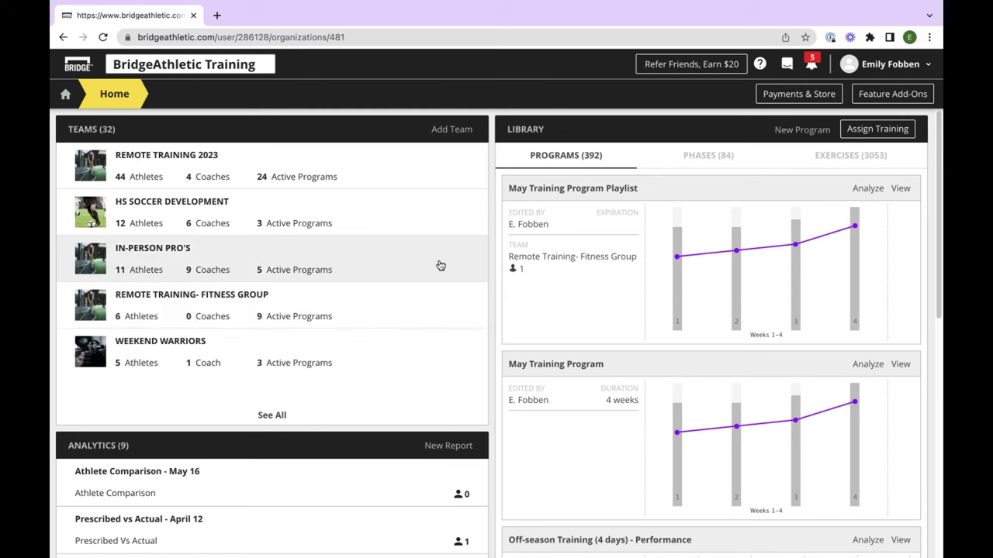
pyautogui.scroll(-3, 440, 265)
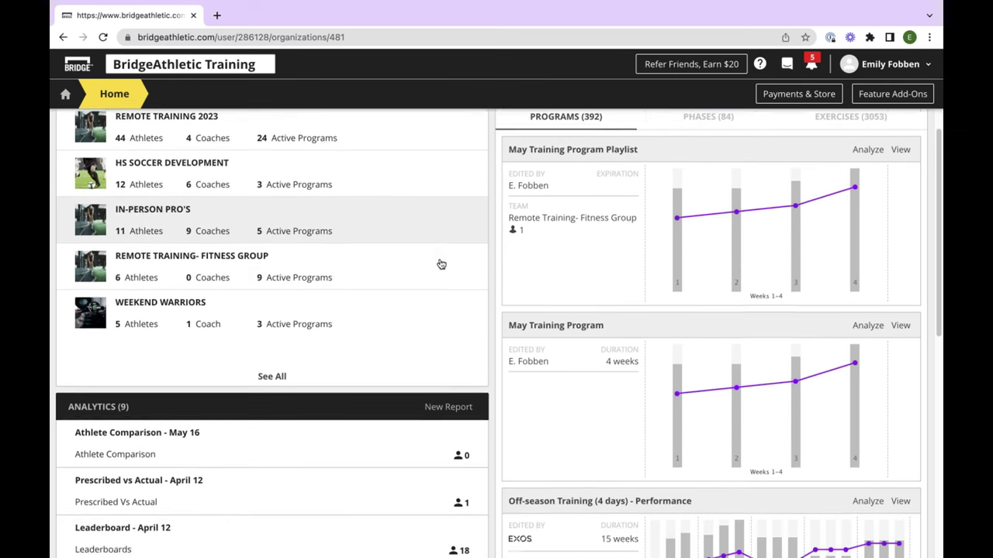
pyautogui.scroll(2, 440, 264)
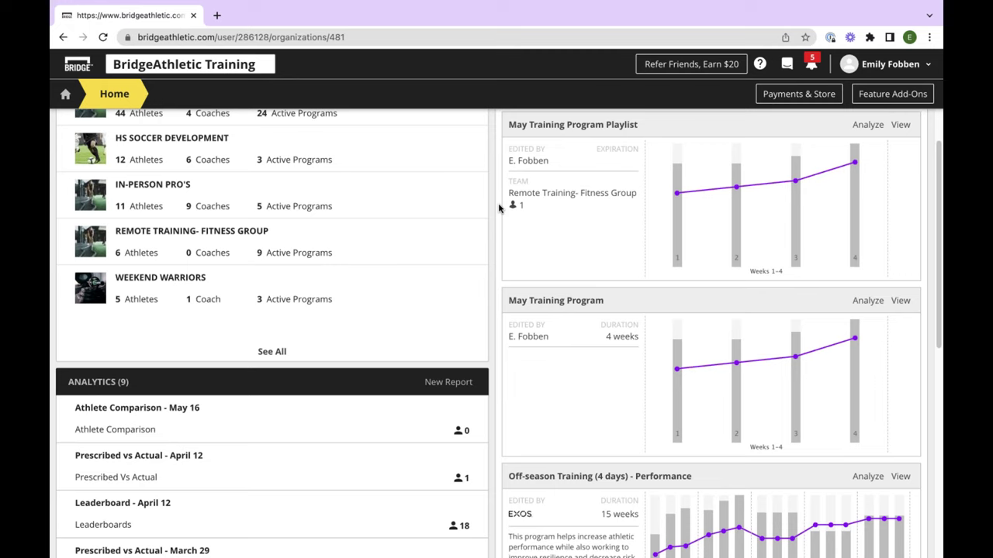
pyautogui.scroll(1, 500, 208)
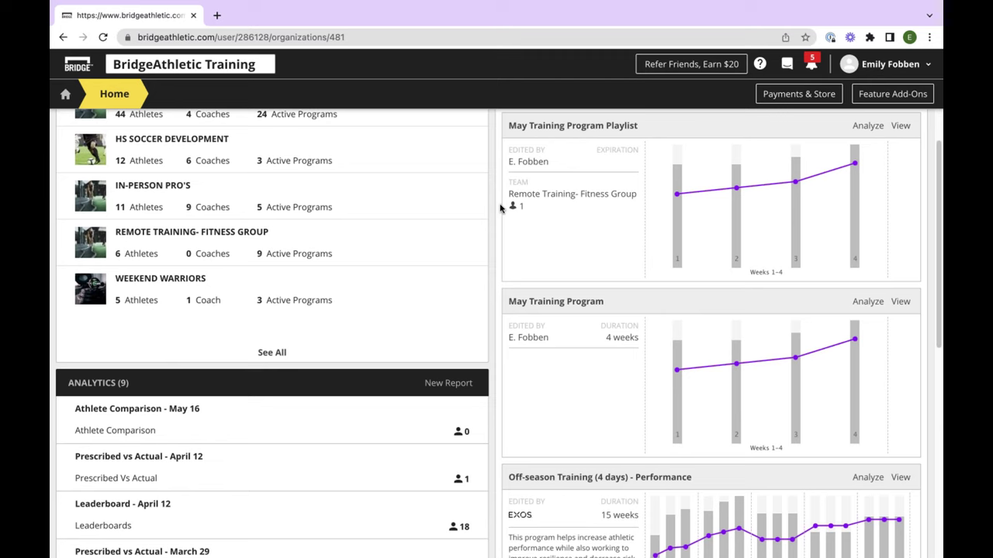
pyautogui.scroll(1, 500, 208)
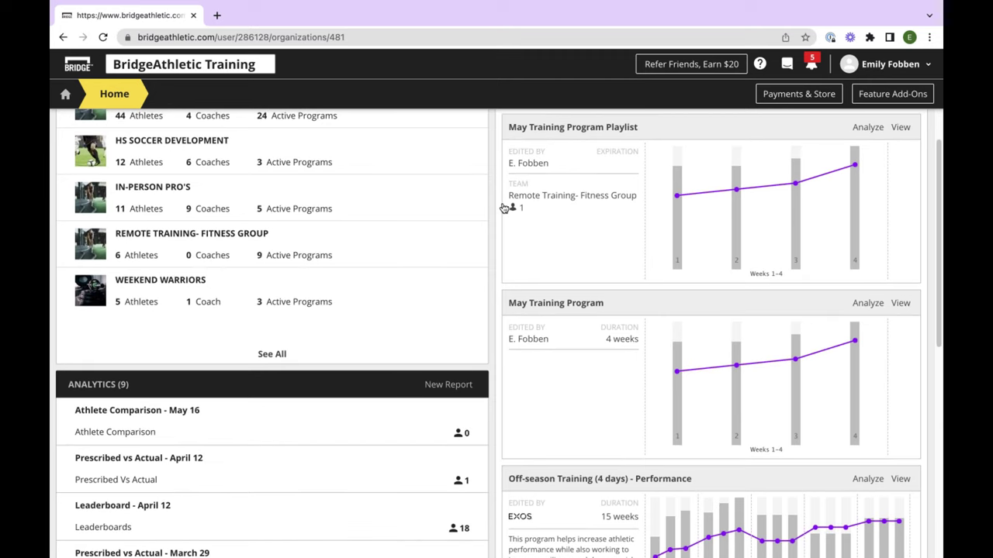
pyautogui.moveTo(546, 203)
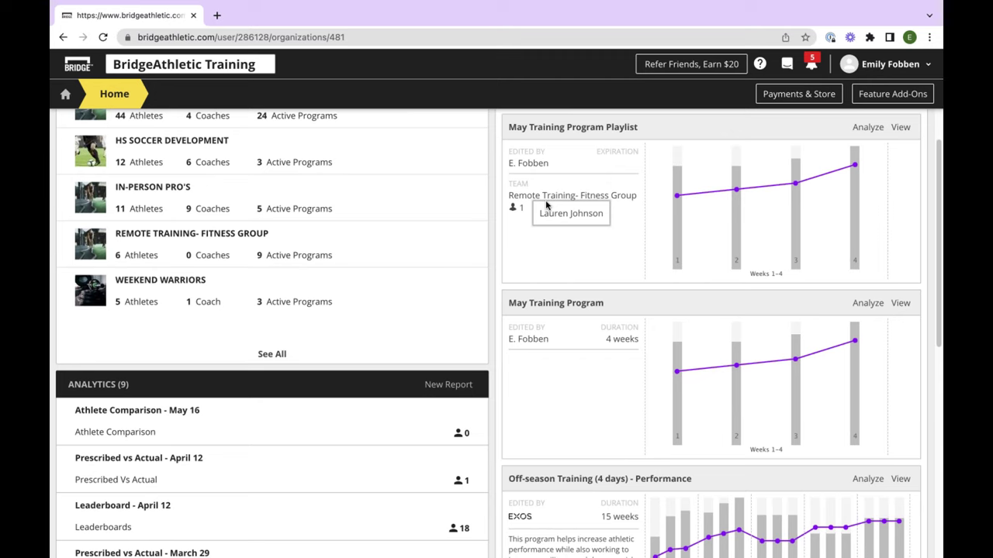